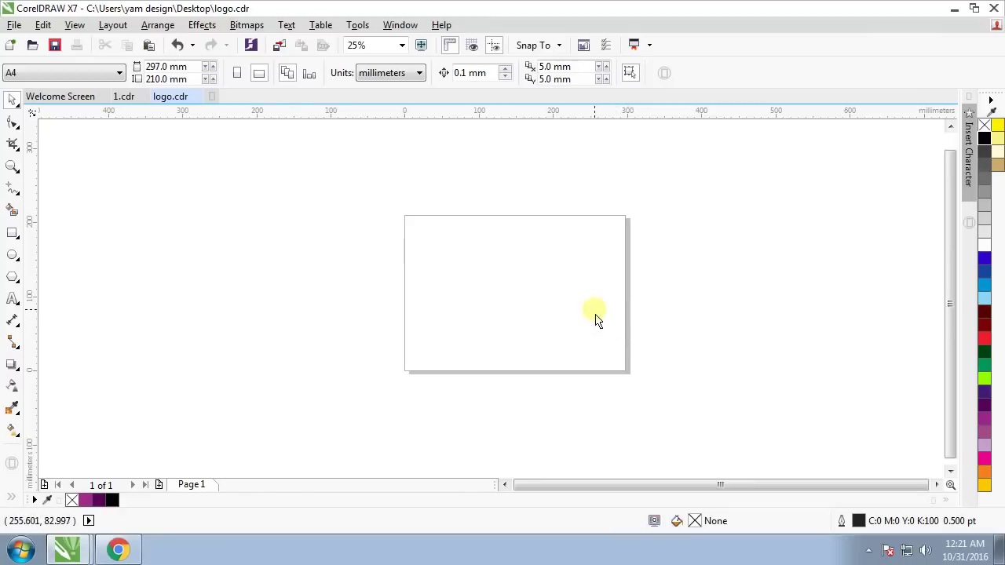
Create a page-sized rectangle filled purple with no outline
click(130, 98)
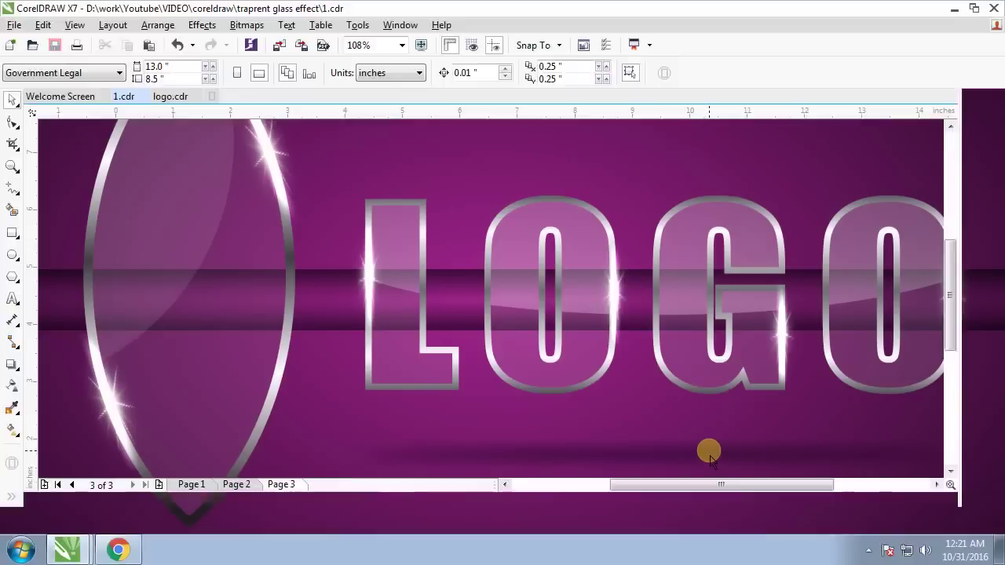
click(183, 98)
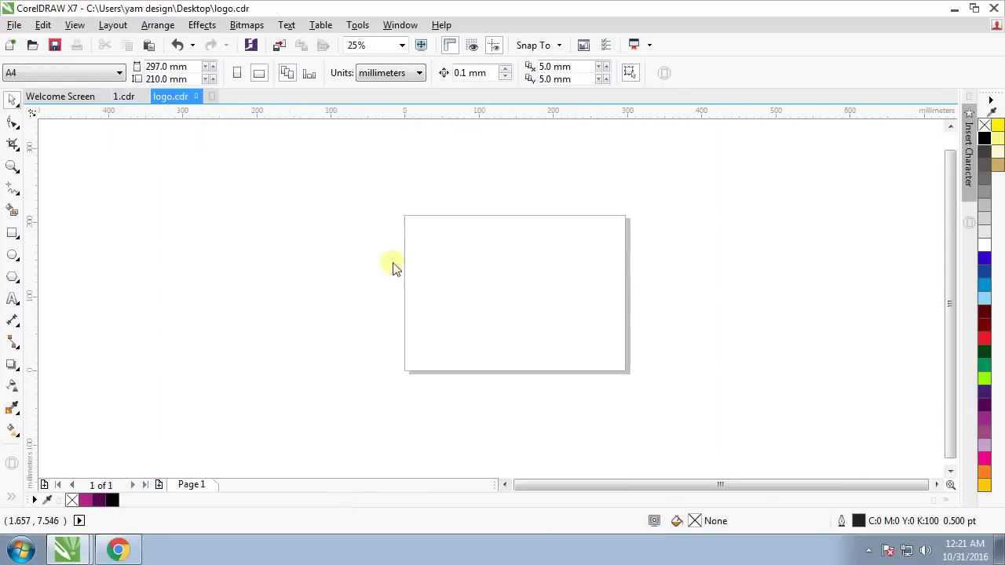
scroll(532, 274, up, 1)
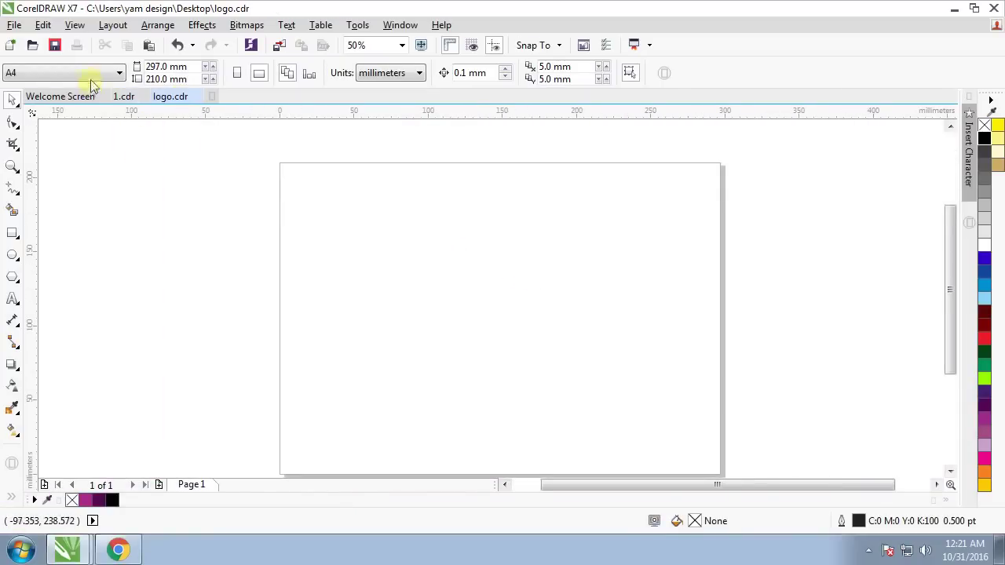
double_click(13, 233)
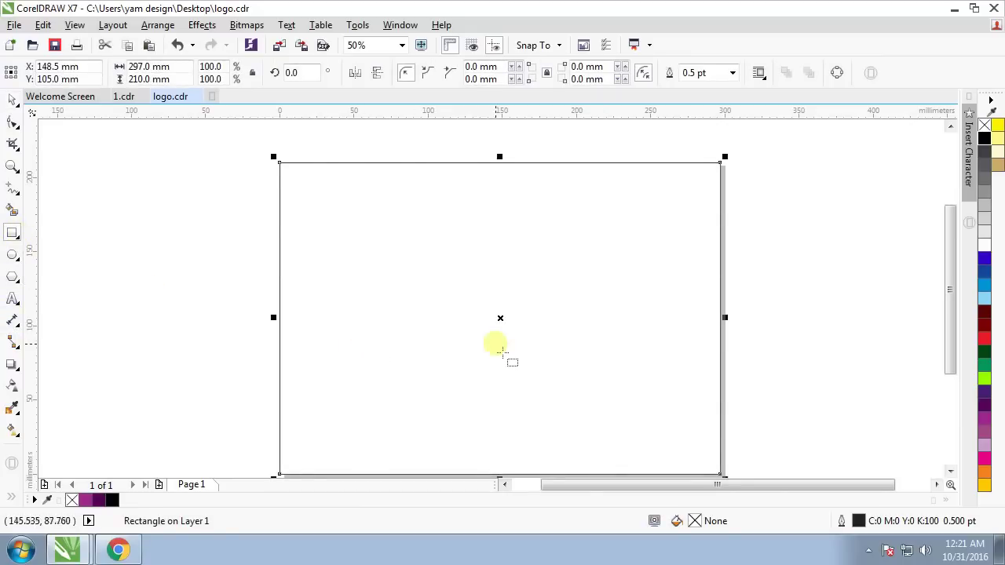
scroll(474, 271, down, 1)
scroll(478, 275, up, 1)
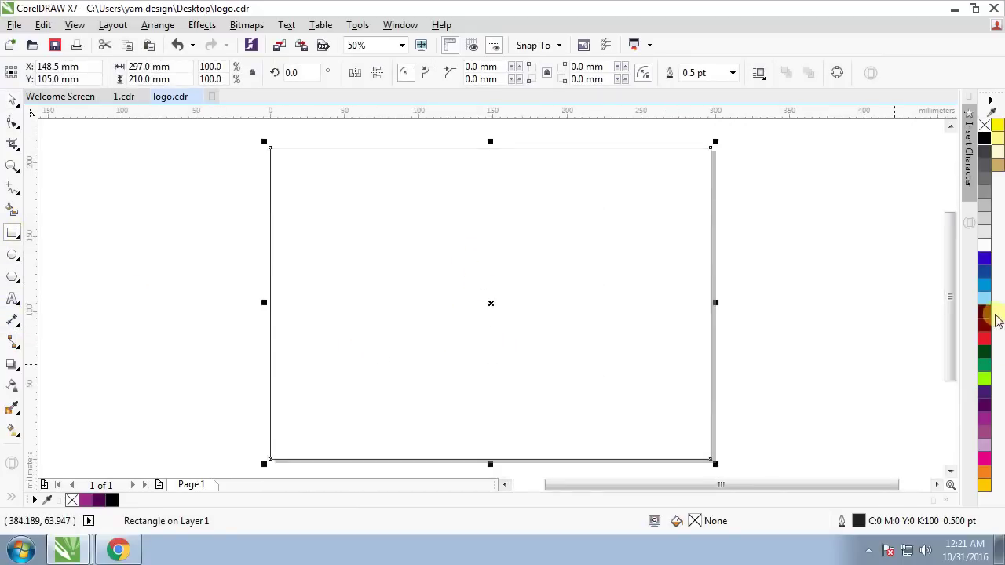
click(985, 422)
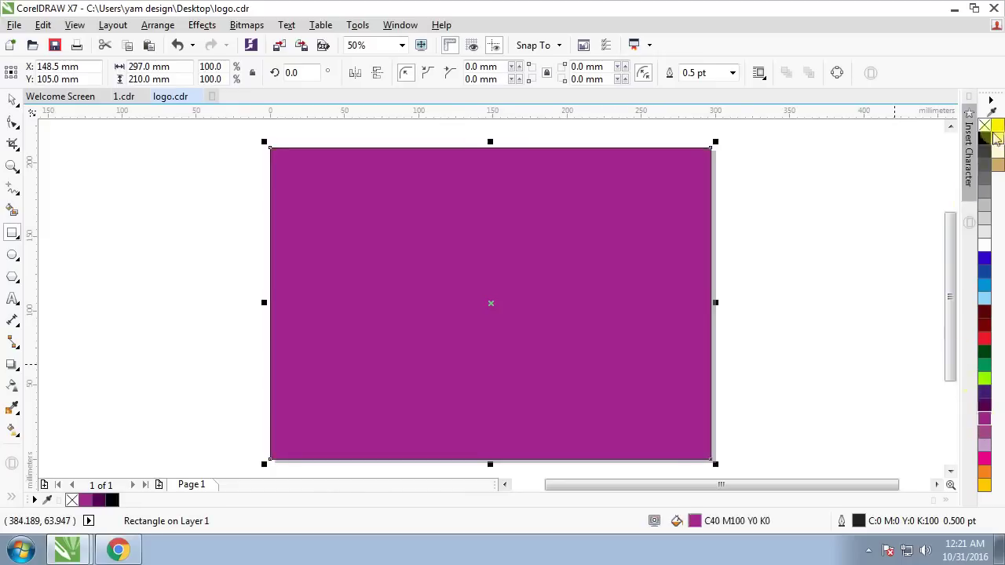
right_click(983, 126)
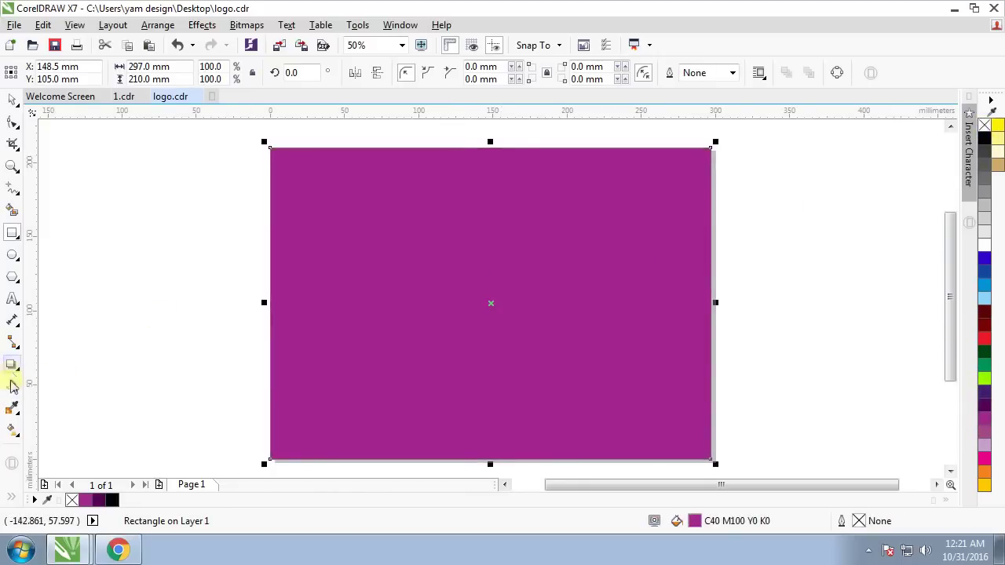
Give the rectangle an elliptical fountain fill from a purple centre to black edges
click(12, 431)
click(54, 72)
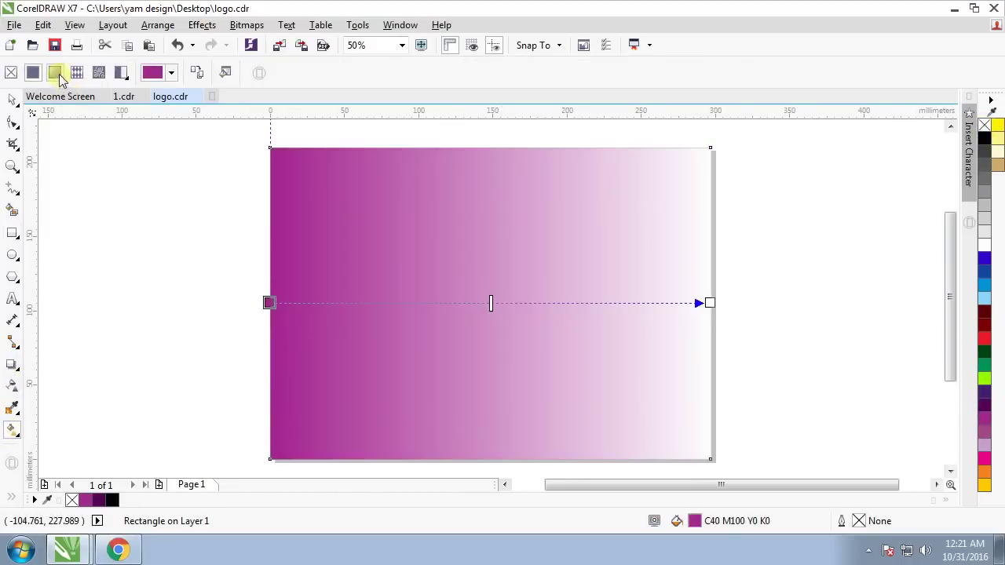
click(218, 72)
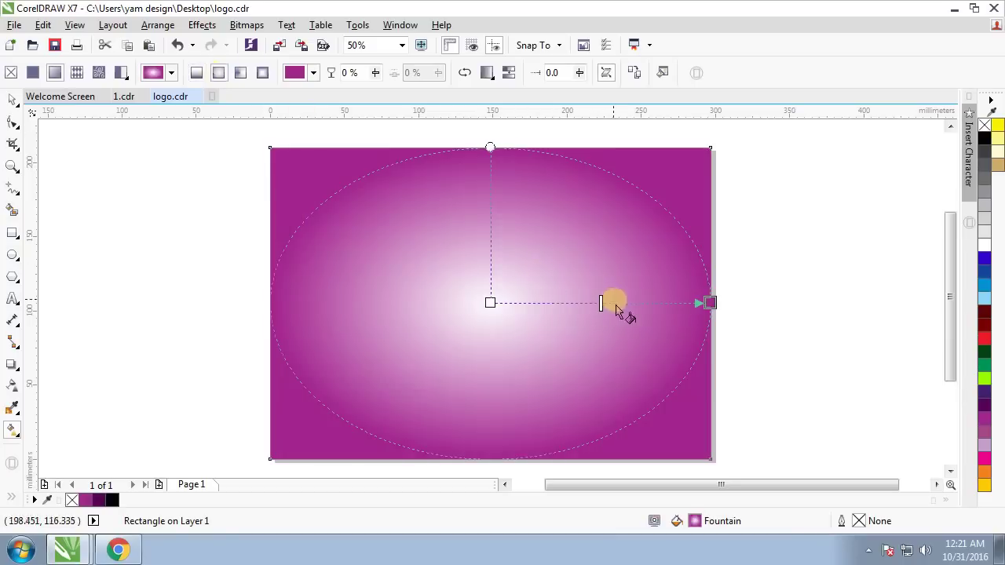
click(490, 302)
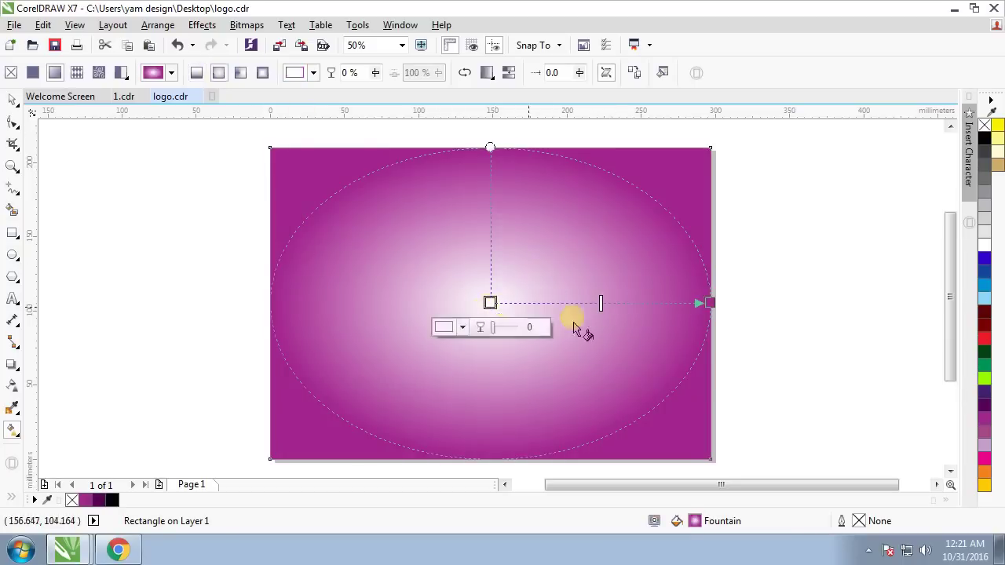
click(986, 423)
click(709, 302)
click(984, 138)
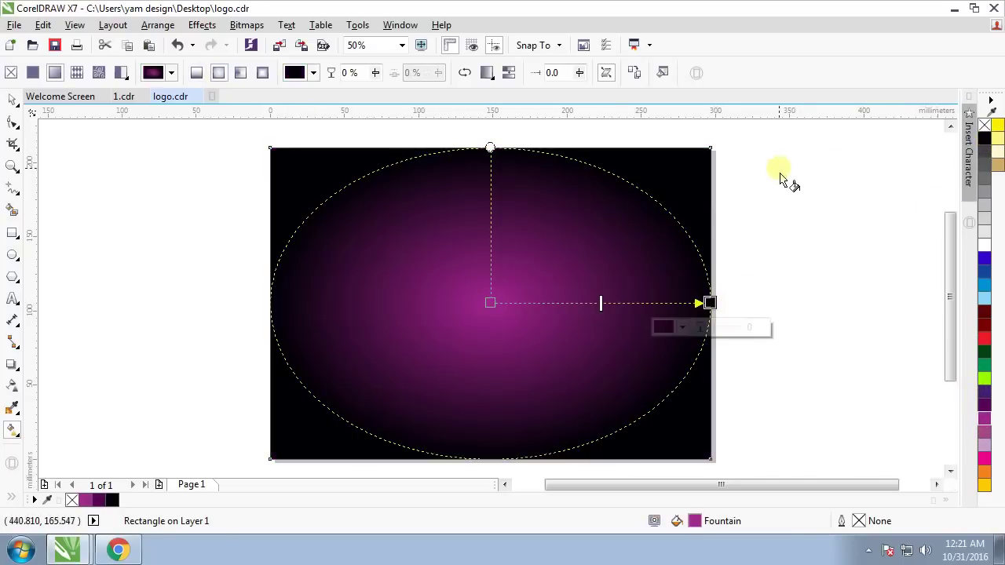
drag(708, 303, 762, 306)
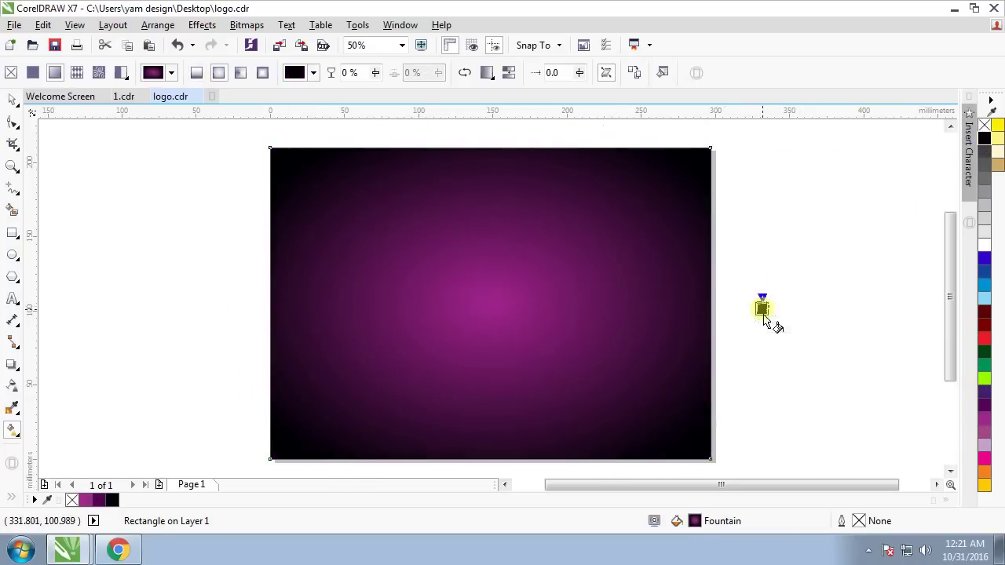
click(12, 99)
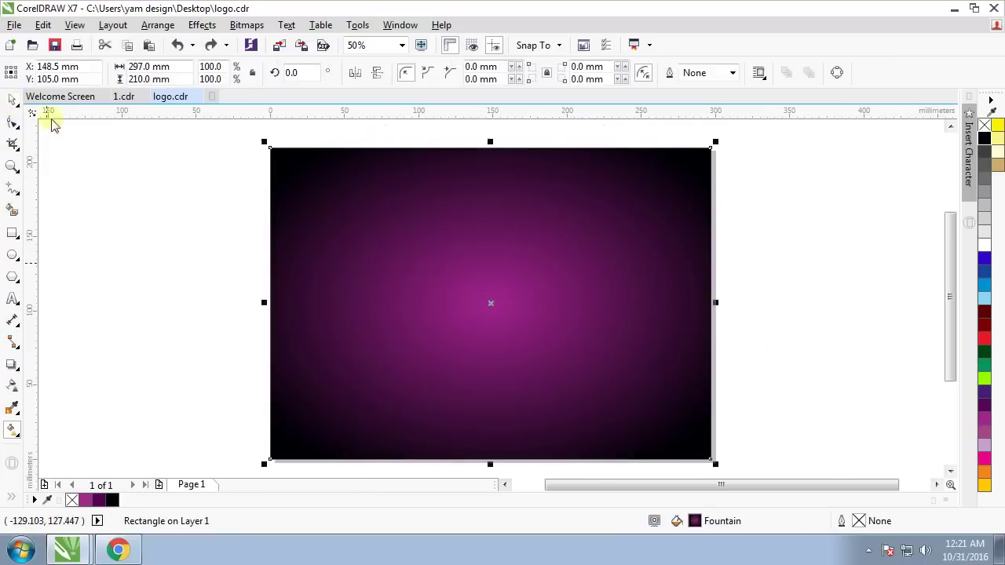
Add a thin squashed copy as a dark band across the background's middle
scroll(518, 216, down, 1)
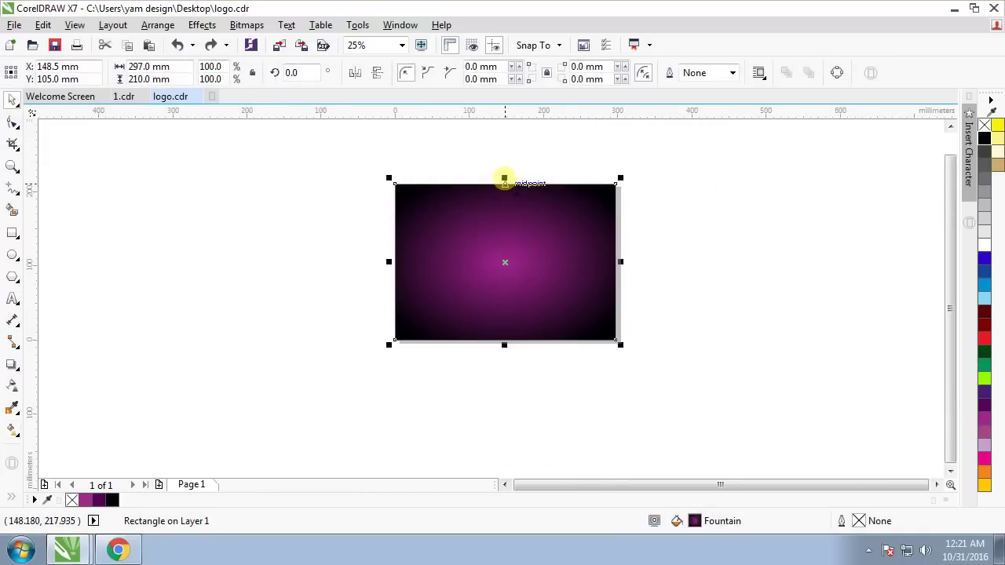
drag(506, 184, 538, 240)
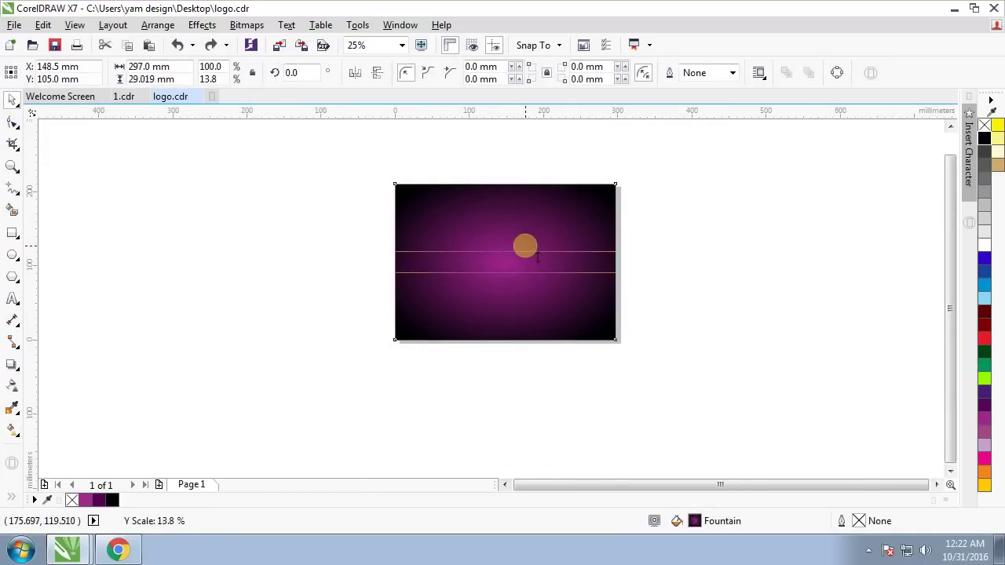
click(651, 276)
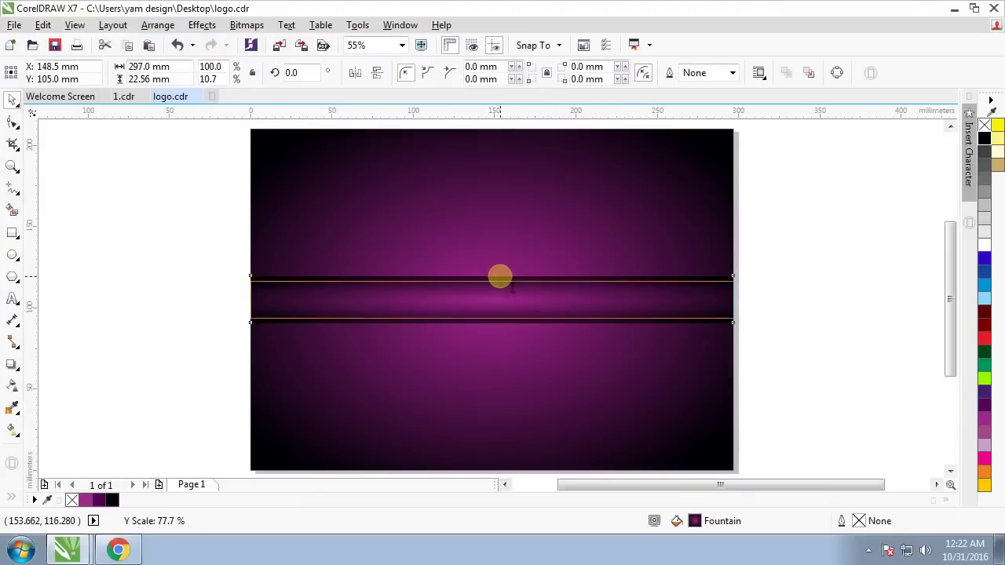
shift+click(516, 247)
click(800, 304)
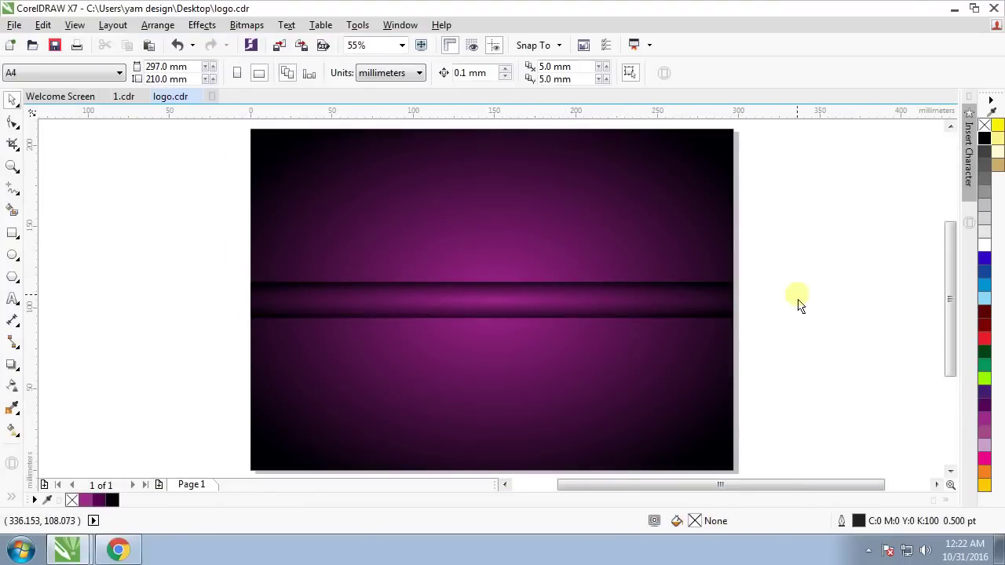
Draw a circle left of the page and drop an overlapping duplicate to its right
click(12, 258)
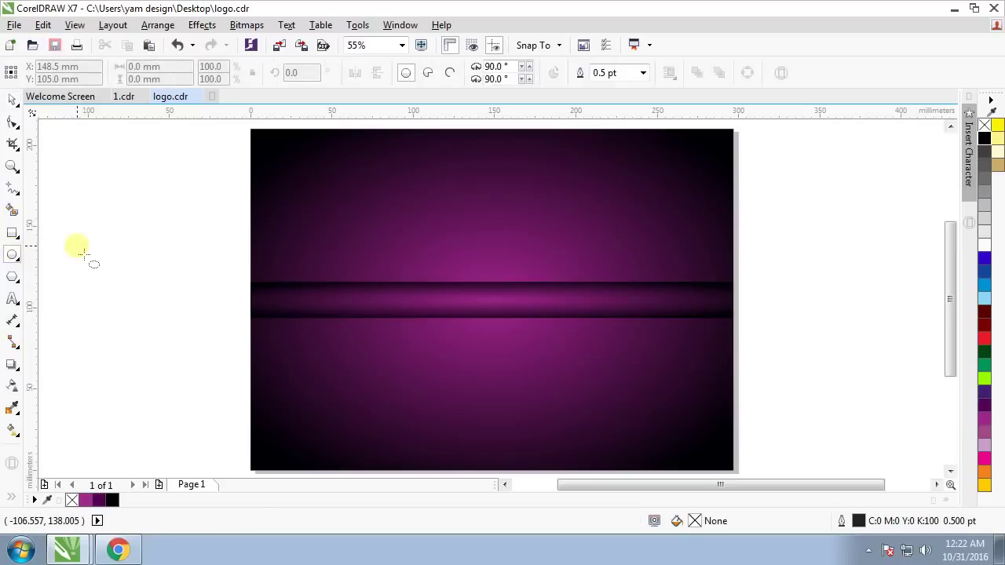
scroll(538, 246, down, 2)
scroll(352, 263, up, 2)
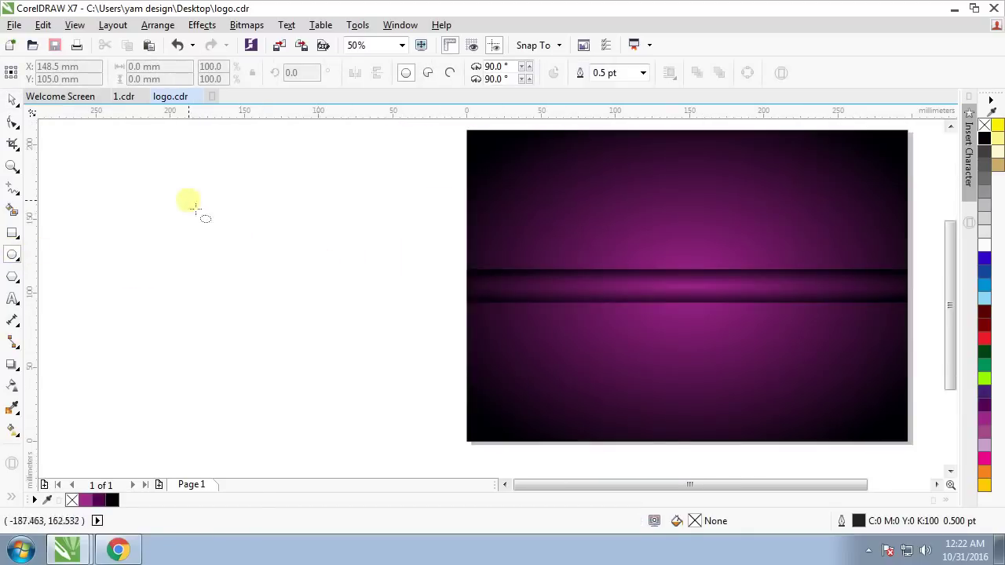
drag(193, 188, 369, 388)
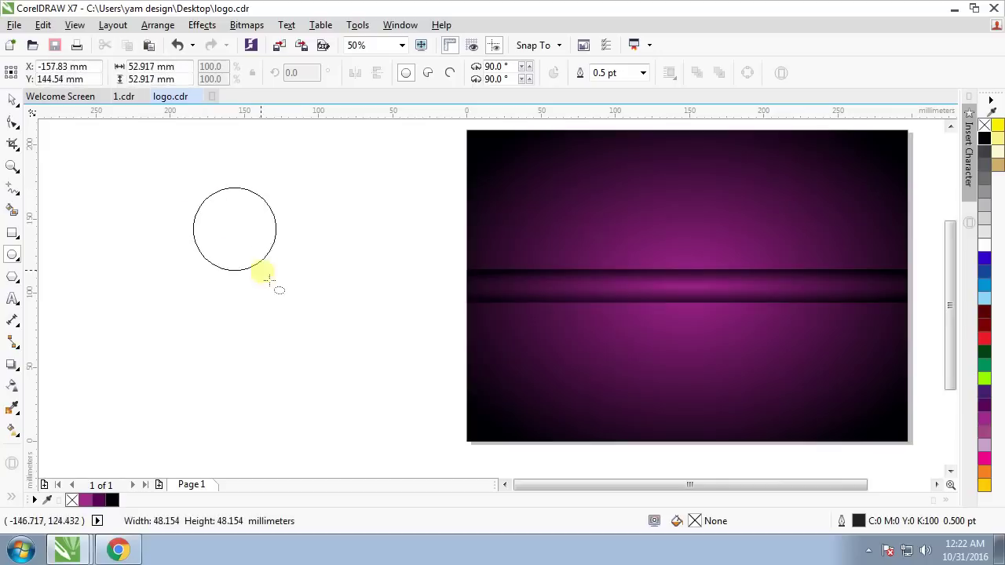
click(13, 102)
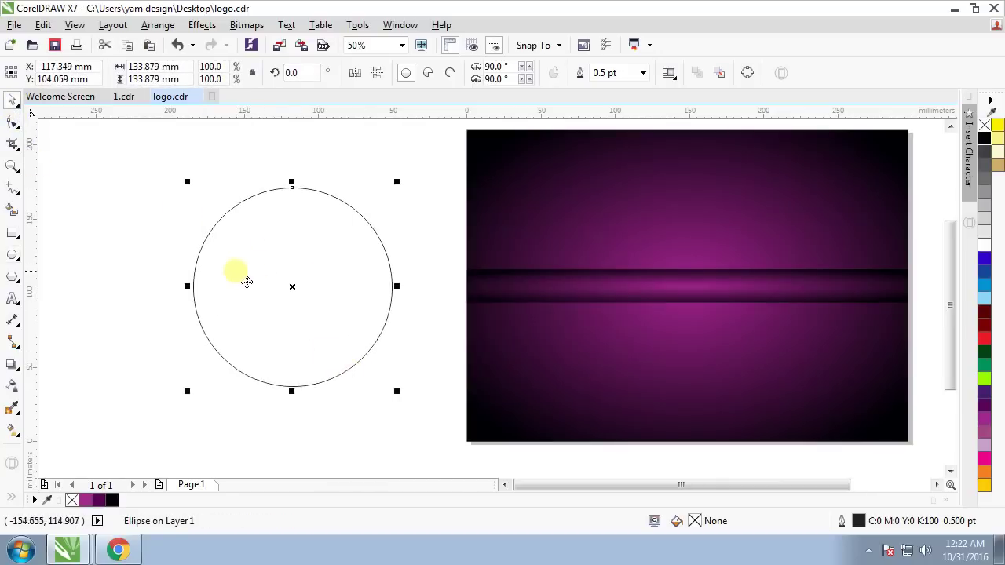
mouse_move(240, 288)
mouse_down()
mouse_move(387, 288)
mouse_move(273, 298)
mouse_up()
drag(328, 343, 322, 343)
Smart Fill the circles' overlap to create a separate lens shape
shift+click(188, 313)
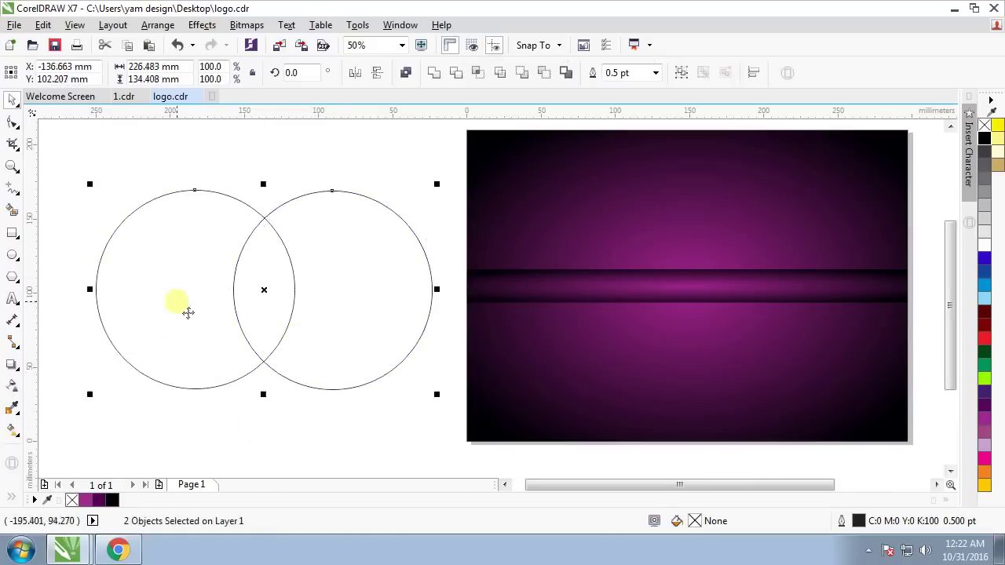
click(231, 415)
click(242, 340)
shift+click(237, 367)
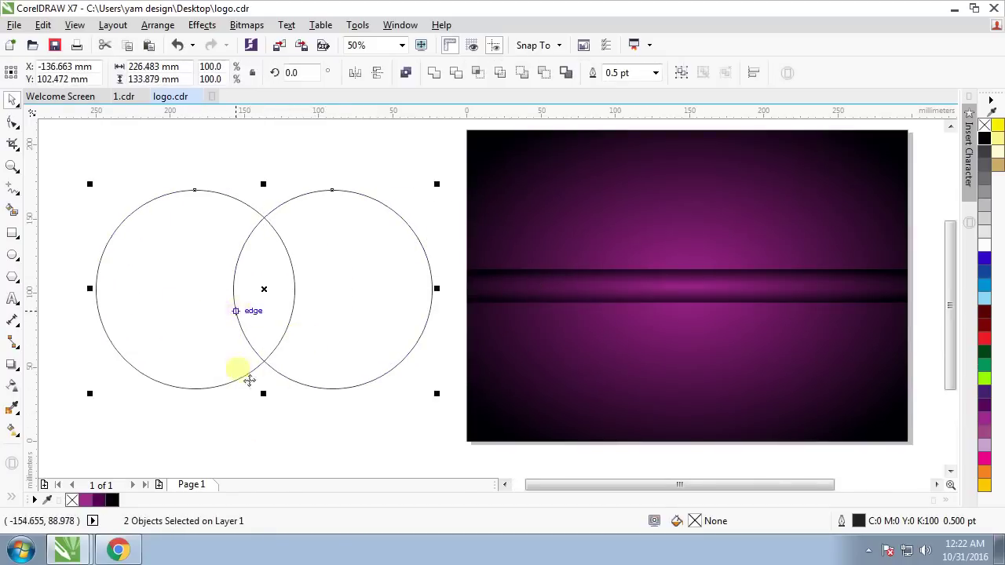
click(39, 235)
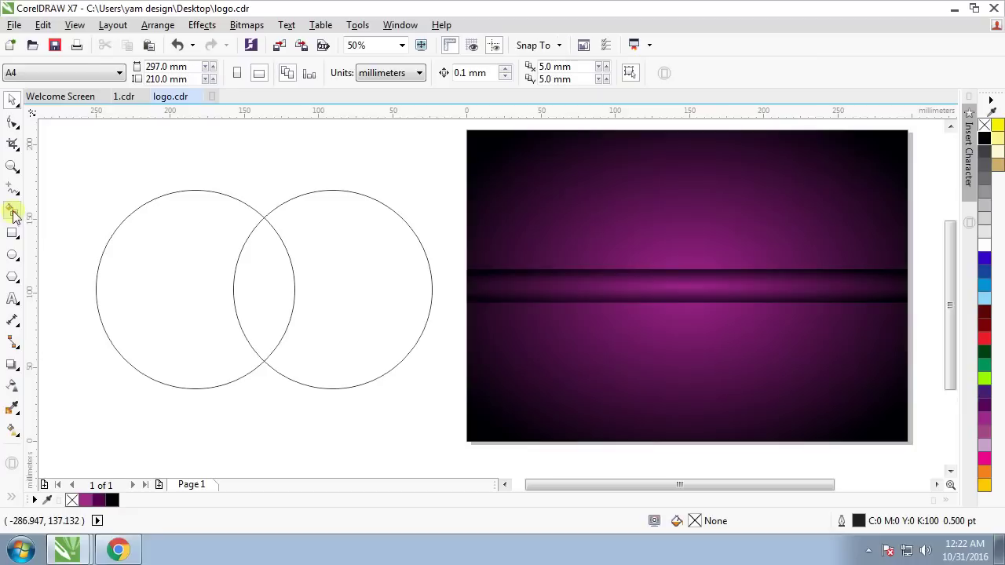
click(13, 211)
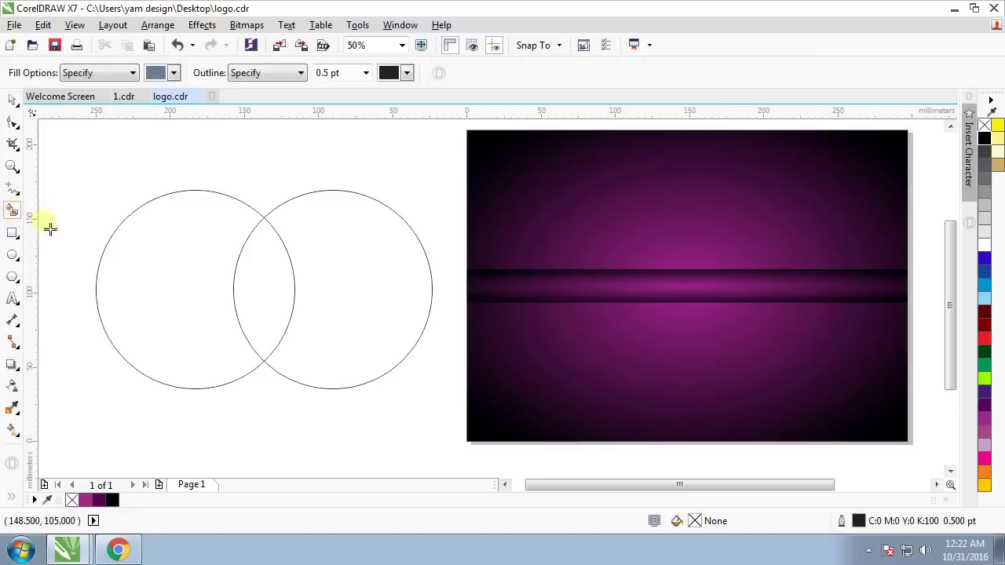
click(269, 281)
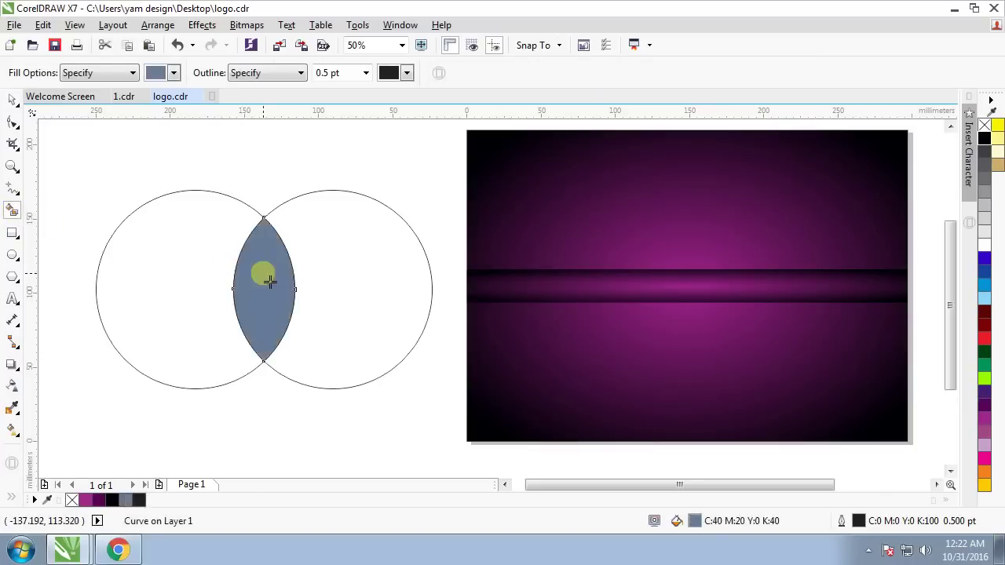
click(14, 103)
Delete the two leftover circles, remove the lens outline and enlarge the lens
drag(189, 285, 137, 288)
drag(385, 287, 449, 379)
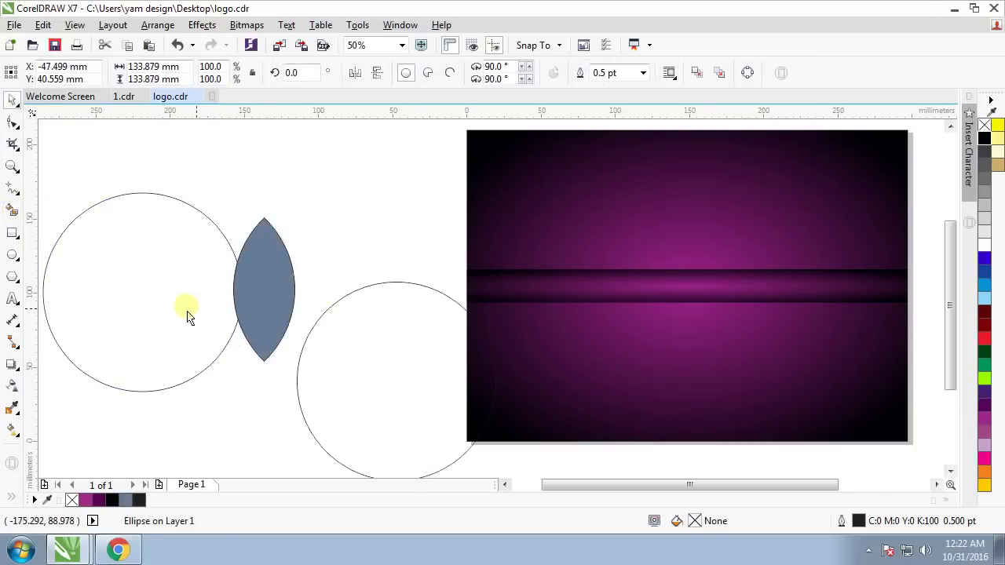
key(Delete)
click(259, 287)
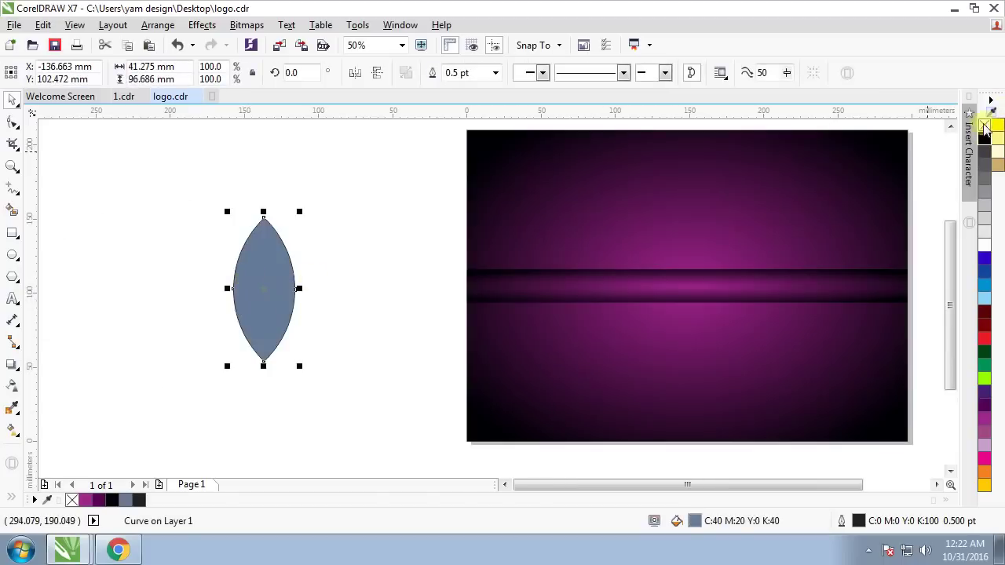
right_click(985, 125)
drag(301, 367, 321, 395)
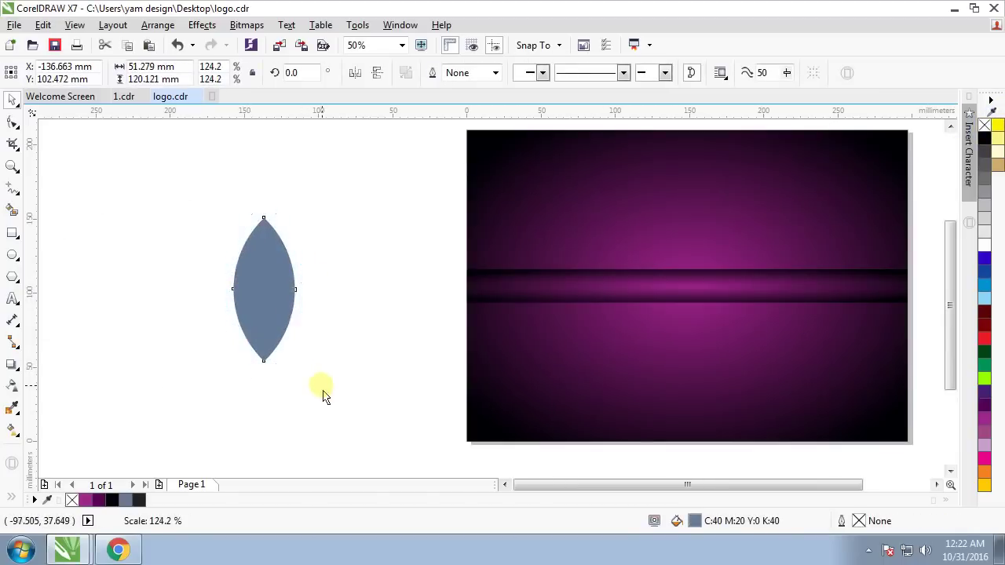
mouse_move(262, 292)
mouse_down()
mouse_move(541, 319)
mouse_move(575, 284)
mouse_up()
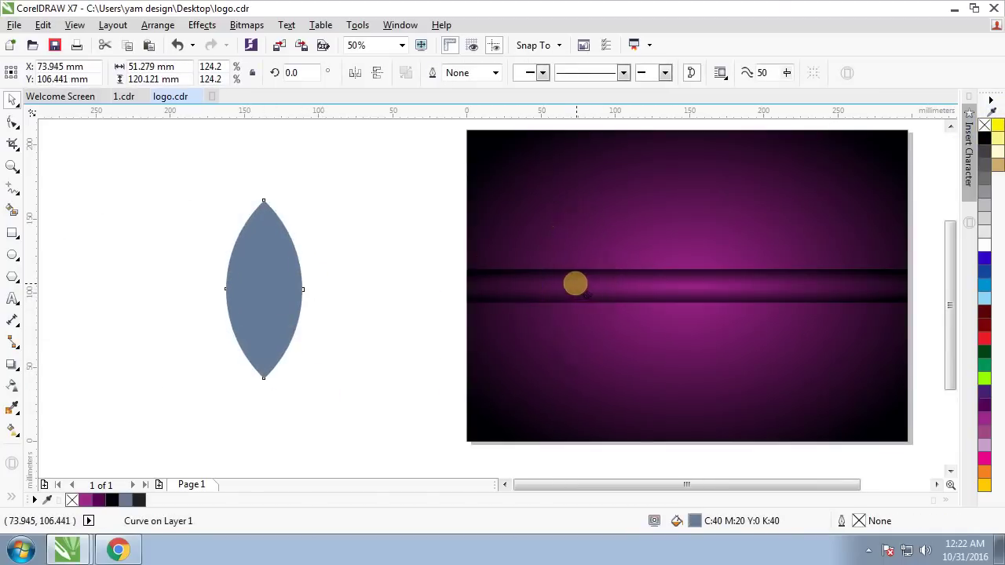
Fill the lens white and adjust its position and size slightly
click(986, 248)
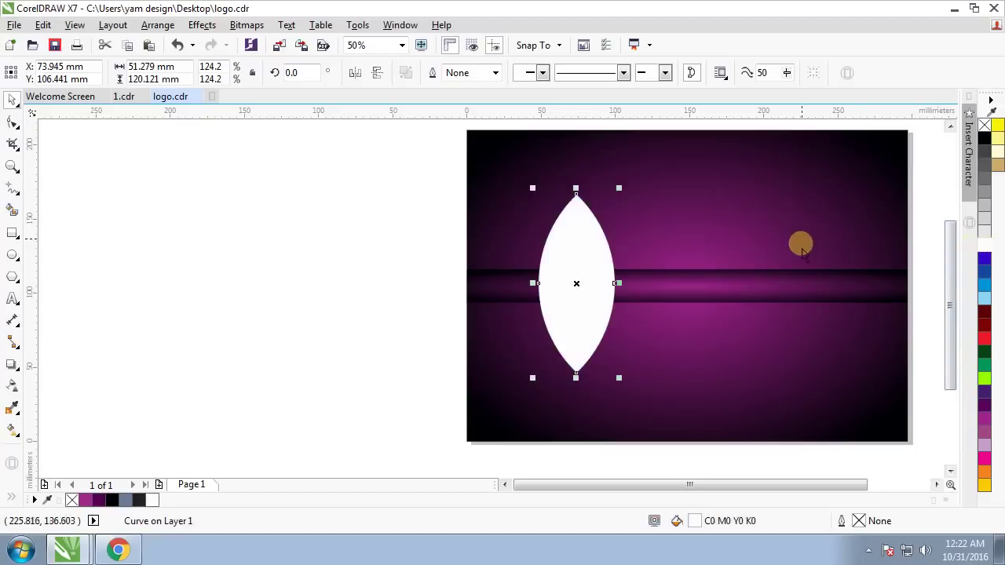
shift+click(696, 207)
key(Escape)
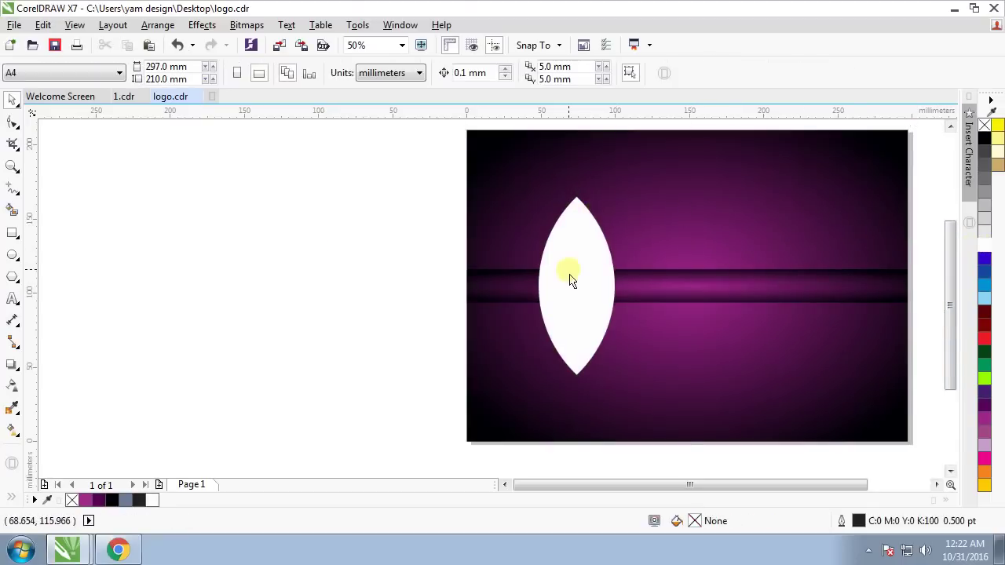
drag(570, 272, 557, 271)
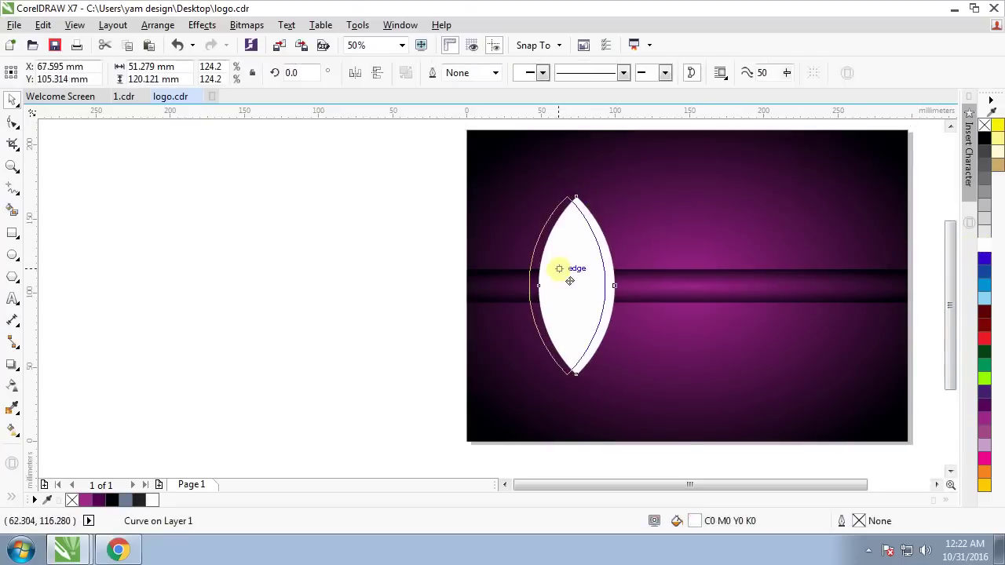
drag(610, 198, 615, 175)
shift+click(615, 209)
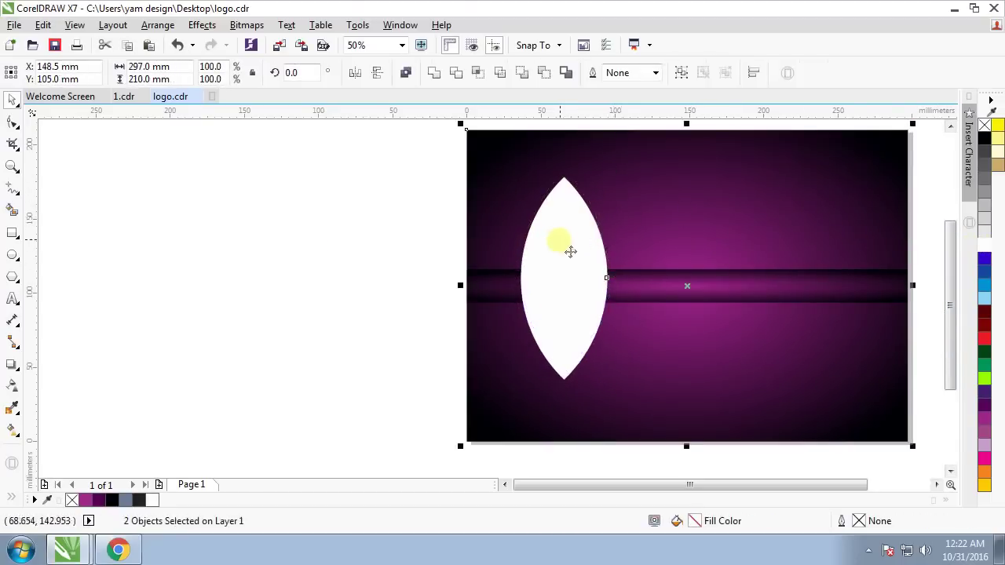
click(445, 243)
click(575, 259)
scroll(580, 212, up, 1)
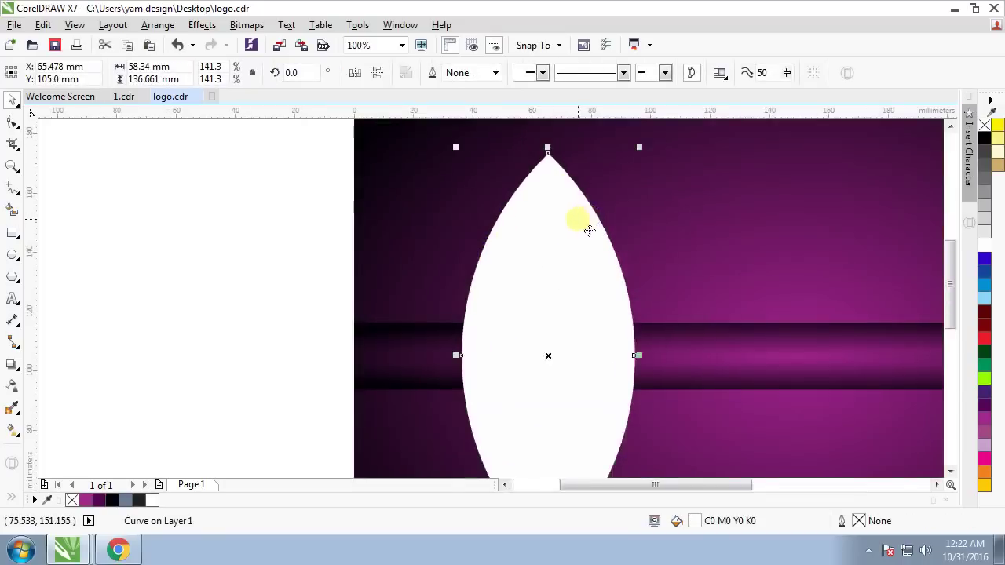
Set the lens outline width to 8 pt
click(496, 73)
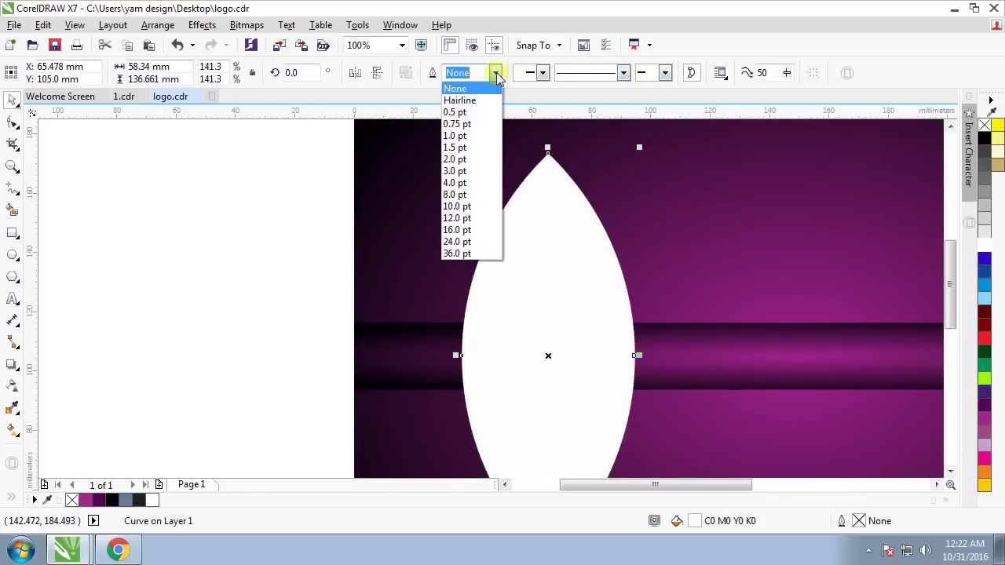
click(465, 185)
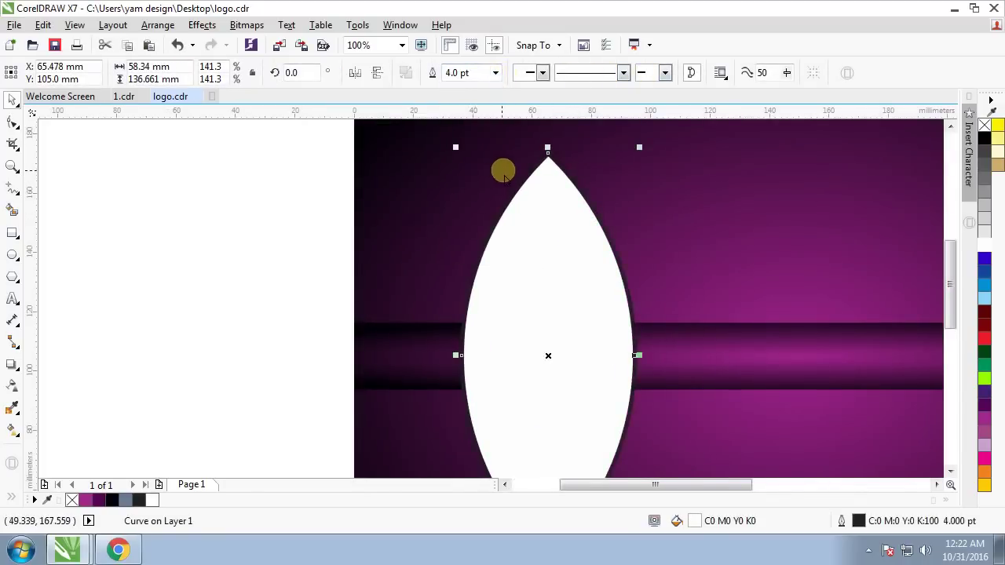
click(495, 73)
click(475, 202)
text(8)
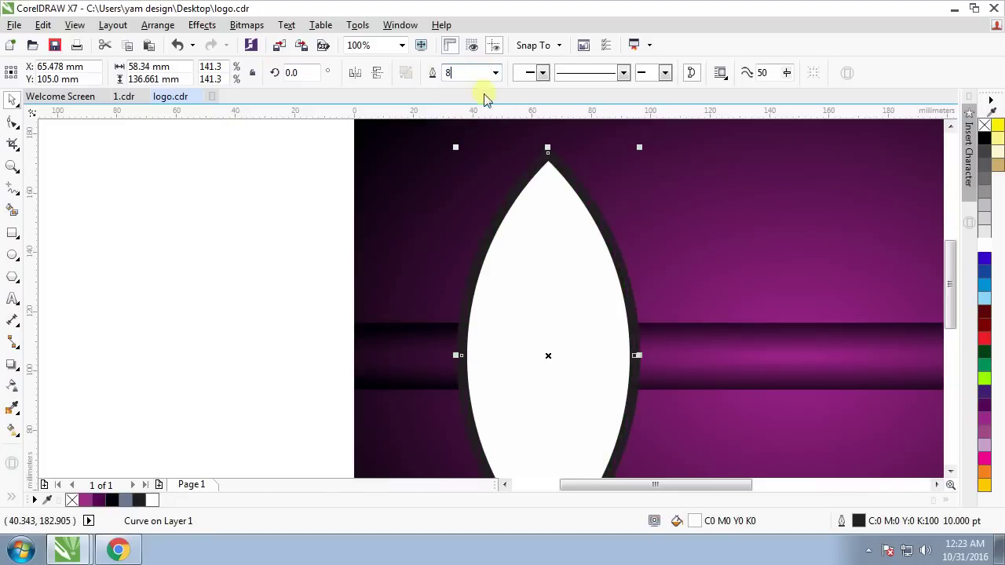
key(Return)
scroll(588, 270, down, 1)
scroll(621, 271, up, 1)
scroll(597, 304, down, 1)
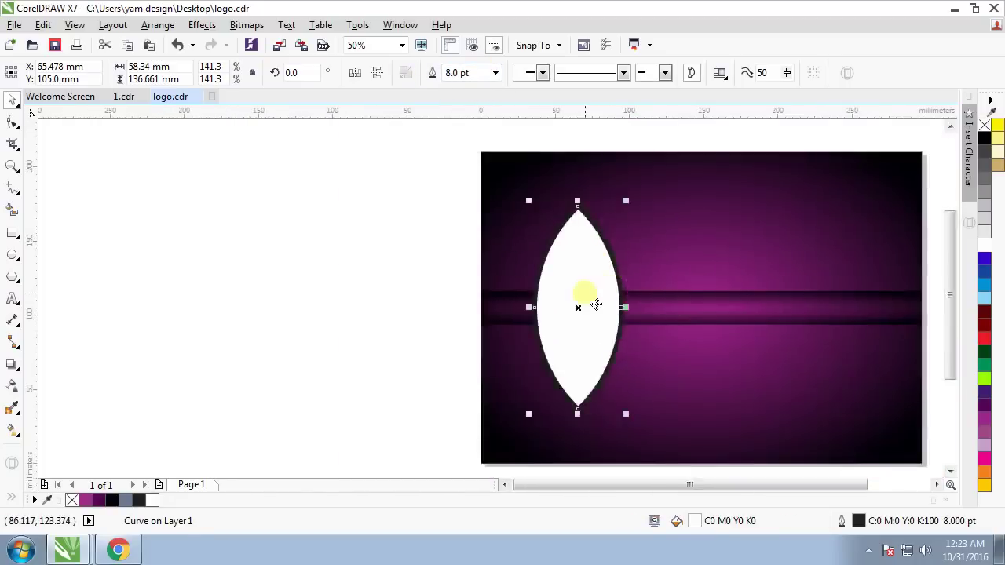
Move the lens onto the purple background and centre it vertically
drag(596, 305, 326, 304)
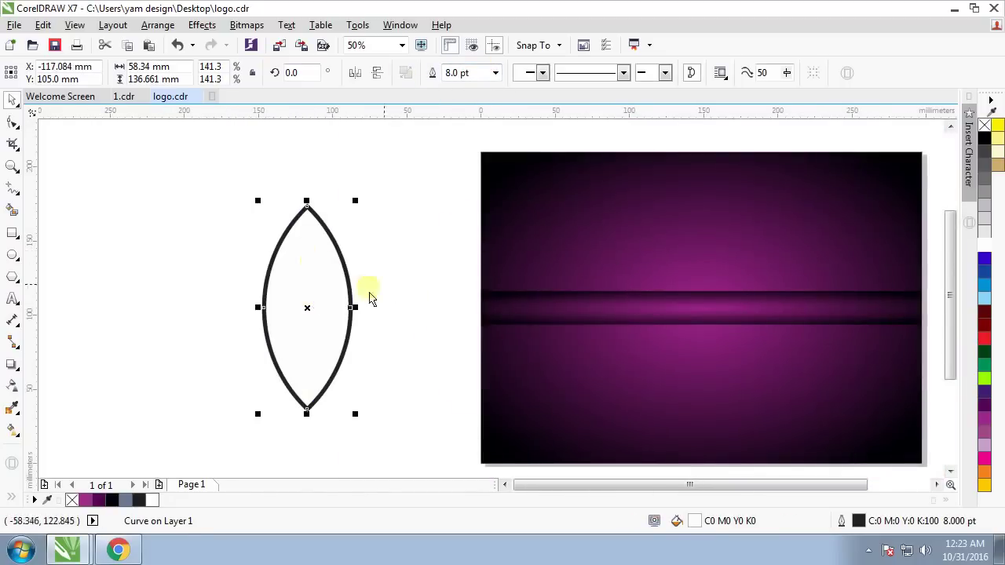
drag(328, 267, 610, 269)
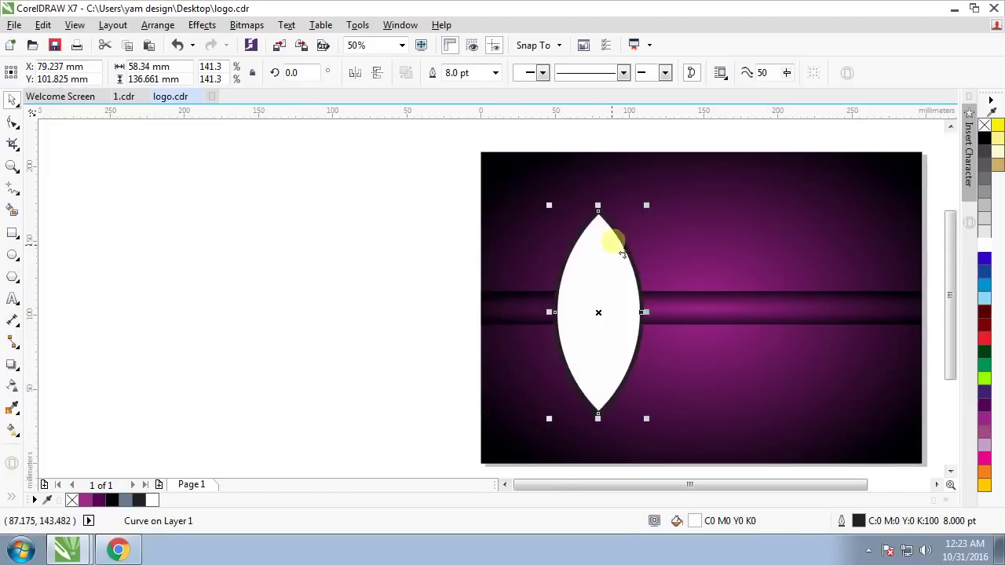
scroll(616, 230, up, 2)
scroll(609, 251, down, 2)
click(341, 282)
click(612, 280)
shift+click(649, 243)
key(e)
key(Escape)
click(611, 250)
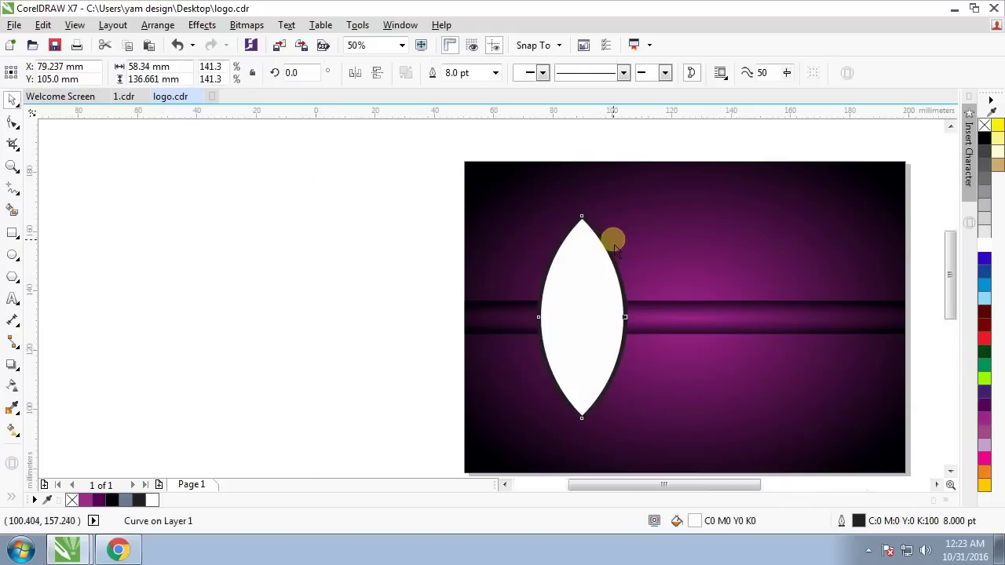
scroll(610, 249, up, 2)
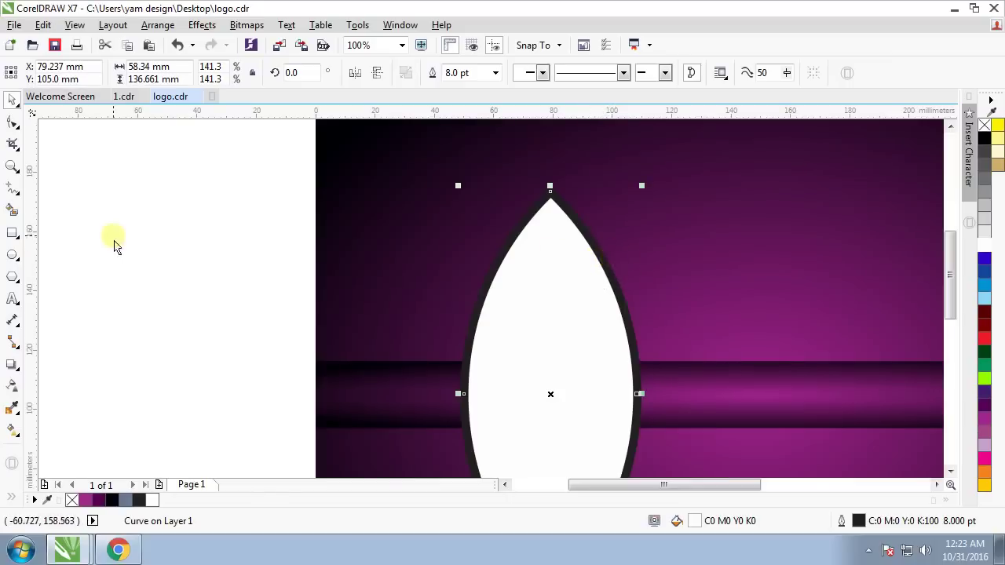
click(14, 238)
scroll(197, 258, down, 1)
scroll(202, 251, up, 1)
drag(197, 248, 326, 366)
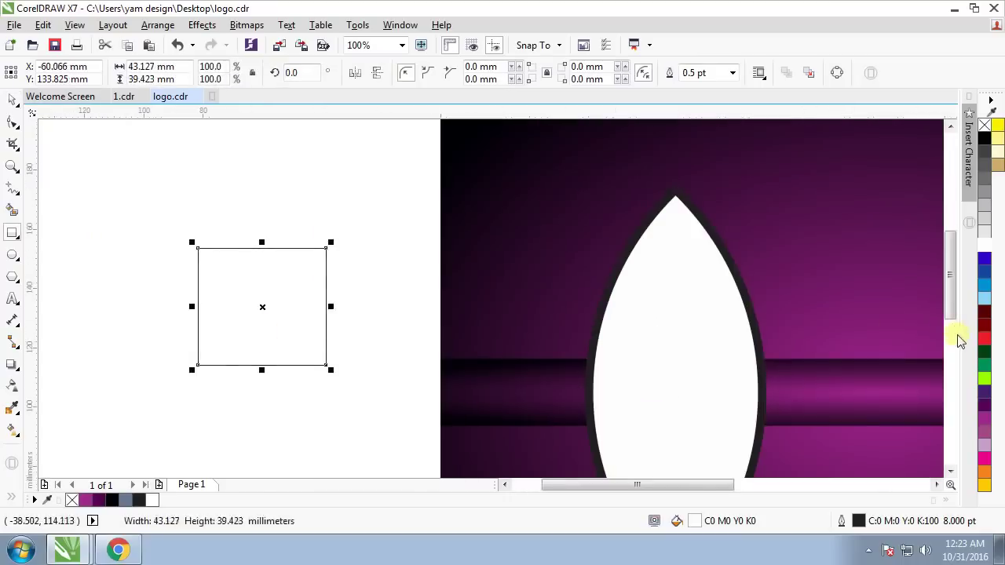
click(983, 341)
scroll(236, 271, up, 1)
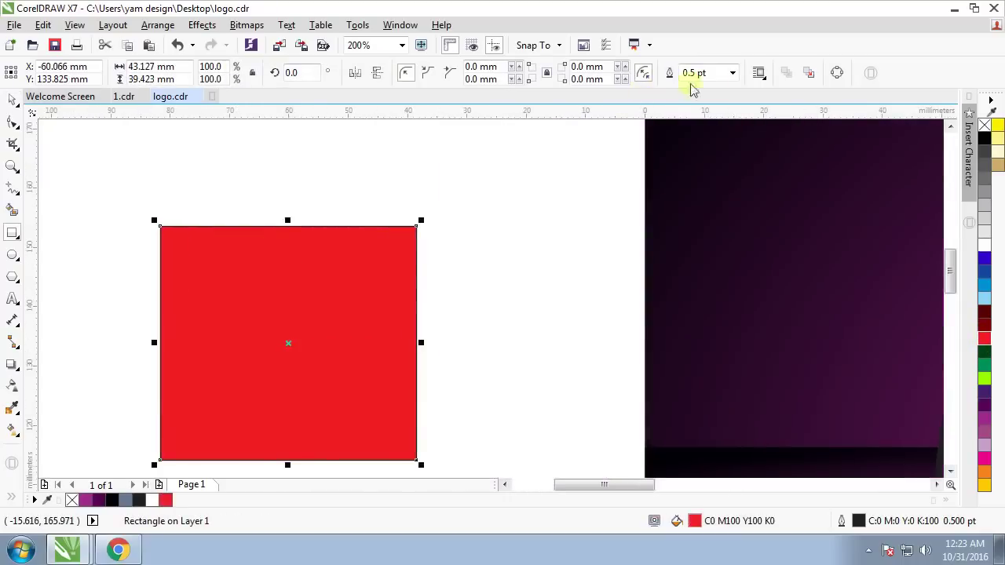
click(732, 73)
click(691, 206)
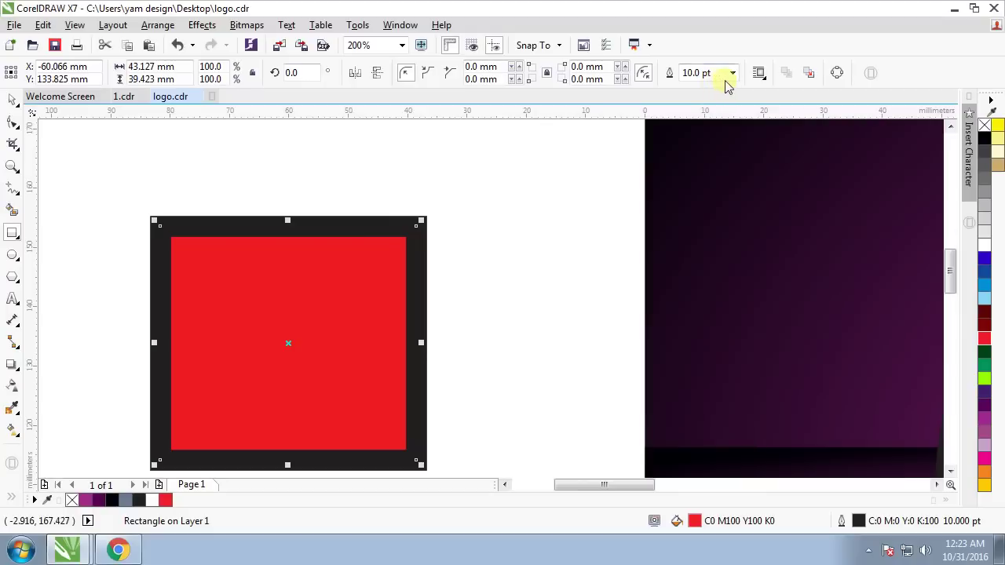
click(74, 25)
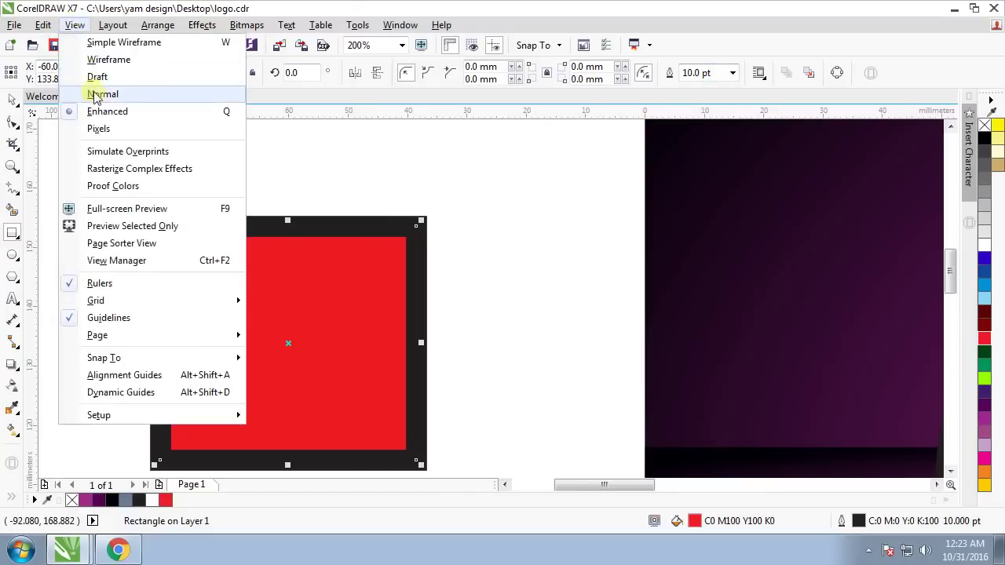
click(108, 60)
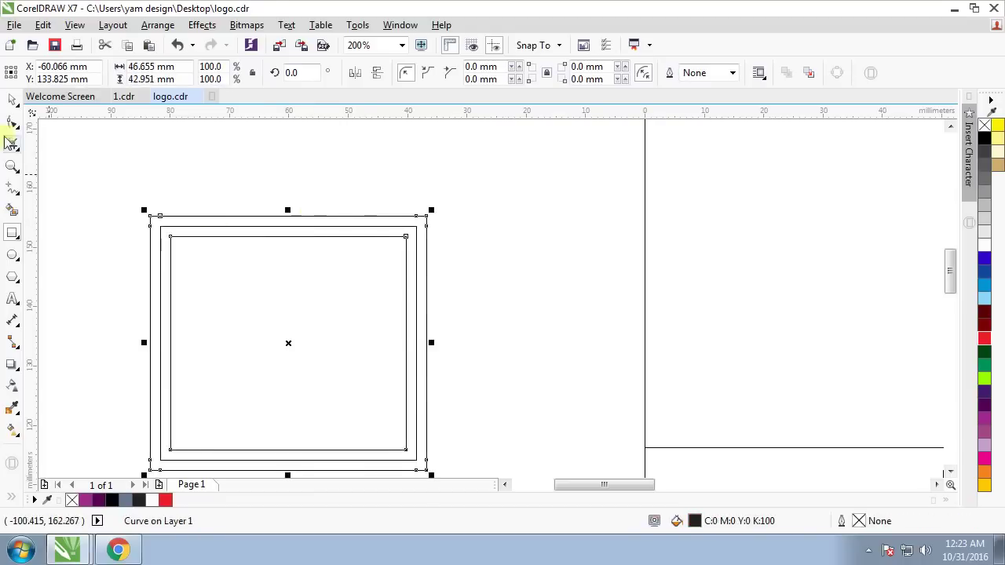
key(space)
click(251, 186)
drag(322, 228, 620, 217)
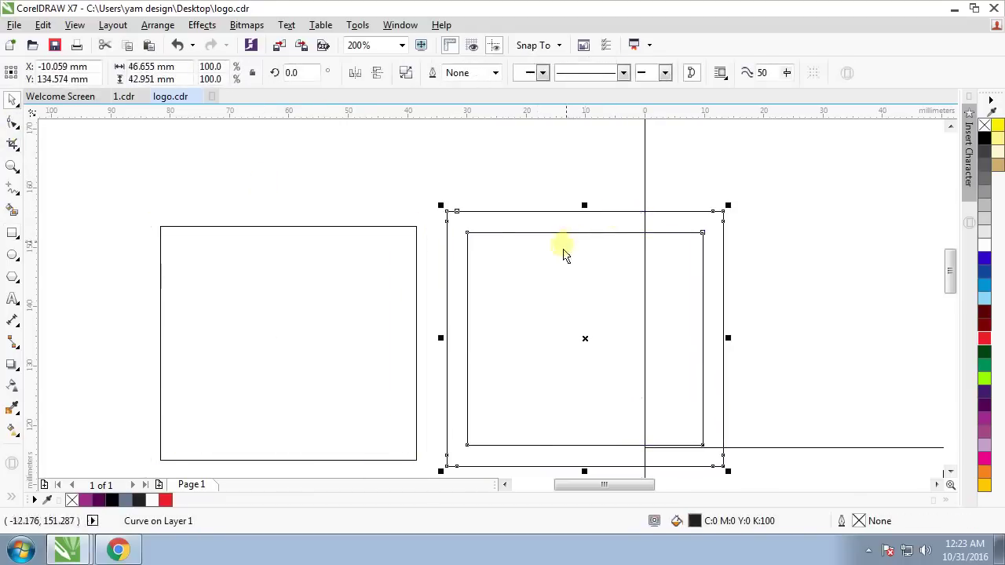
key(ctrl+z)
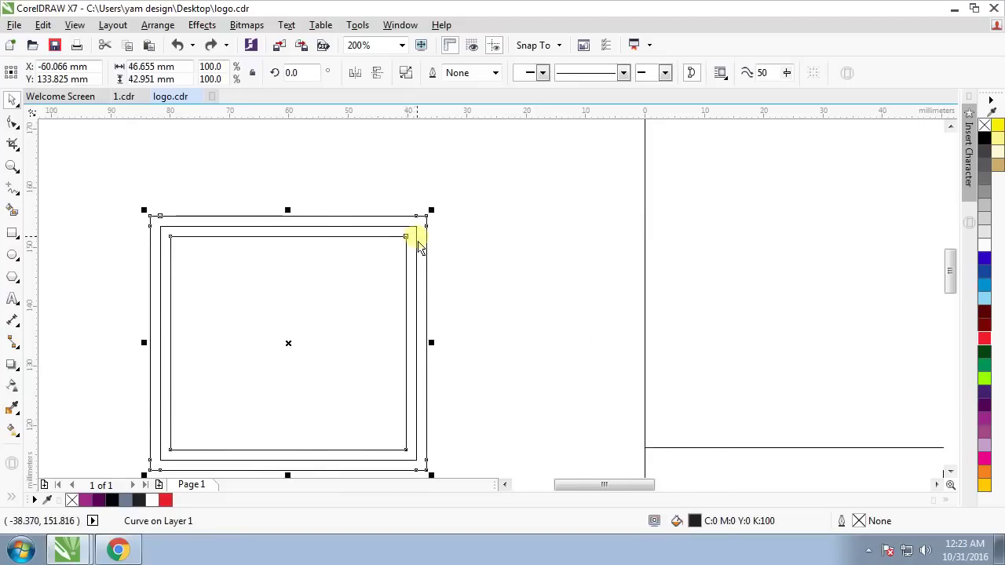
click(74, 24)
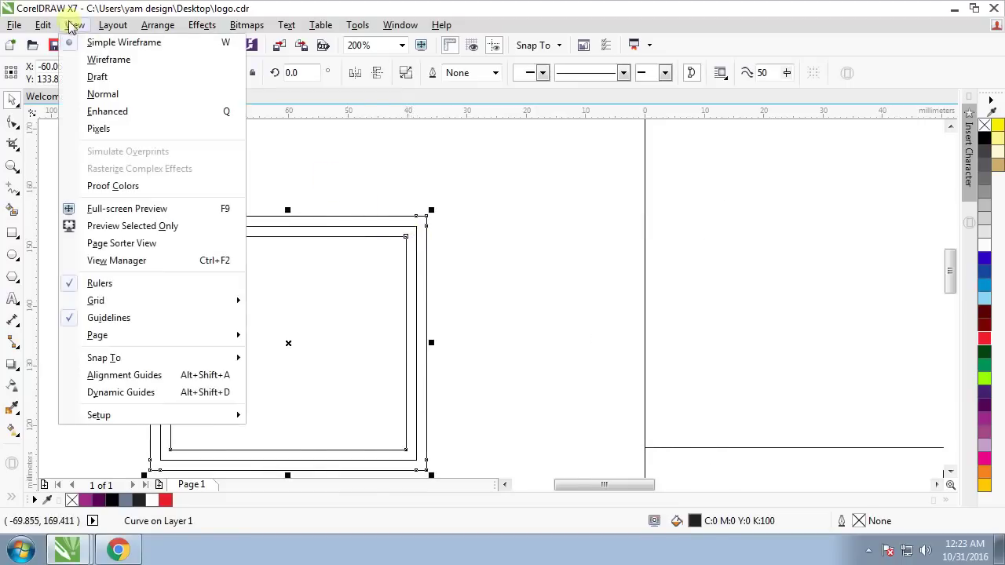
click(103, 94)
drag(424, 221, 447, 235)
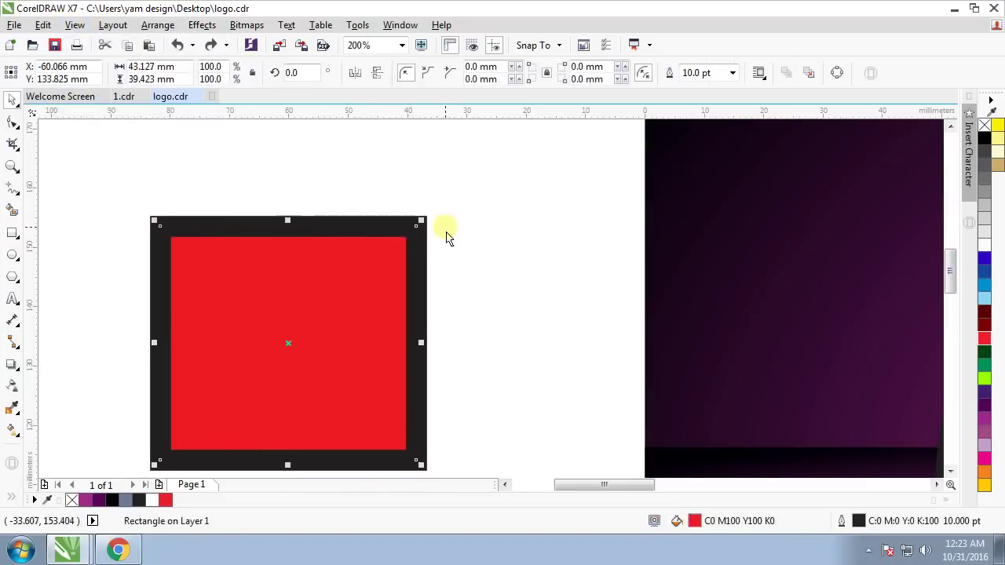
click(459, 231)
click(397, 242)
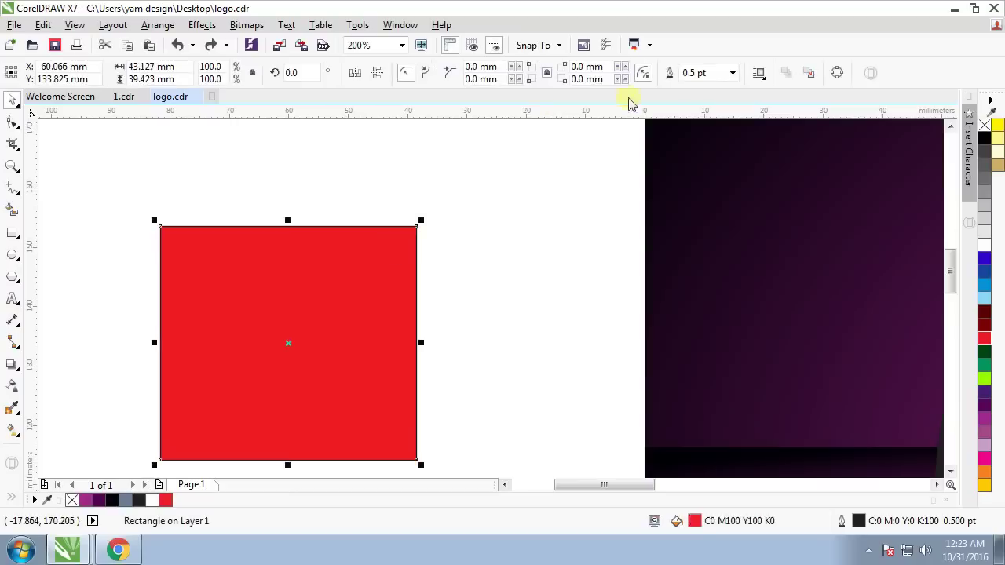
click(731, 73)
click(707, 182)
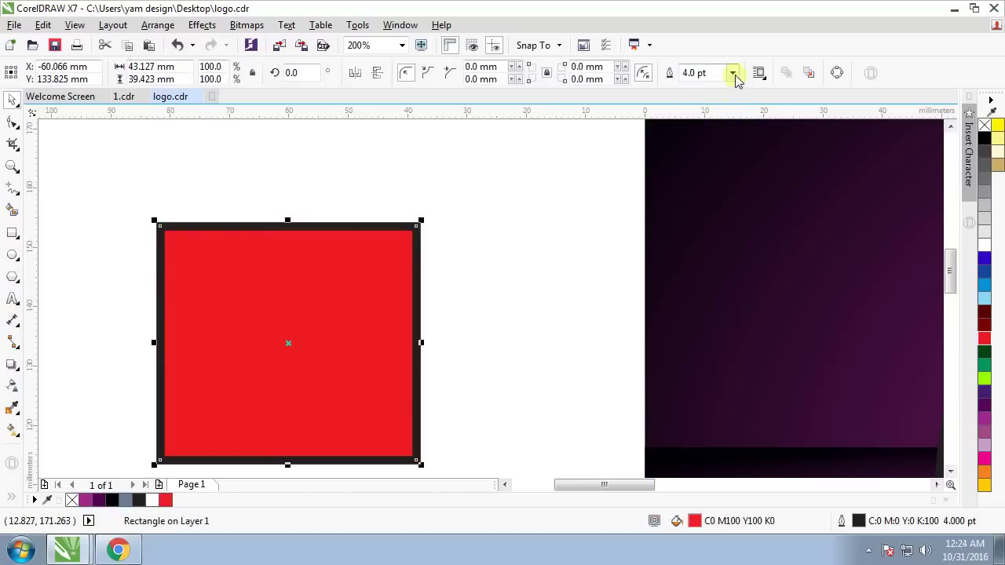
click(731, 73)
click(693, 206)
click(471, 228)
click(415, 227)
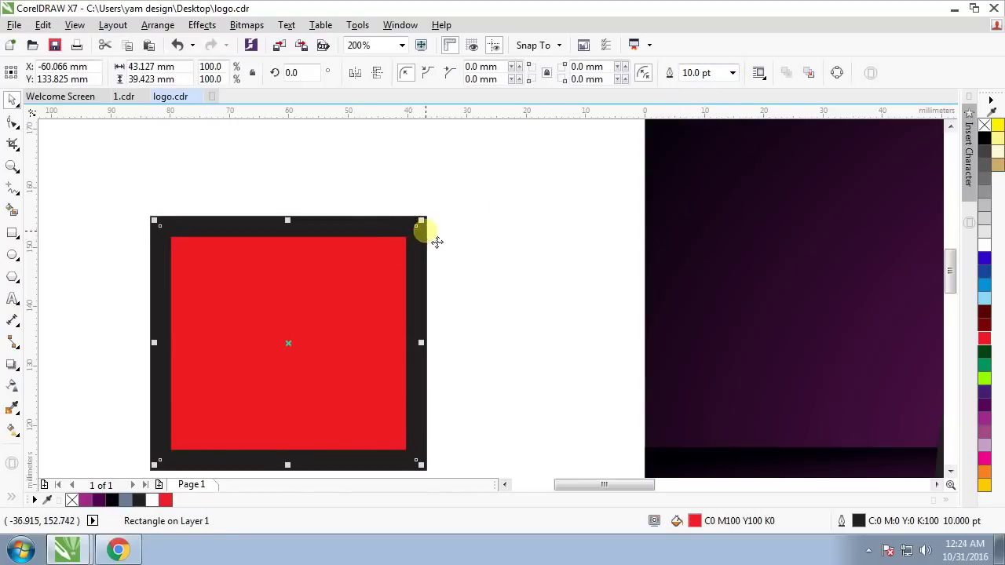
key(ctrl+shift+q)
drag(410, 233, 648, 168)
mouse_move(438, 201)
mouse_down()
mouse_move(479, 187)
mouse_move(454, 225)
mouse_up()
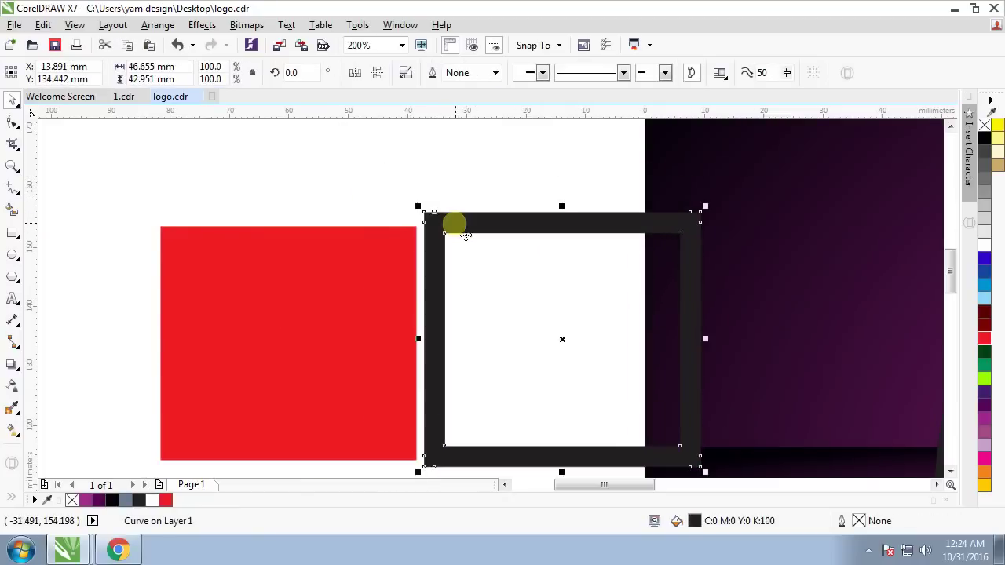
drag(449, 225, 411, 240)
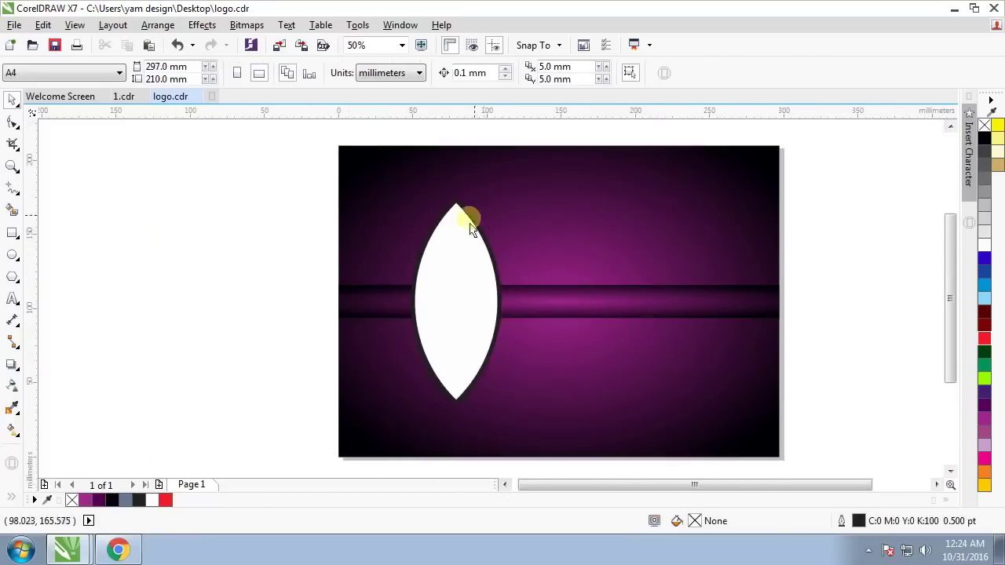
scroll(471, 228, up, 1)
click(482, 217)
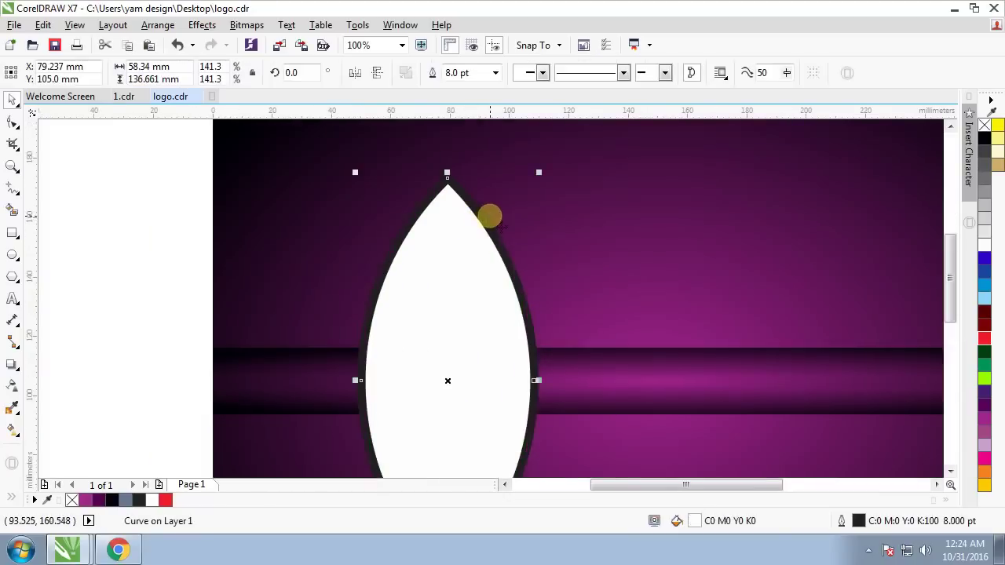
scroll(488, 215, up, 1)
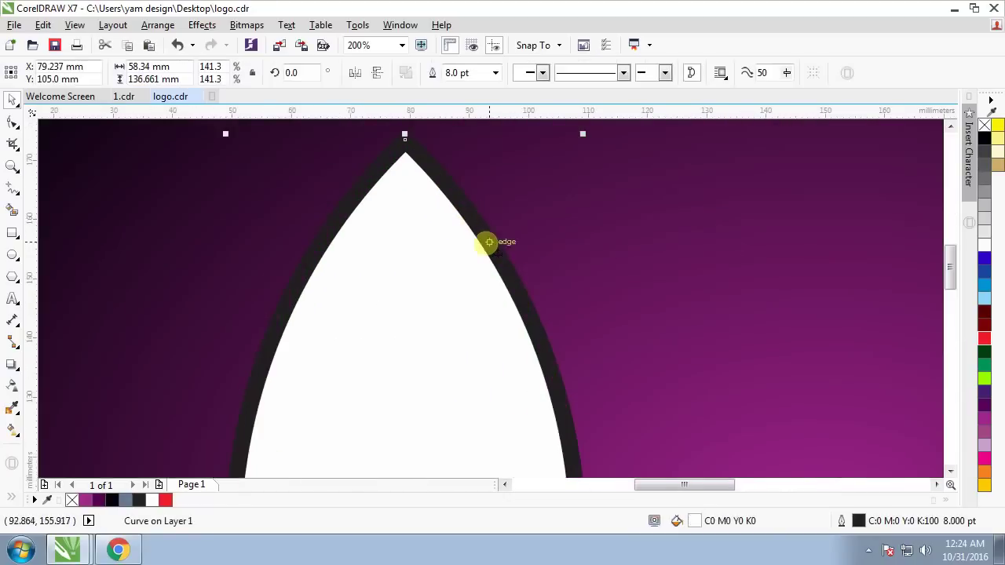
right_click(983, 222)
scroll(517, 225, down, 2)
scroll(522, 222, up, 1)
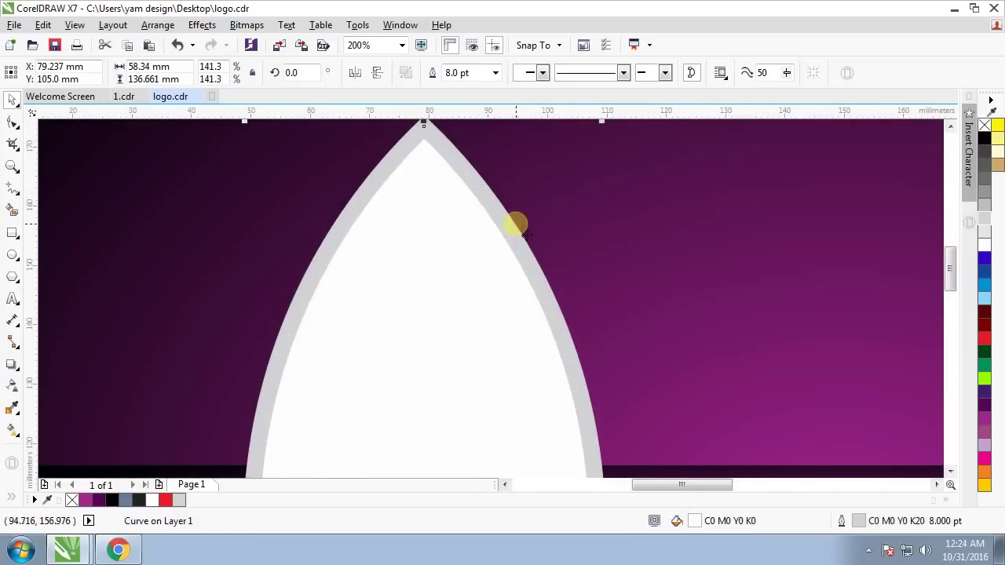
click(528, 224)
click(579, 208)
scroll(502, 248, down, 1)
drag(506, 246, 634, 230)
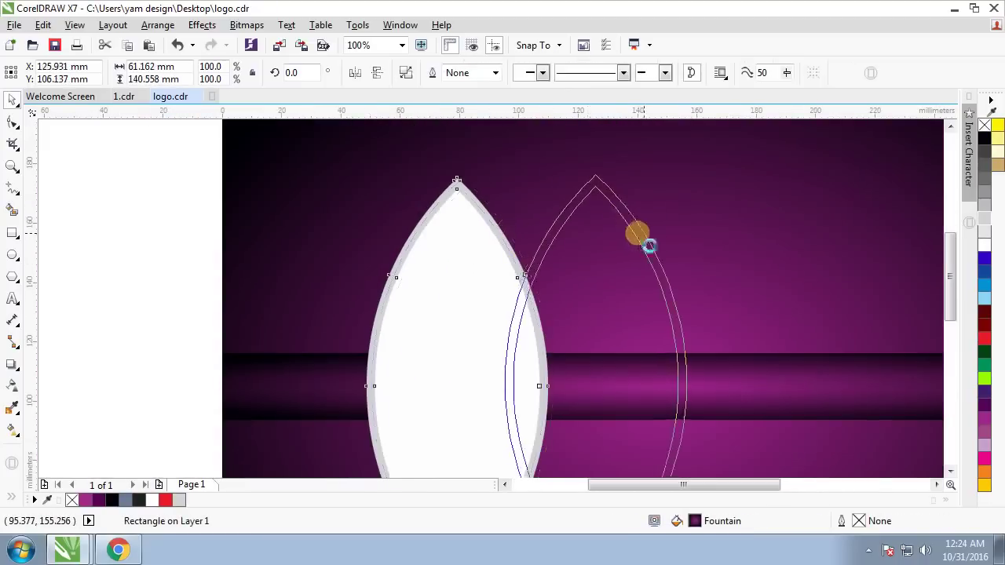
key(ctrl+z)
scroll(487, 210, down, 3)
scroll(480, 213, up, 3)
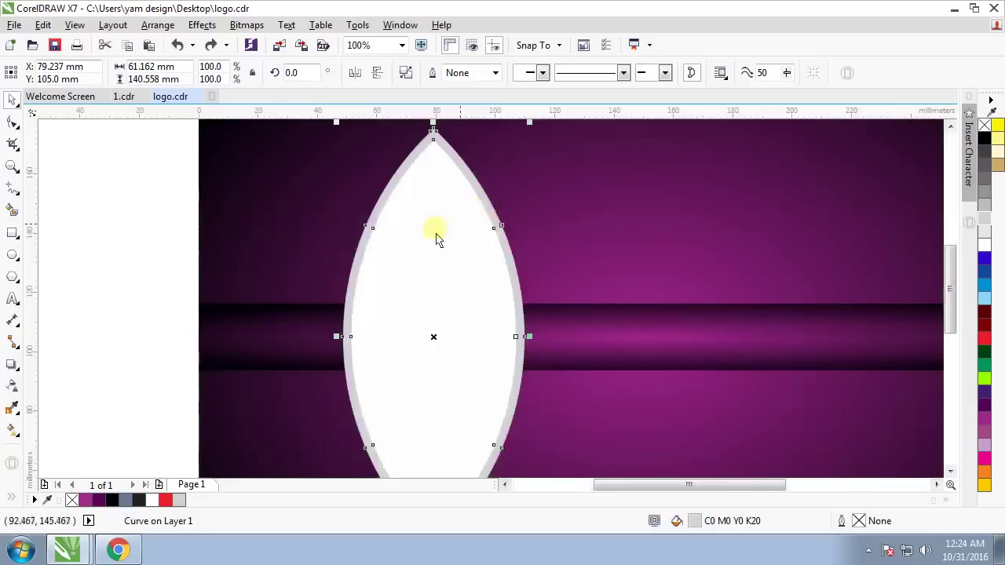
click(406, 243)
click(445, 238)
drag(445, 237, 511, 301)
key(ctrl+z)
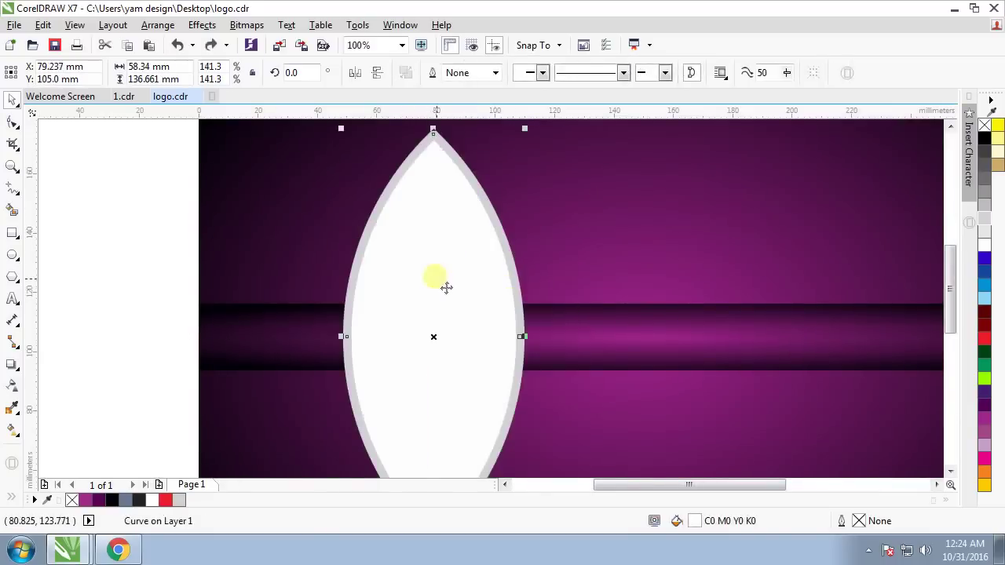
scroll(484, 237, down, 1)
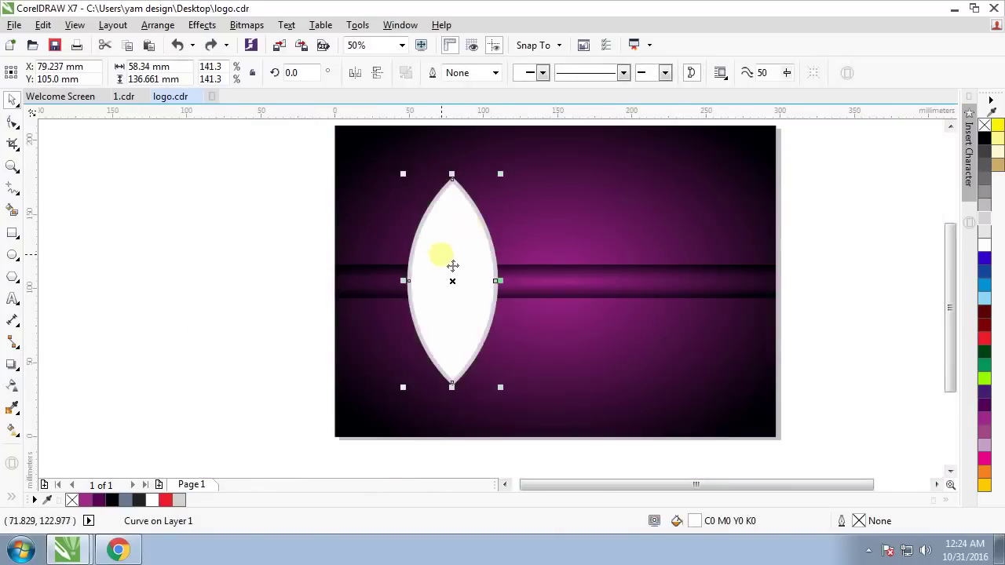
scroll(463, 314, up, 1)
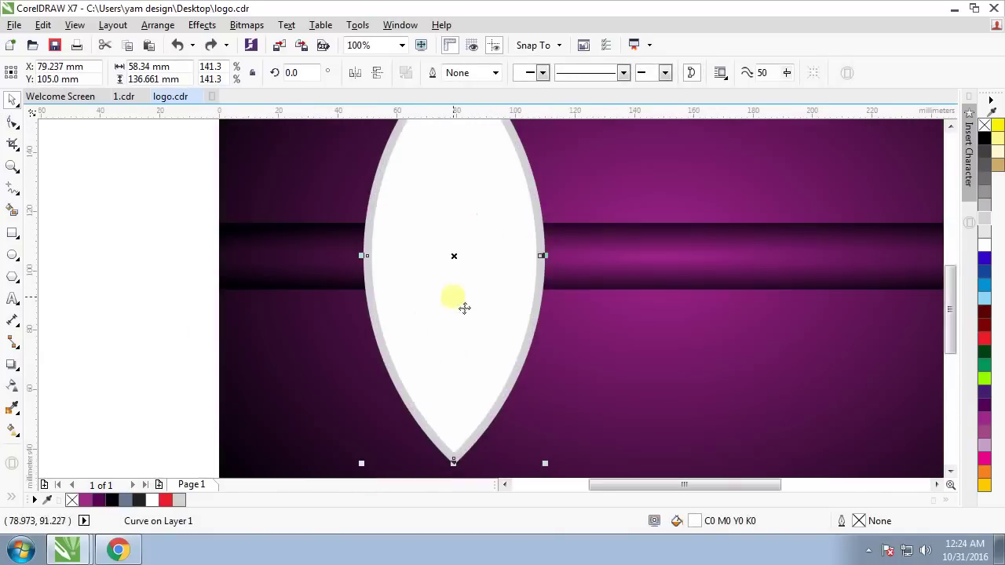
Apply uniform transparency of about 90 to the white lens
click(12, 390)
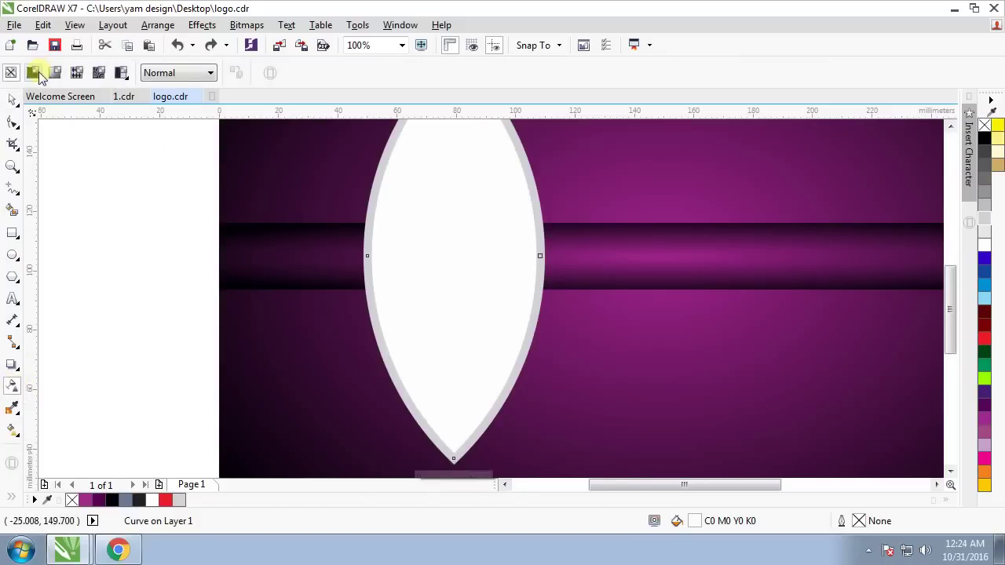
click(36, 73)
scroll(431, 280, down, 1)
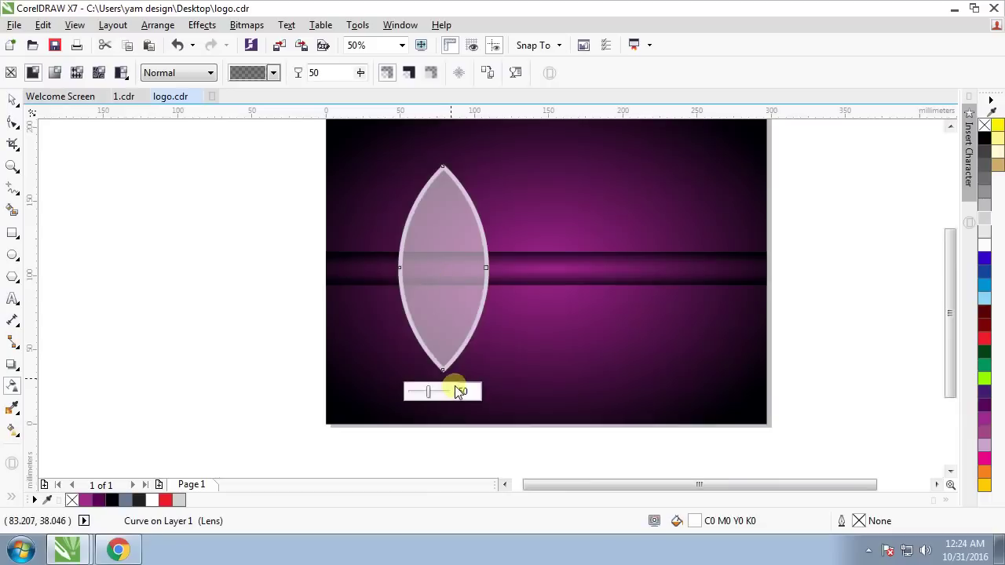
scroll(455, 385, up, 1)
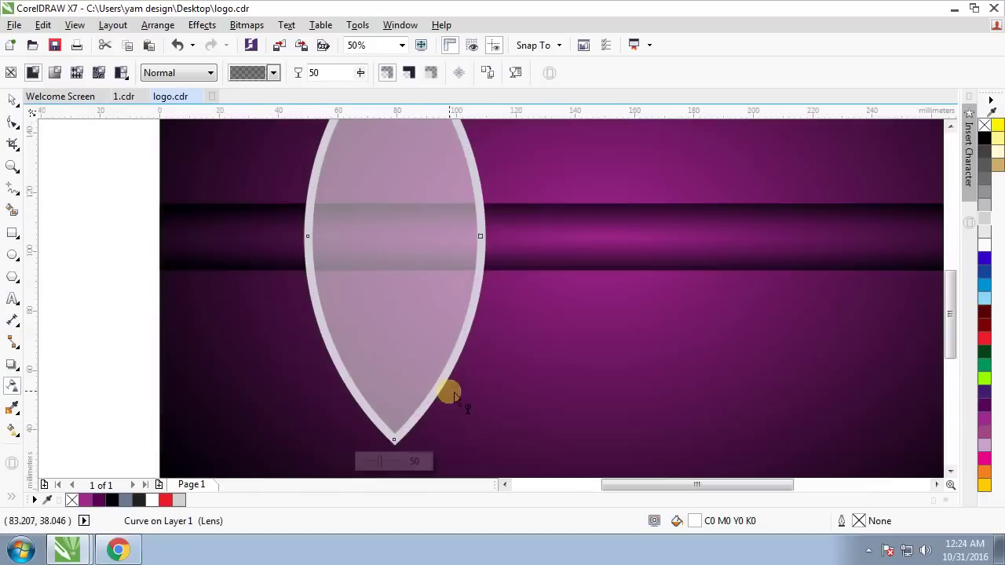
click(397, 462)
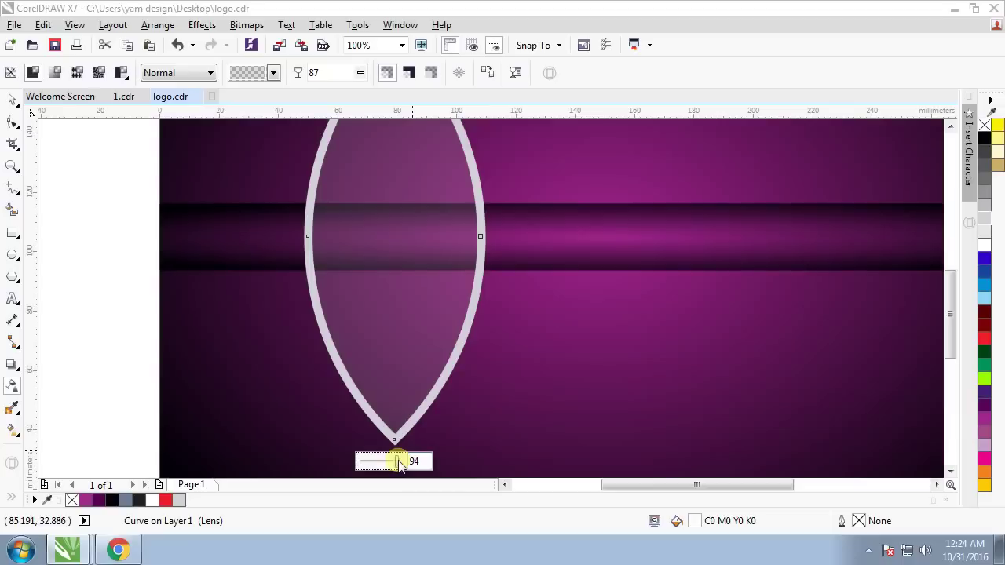
drag(399, 463, 398, 463)
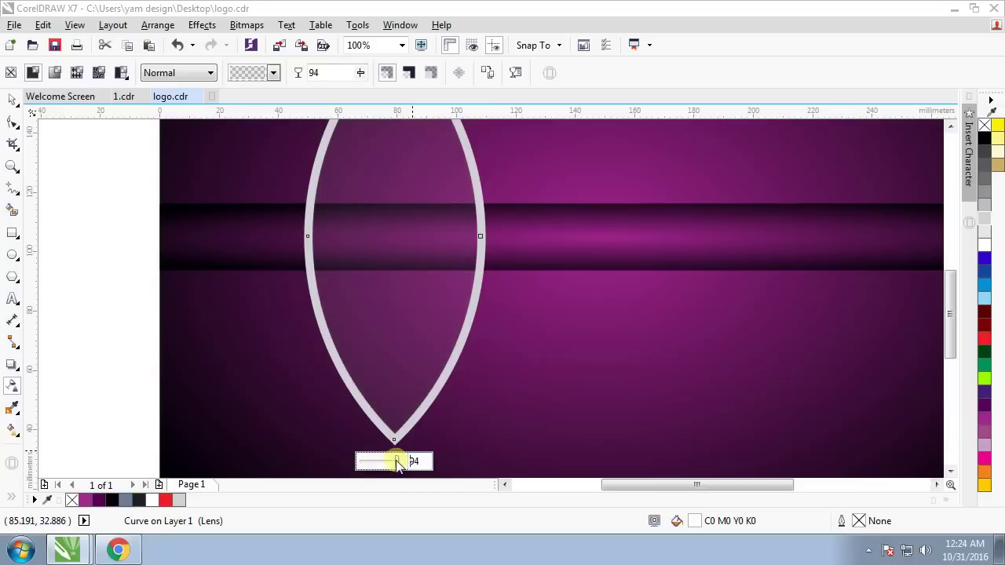
drag(397, 463, 426, 449)
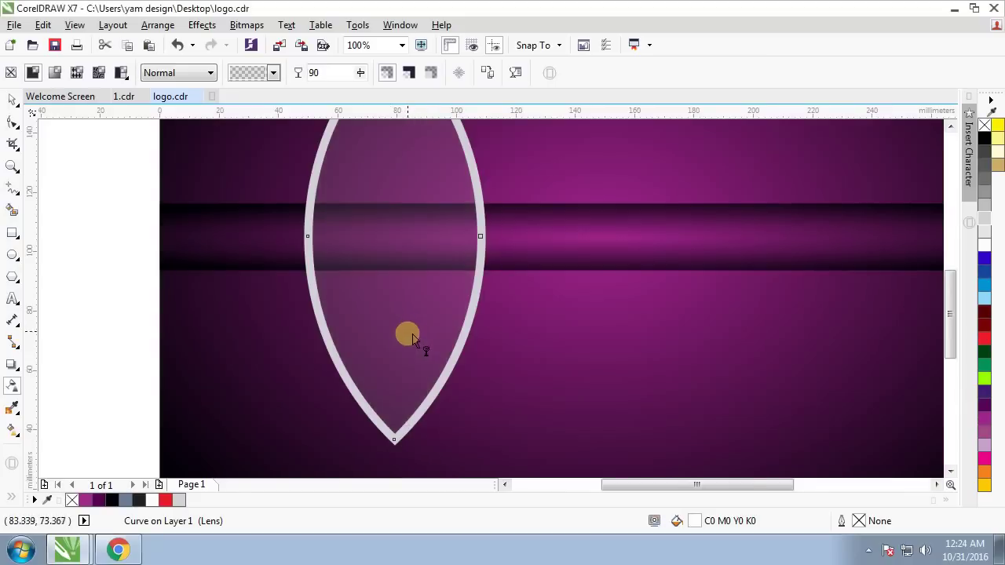
Move the transparent lens out of its outline to check the see-through effect
click(14, 106)
scroll(183, 264, down, 1)
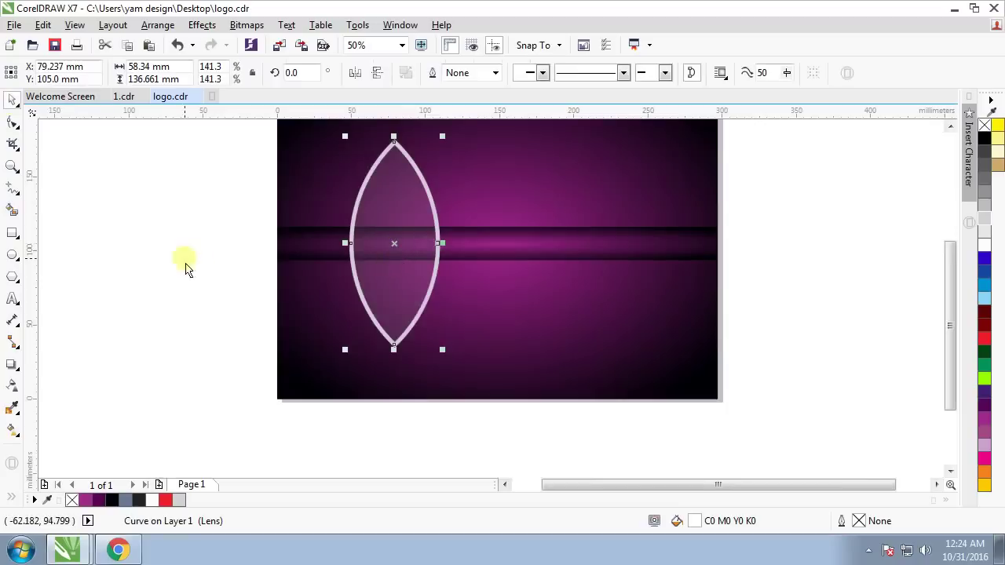
mouse_move(429, 303)
mouse_down()
mouse_move(565, 303)
mouse_move(431, 273)
mouse_up()
scroll(387, 196, up, 1)
scroll(414, 280, down, 1)
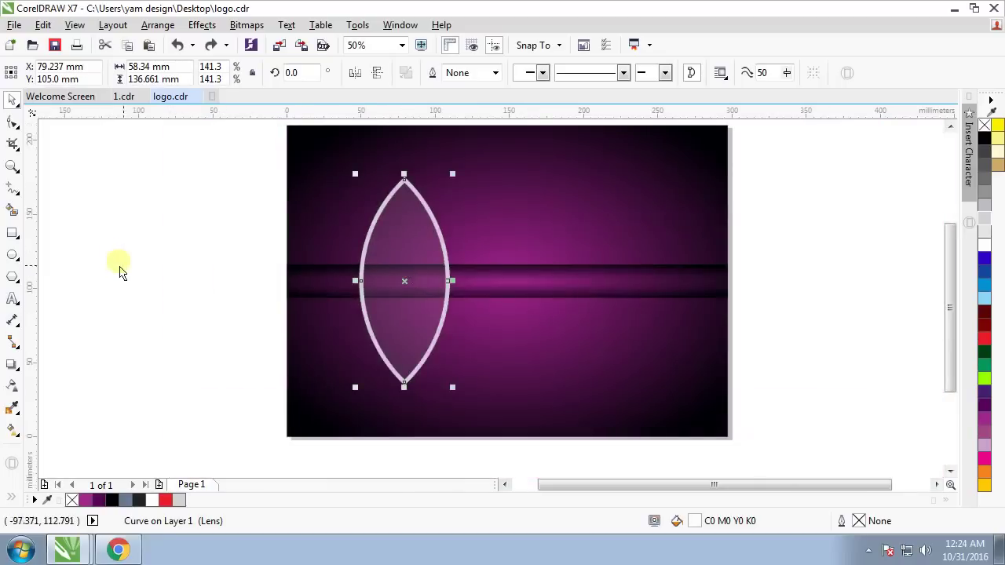
Draw a white, outline-free circle over the lens's upper-left part
click(13, 257)
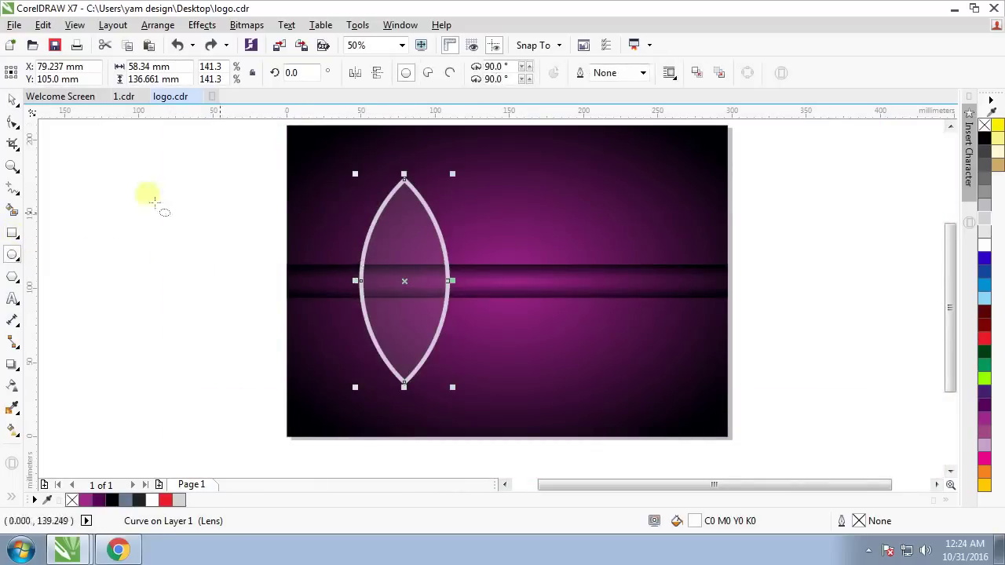
drag(203, 155, 373, 325)
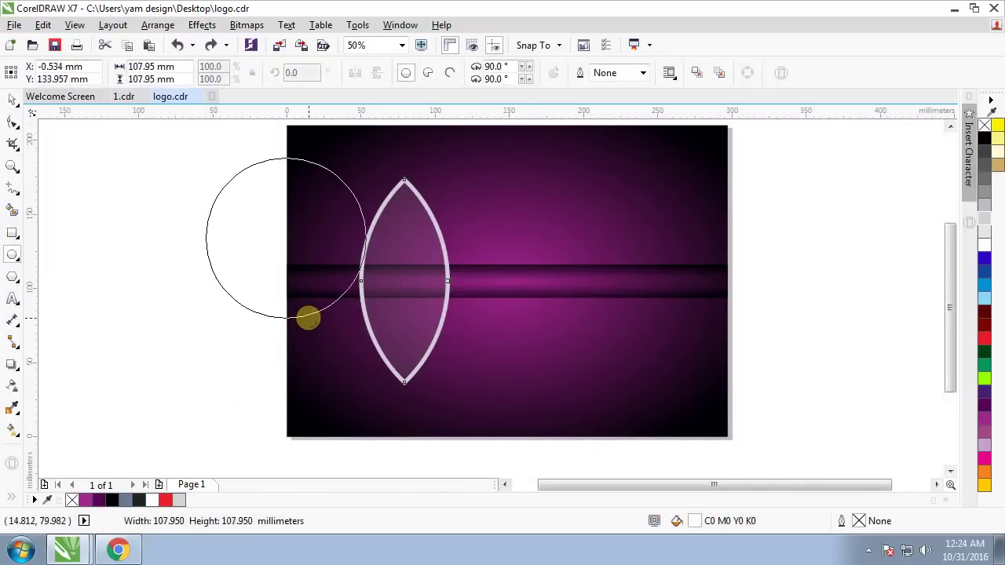
click(13, 100)
drag(250, 237, 303, 213)
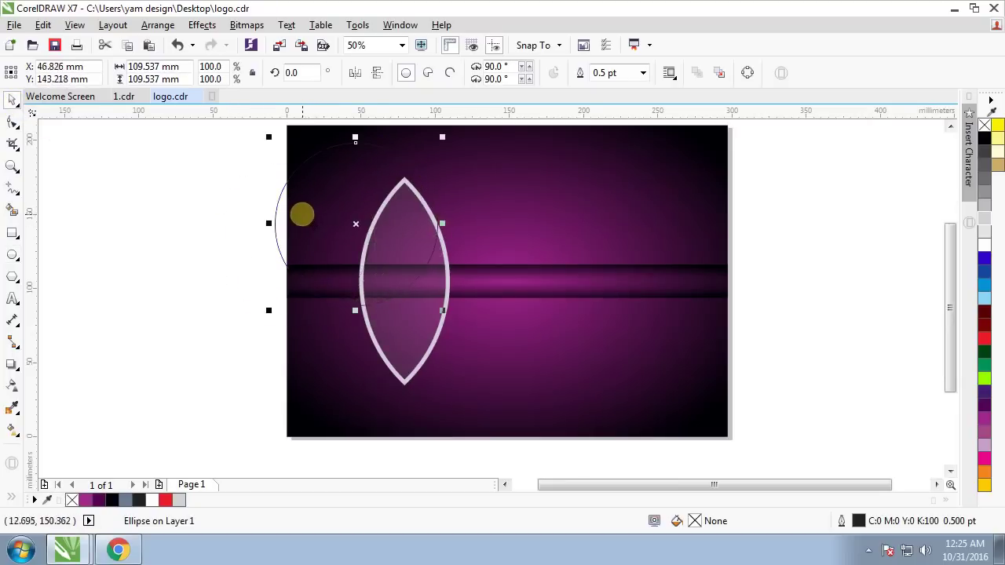
click(985, 246)
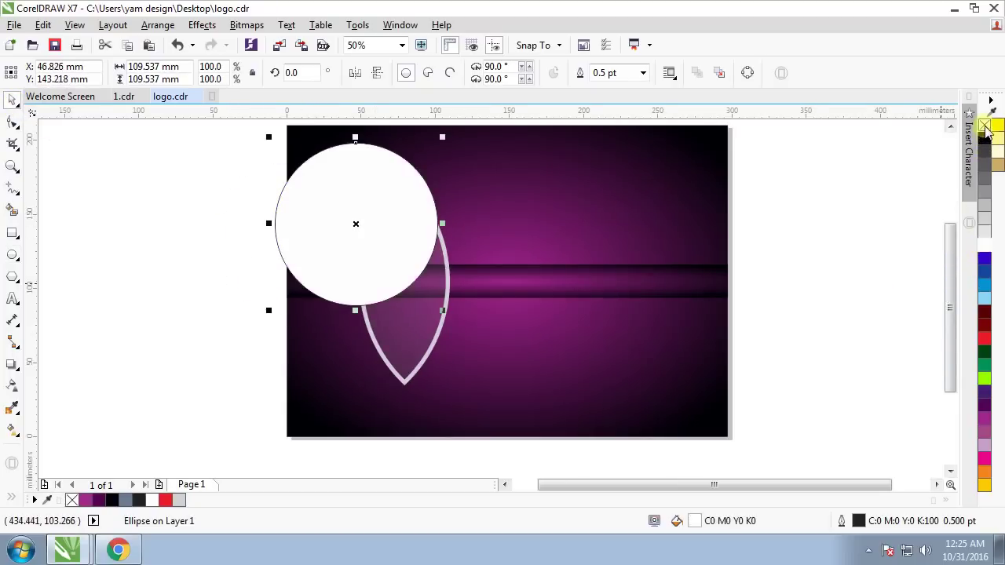
right_click(985, 127)
Give the white circle uniform transparency of about 83
click(11, 387)
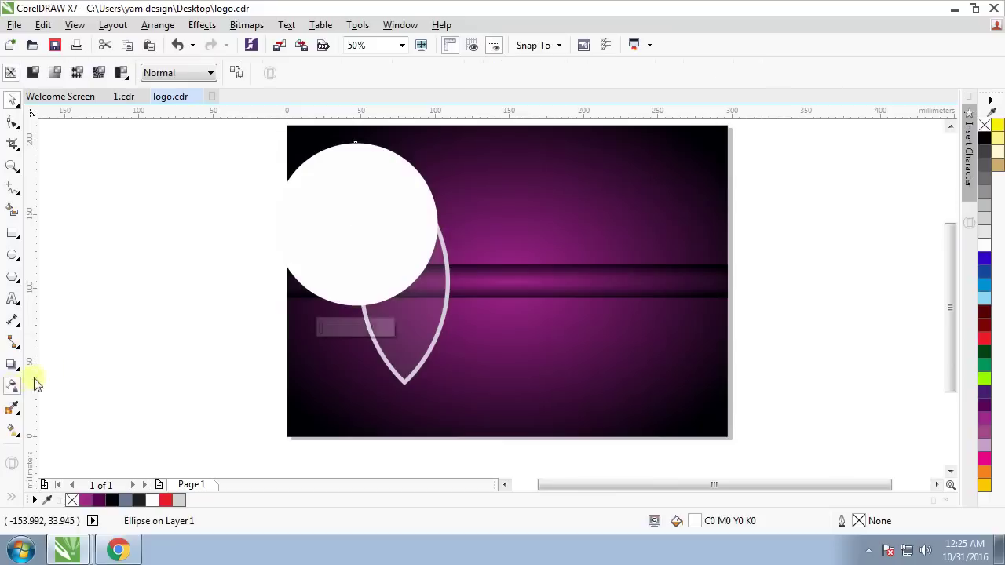
click(351, 328)
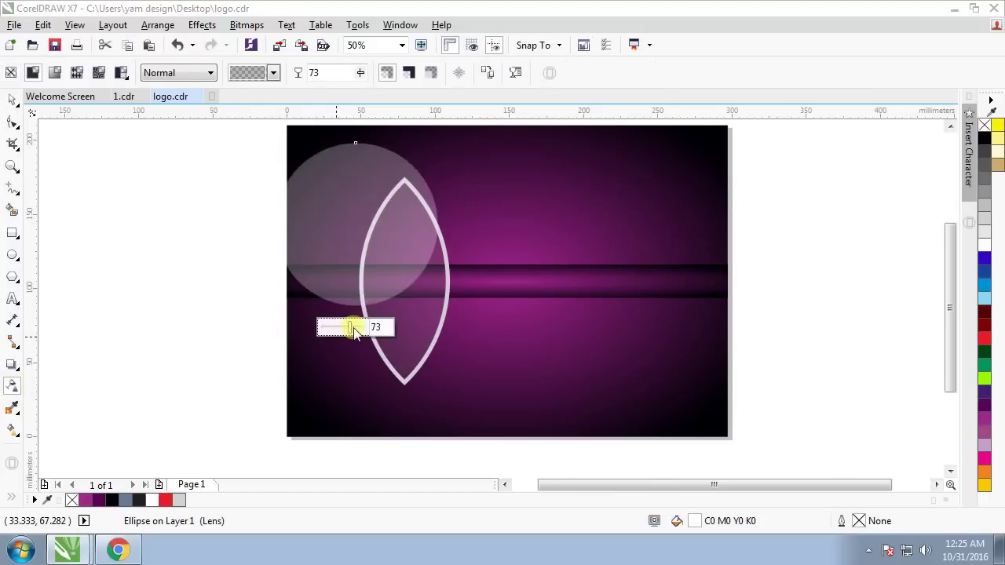
drag(354, 333, 357, 334)
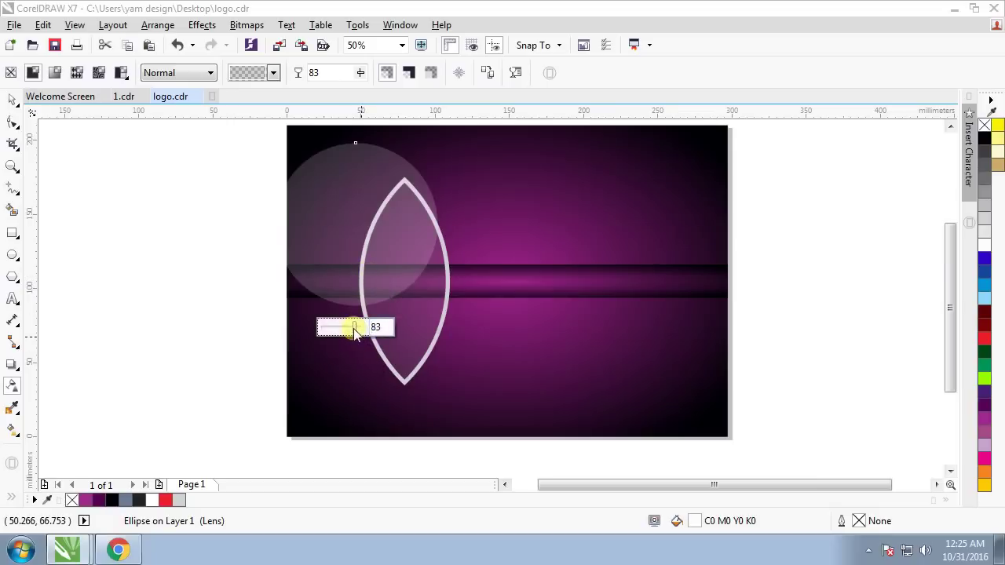
click(12, 102)
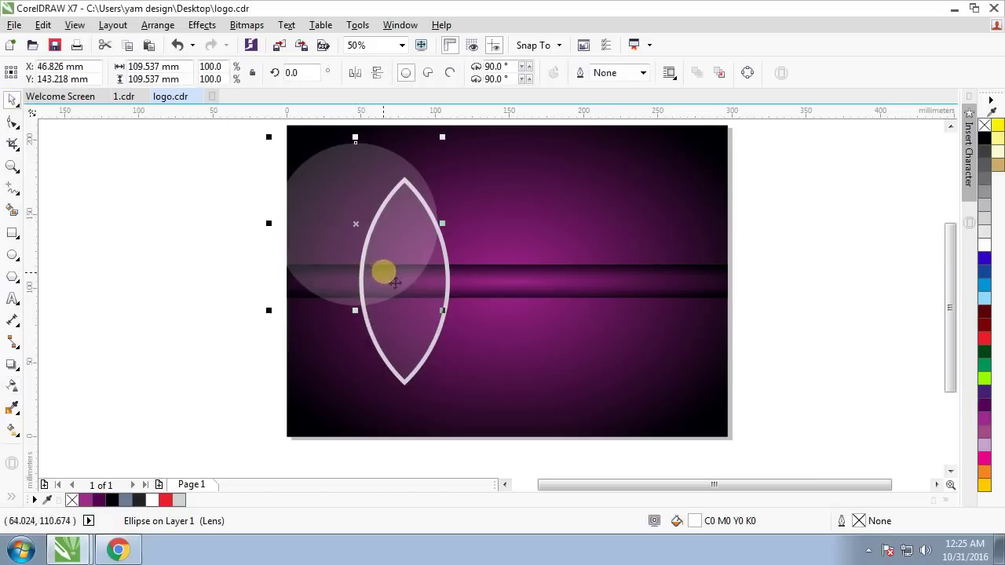
PowerClip the translucent circle inside the pointed-oval lens shape
scroll(385, 239, up, 1)
key(ctrl+z)
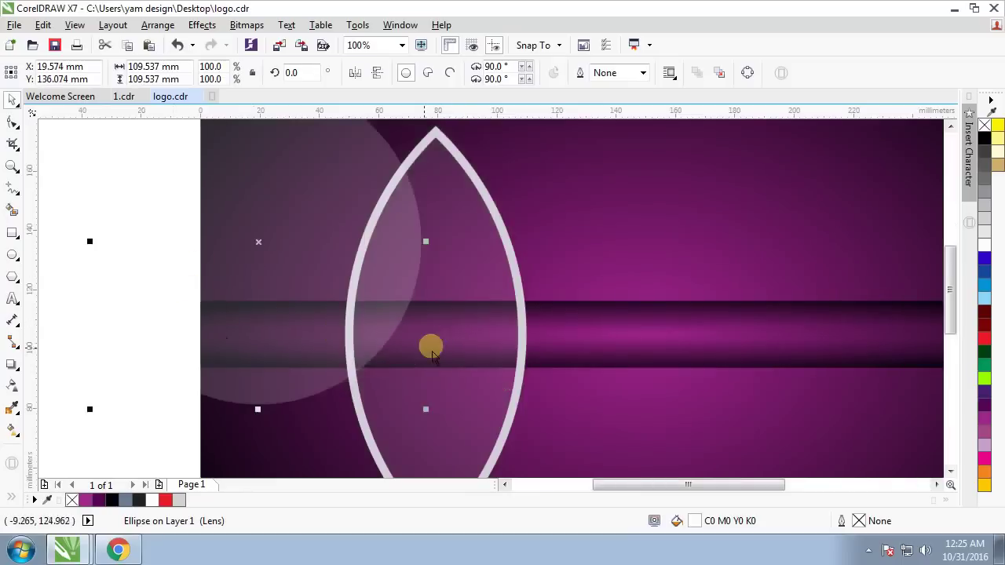
click(520, 322)
key(ctrl+shift+z)
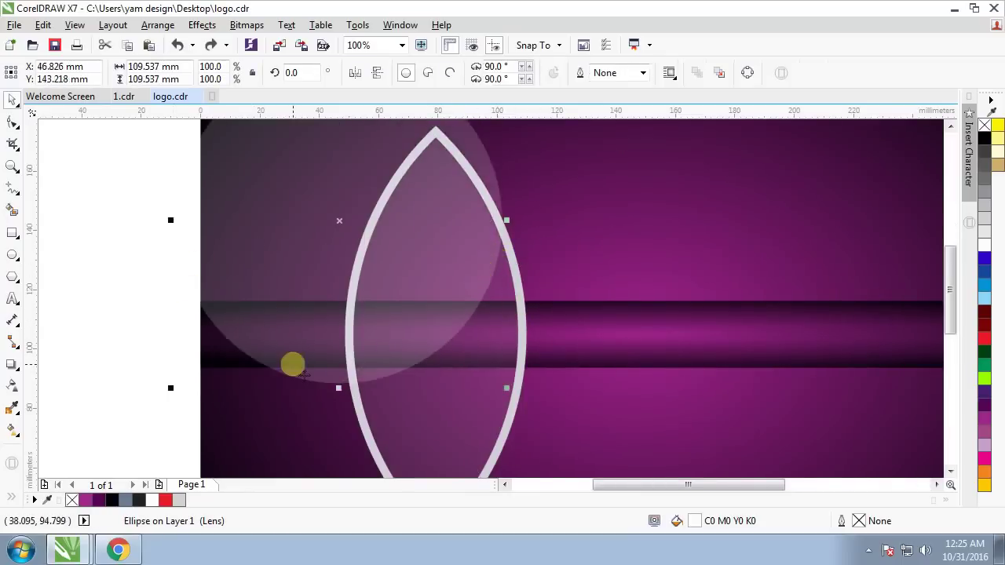
scroll(429, 305, down, 1)
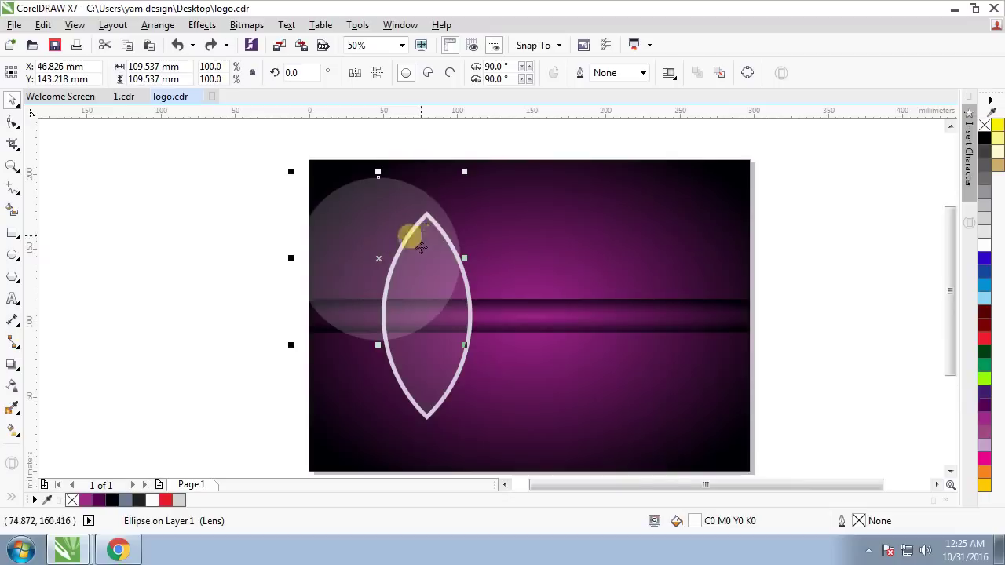
click(200, 25)
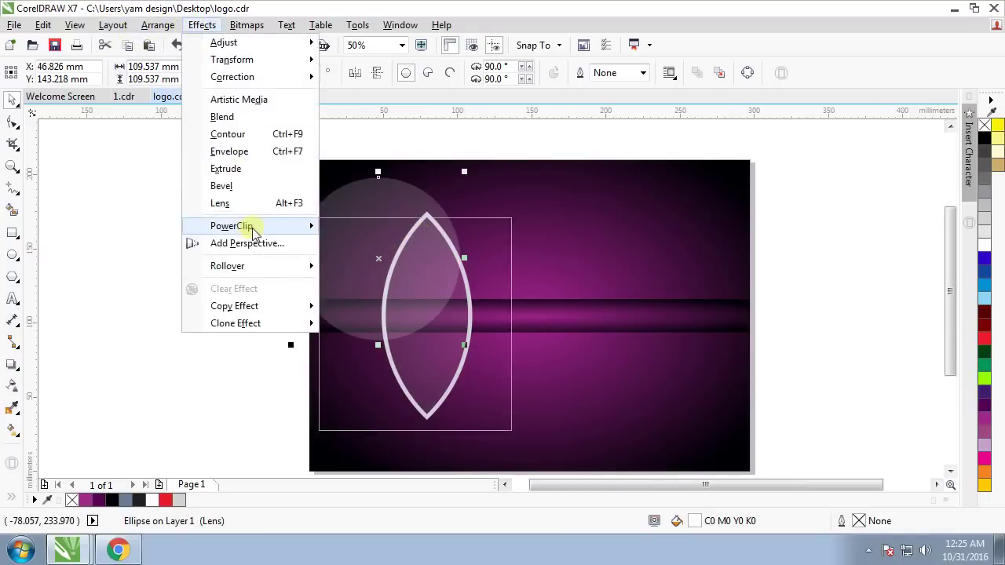
mouse_move(231, 226)
click(368, 227)
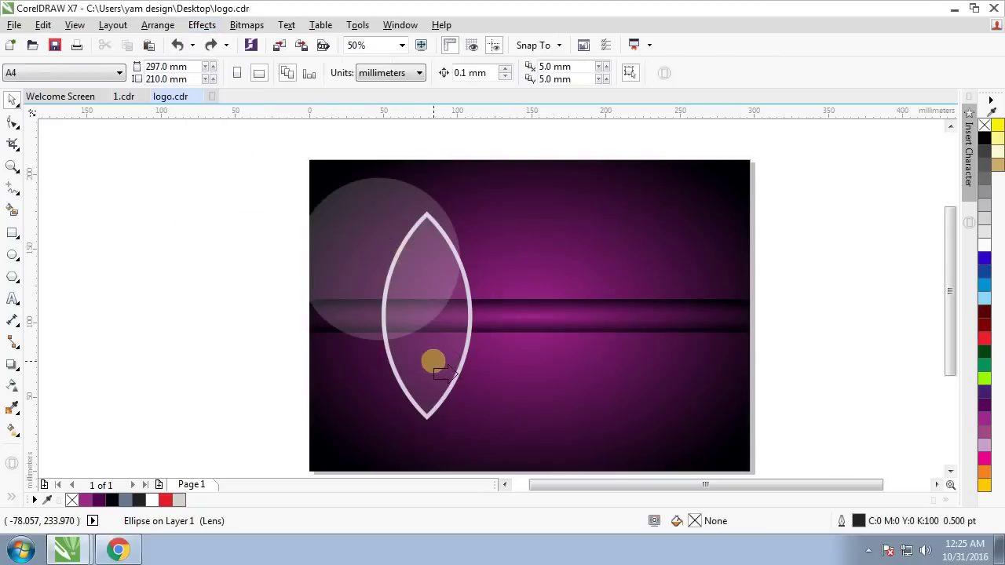
click(433, 359)
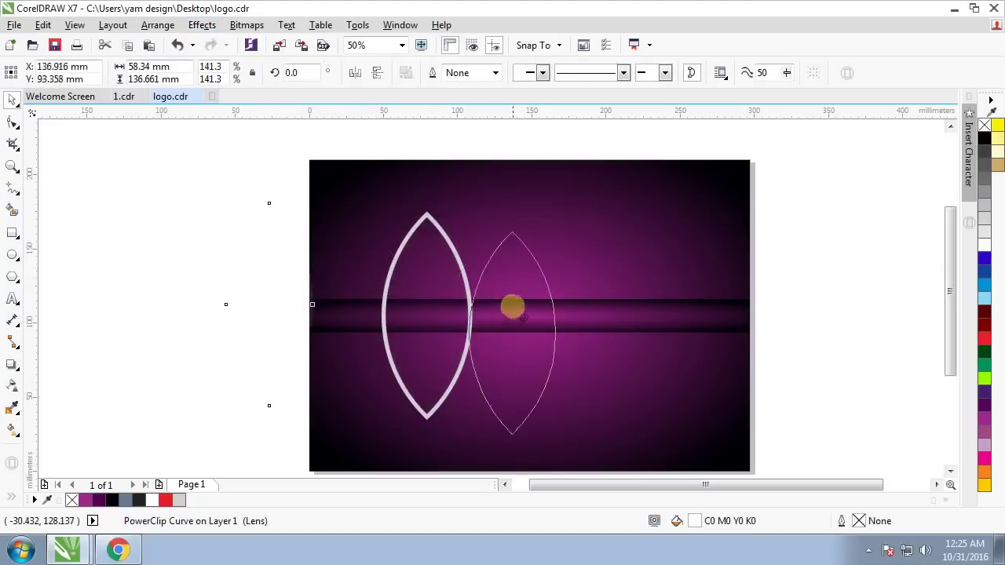
Align the clipped highlight vertically with the lens rim, then reselect the rim
drag(442, 298, 584, 298)
scroll(581, 314, up, 1)
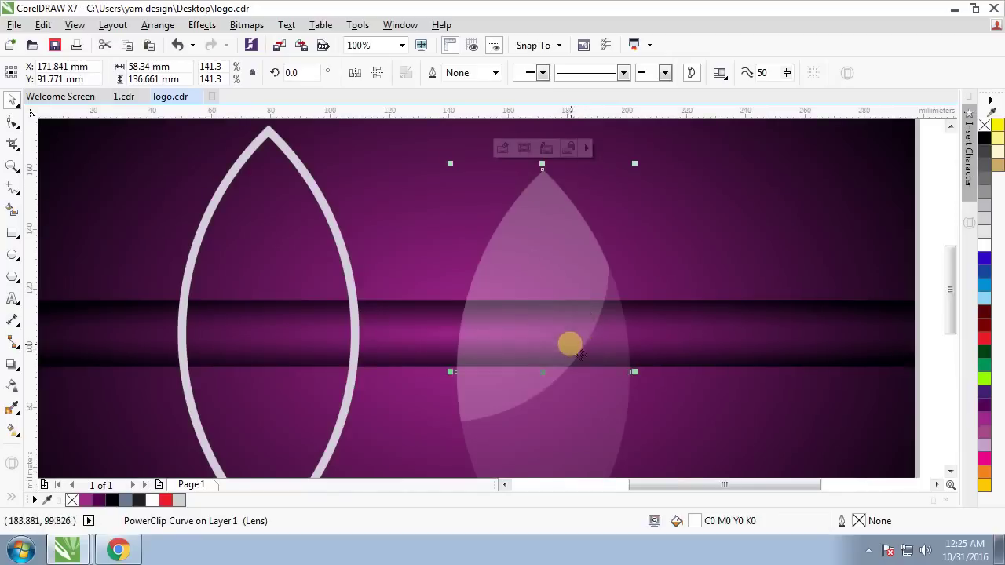
drag(568, 343, 534, 300)
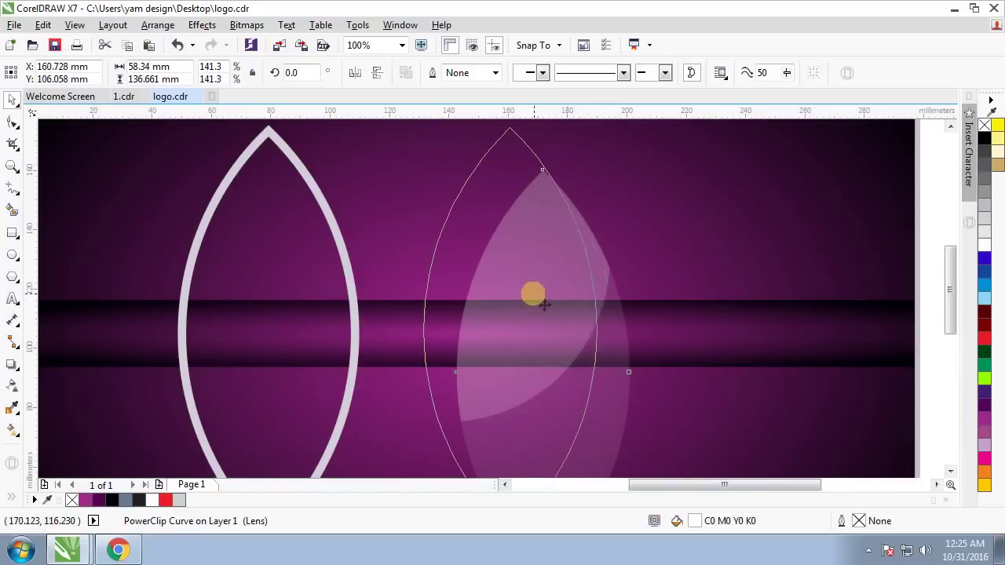
shift+click(355, 347)
key(e)
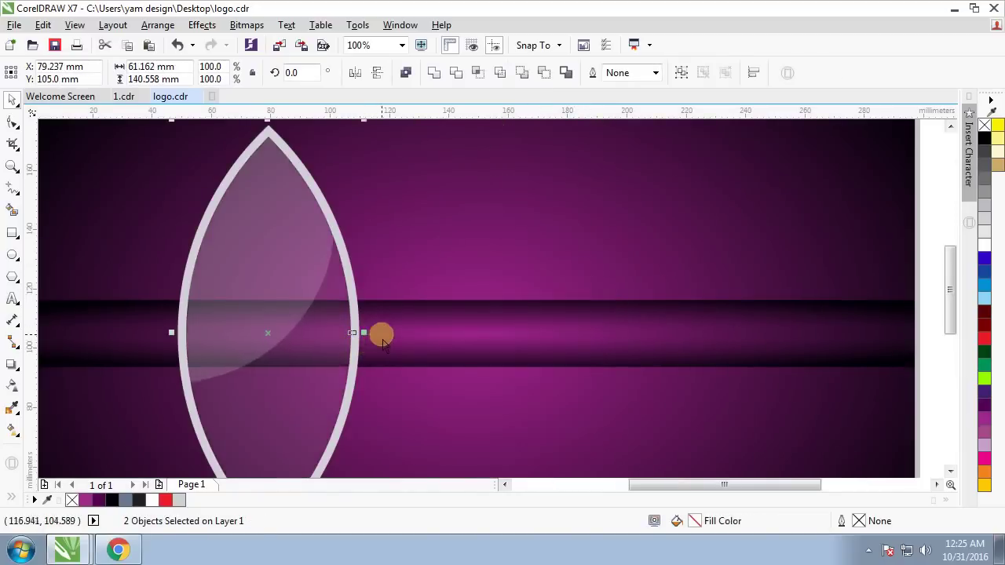
scroll(381, 337, down, 1)
key(Escape)
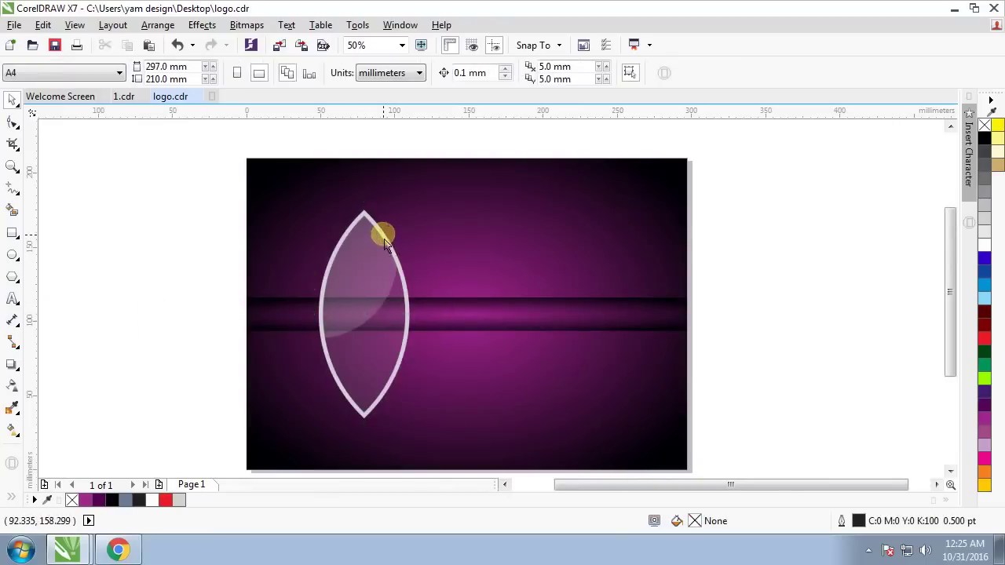
click(385, 242)
Give the lens rim an elliptical fountain fill running from its top point to bottom point
scroll(397, 246, up, 1)
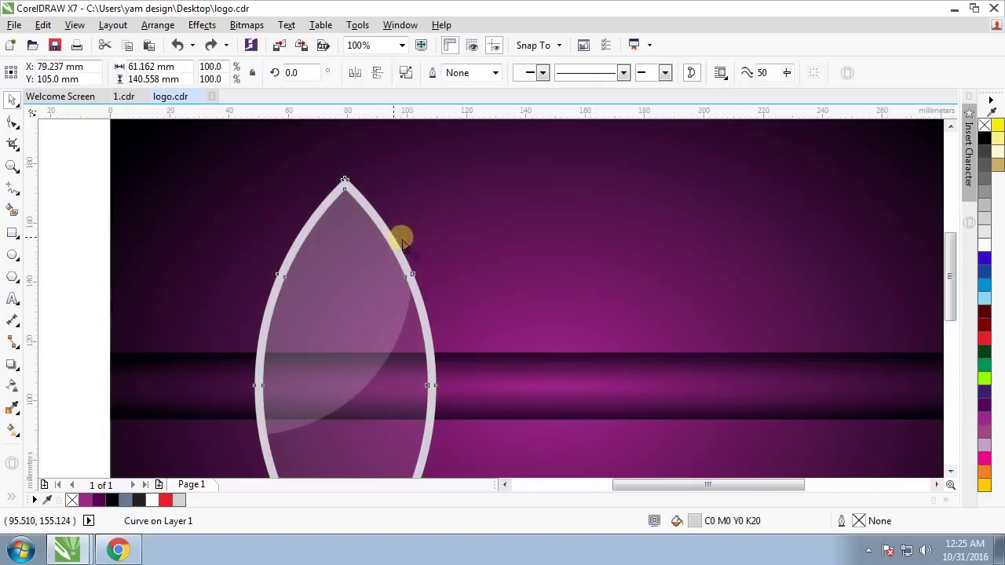
drag(401, 244, 390, 230)
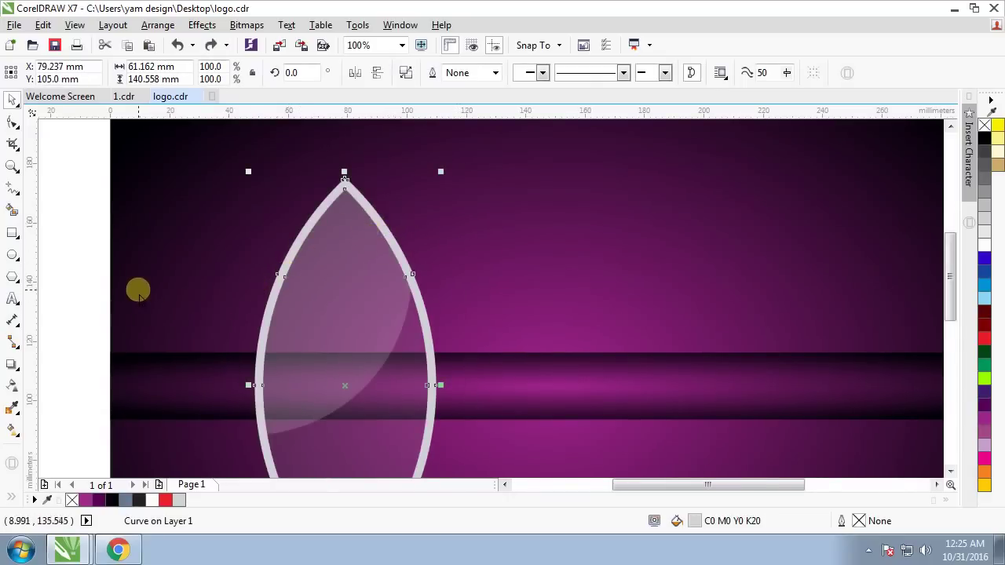
click(11, 432)
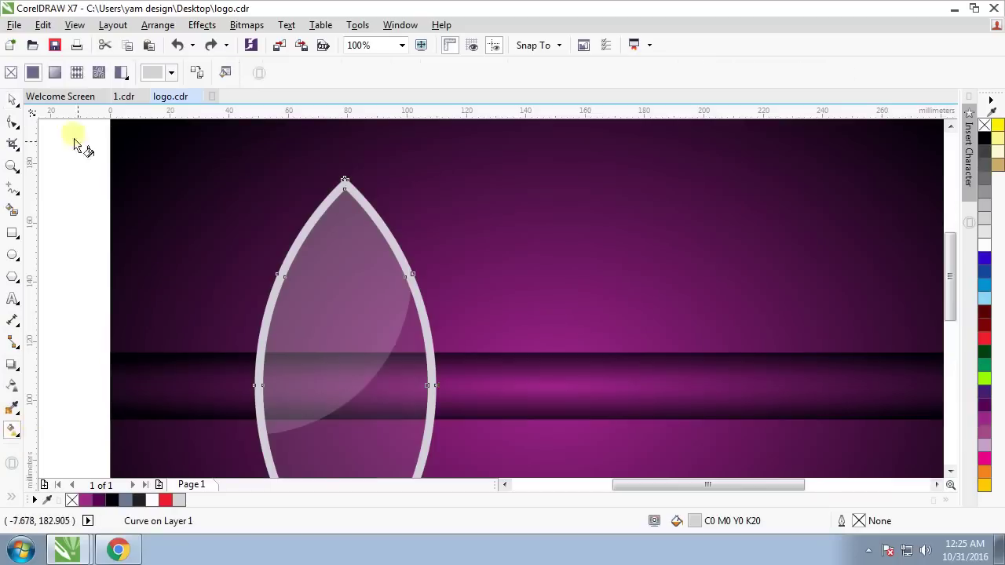
click(54, 72)
click(219, 73)
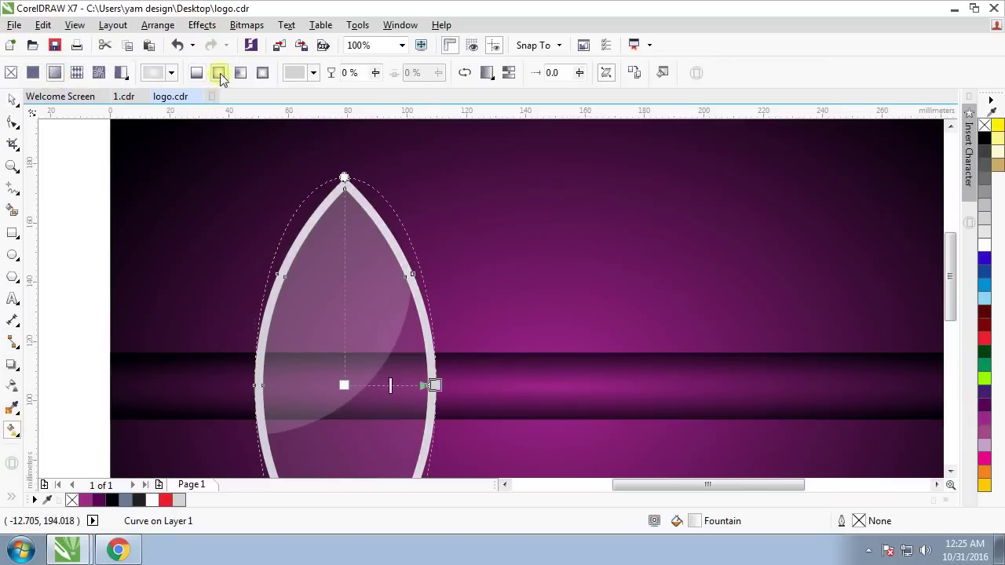
scroll(345, 202, down, 2)
drag(344, 294, 344, 189)
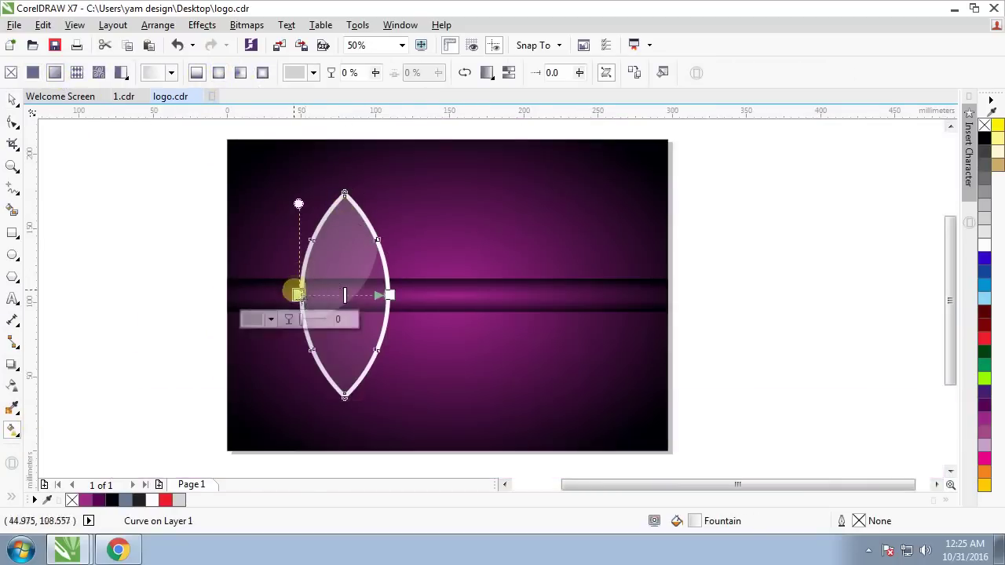
drag(389, 294, 344, 398)
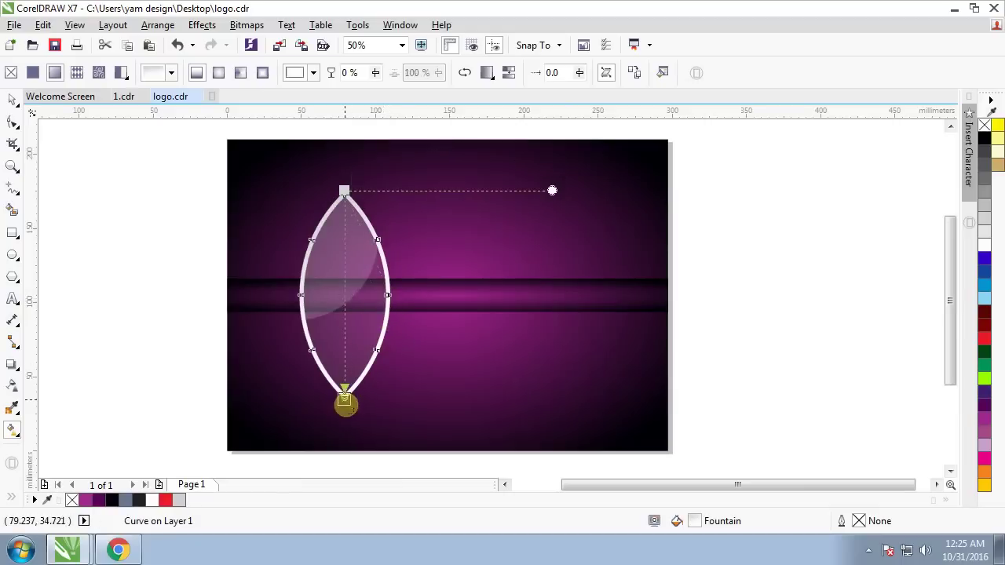
Colour the rim gradient light grey to black, add a stop at ~70%, and make the outline white
click(988, 151)
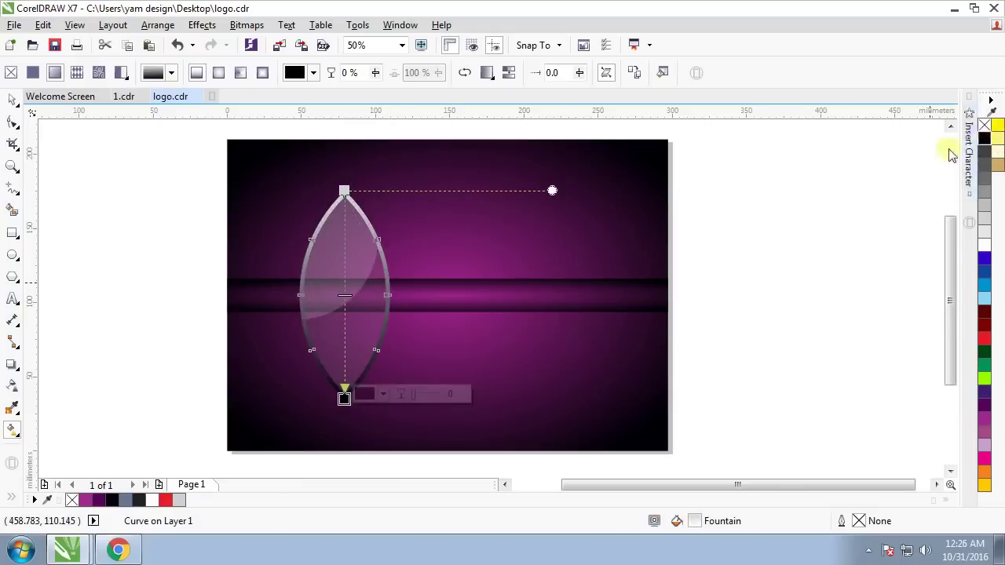
click(343, 190)
click(988, 214)
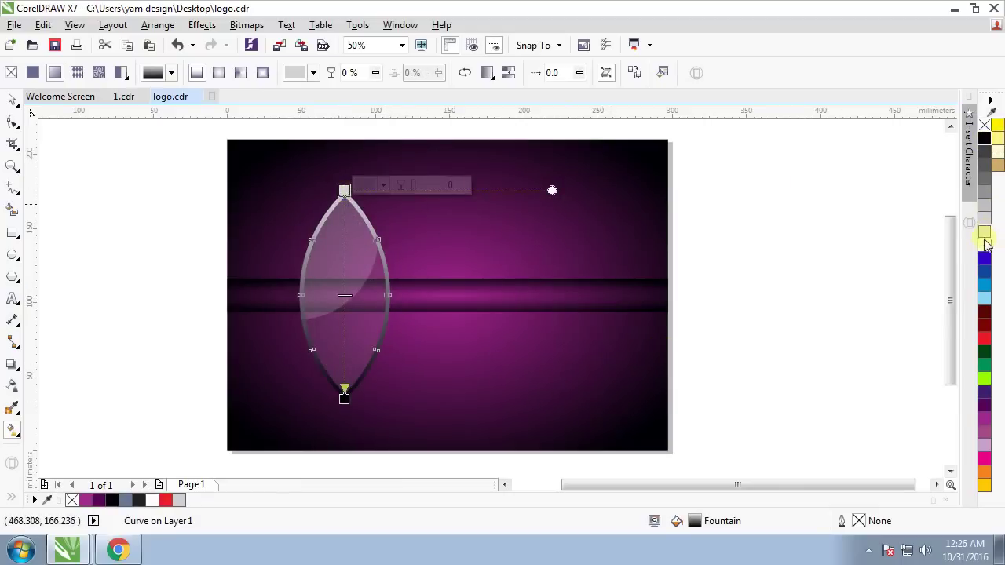
right_click(984, 140)
double_click(344, 234)
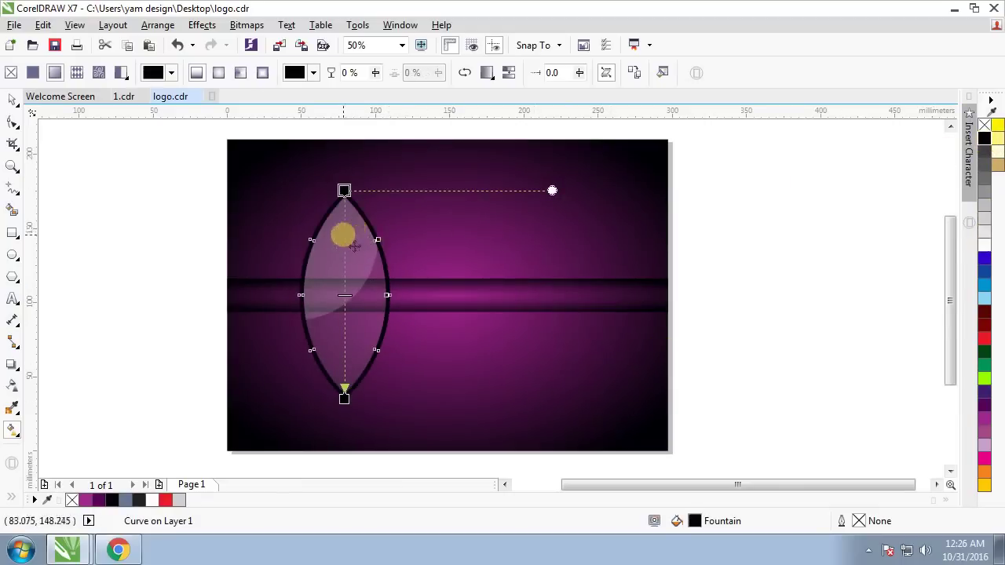
right_click(985, 242)
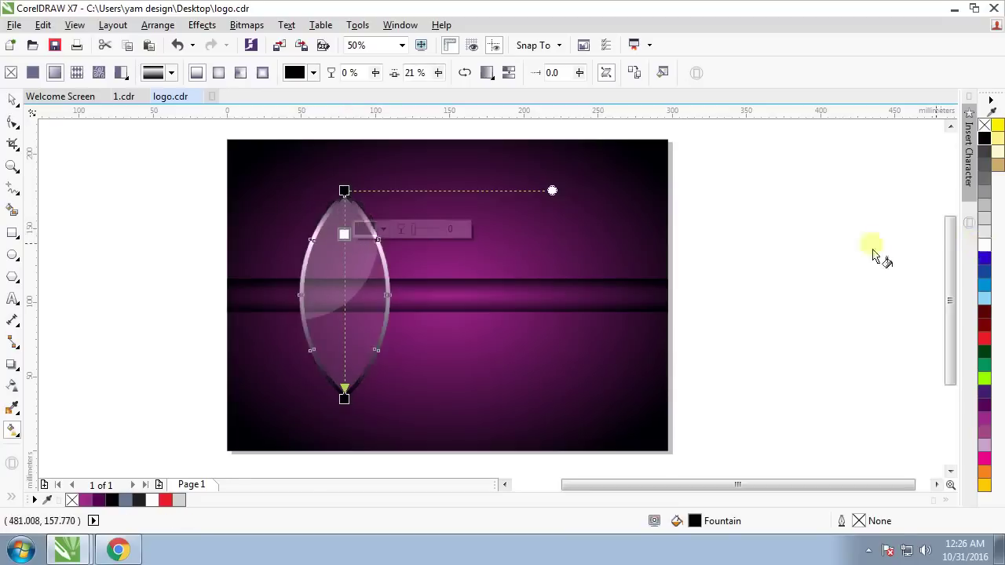
click(344, 295)
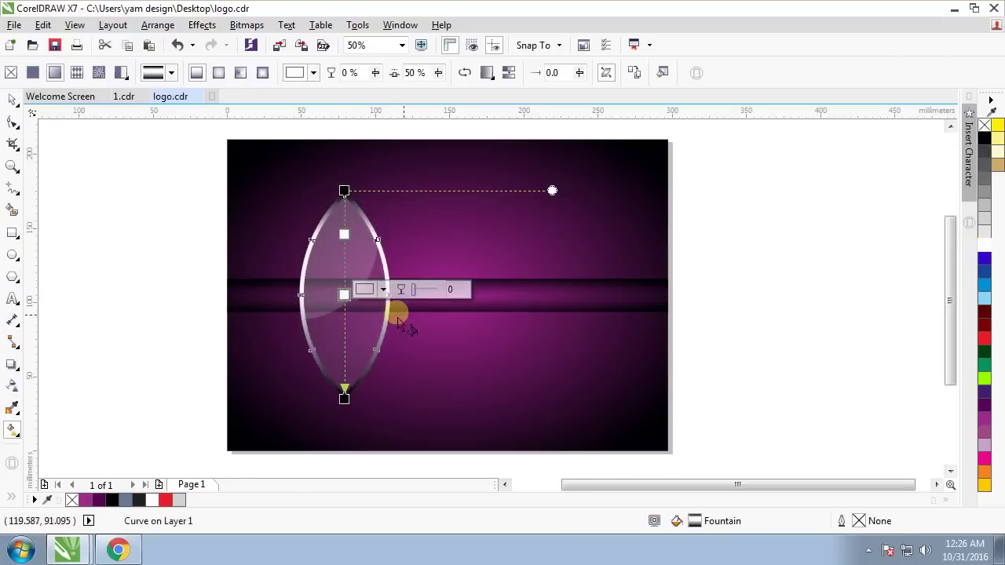
drag(343, 295, 343, 336)
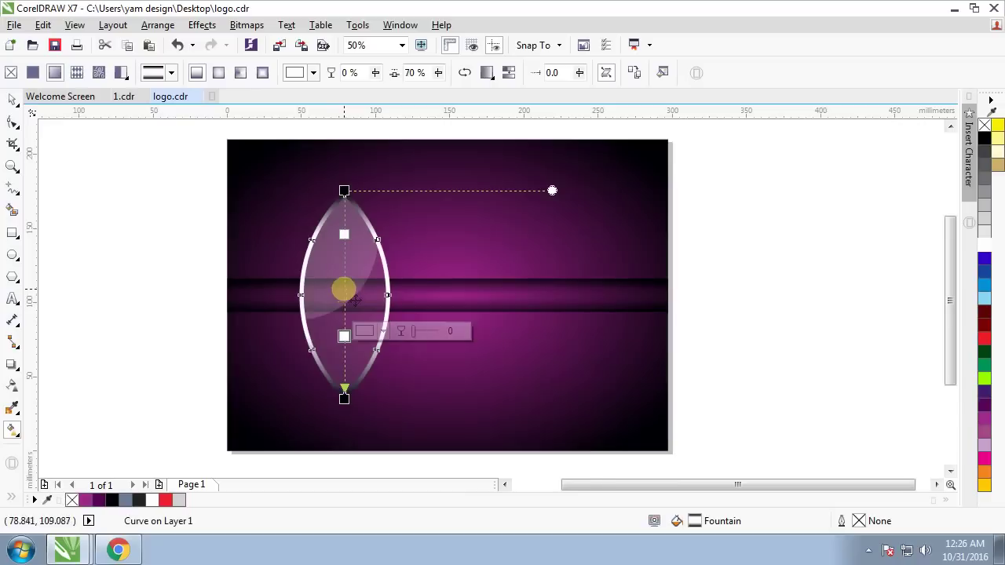
Add a dark grey middle stop and extend the gradient's top and bottom ends
double_click(343, 287)
click(995, 179)
click(350, 190)
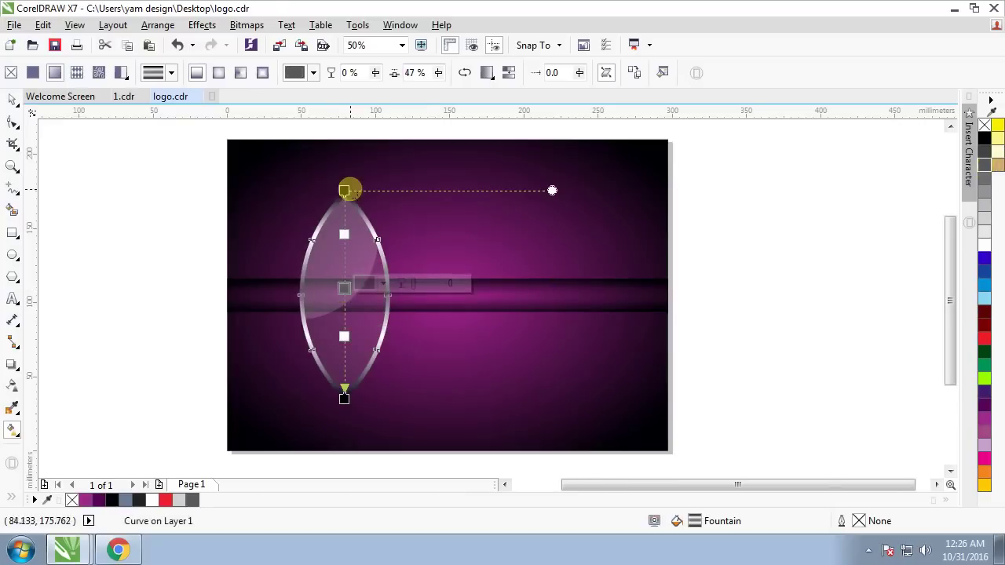
drag(344, 190, 344, 178)
click(344, 400)
mouse_move(344, 402)
mouse_down()
mouse_move(344, 427)
mouse_move(340, 417)
mouse_up()
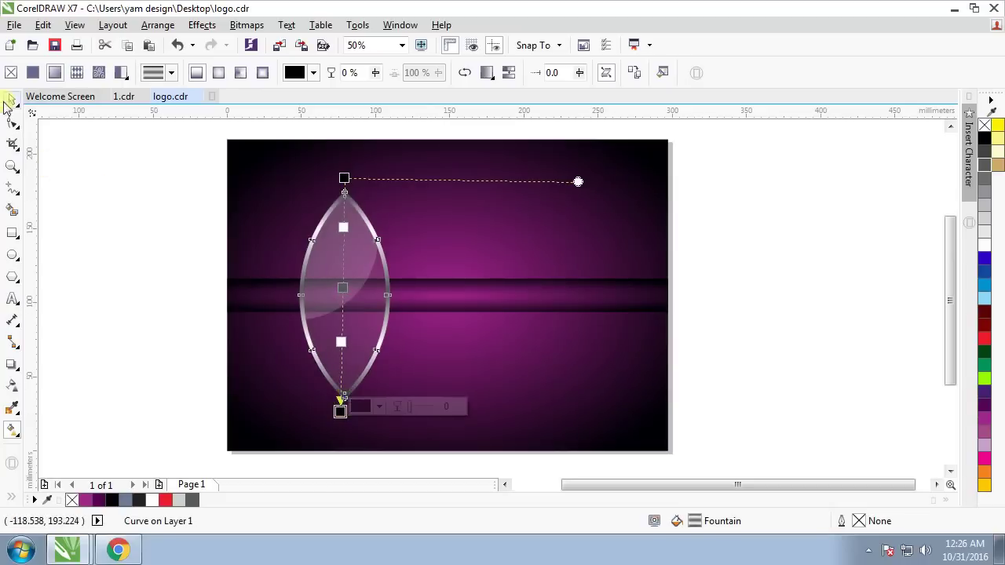
click(12, 99)
Marquee-select the lens rim and its highlight and group them with Ctrl+G
click(98, 282)
scroll(348, 294, up, 1)
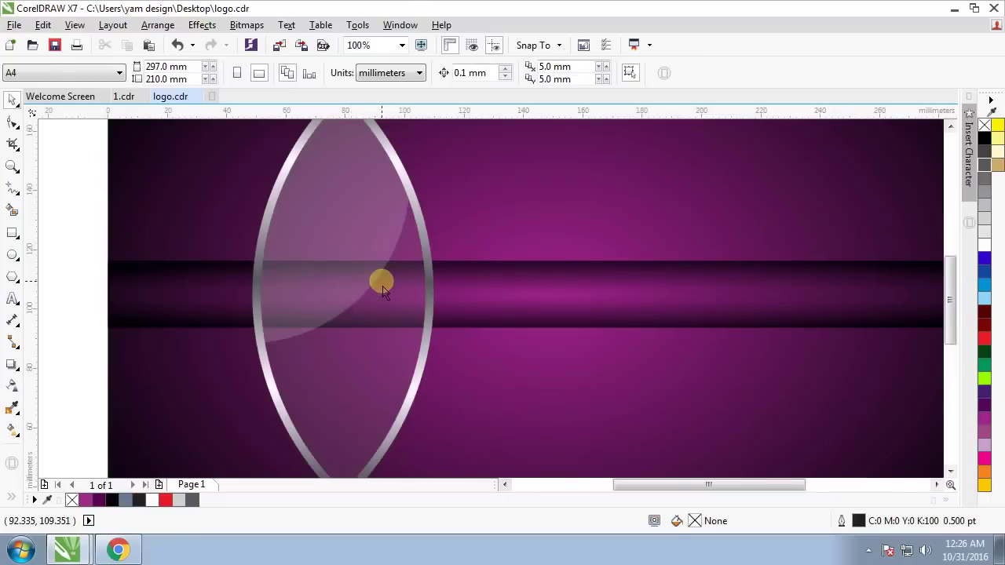
scroll(381, 280, down, 1)
drag(183, 157, 440, 416)
key(ctrl+g)
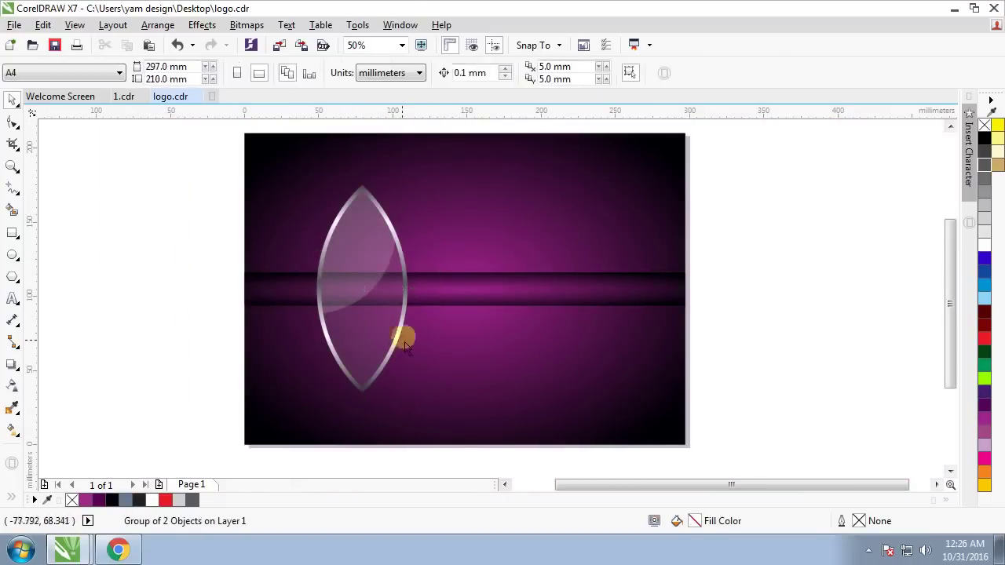
Select the lens group alone, zoom in to inspect it, then return to full-page view
shift+click(458, 280)
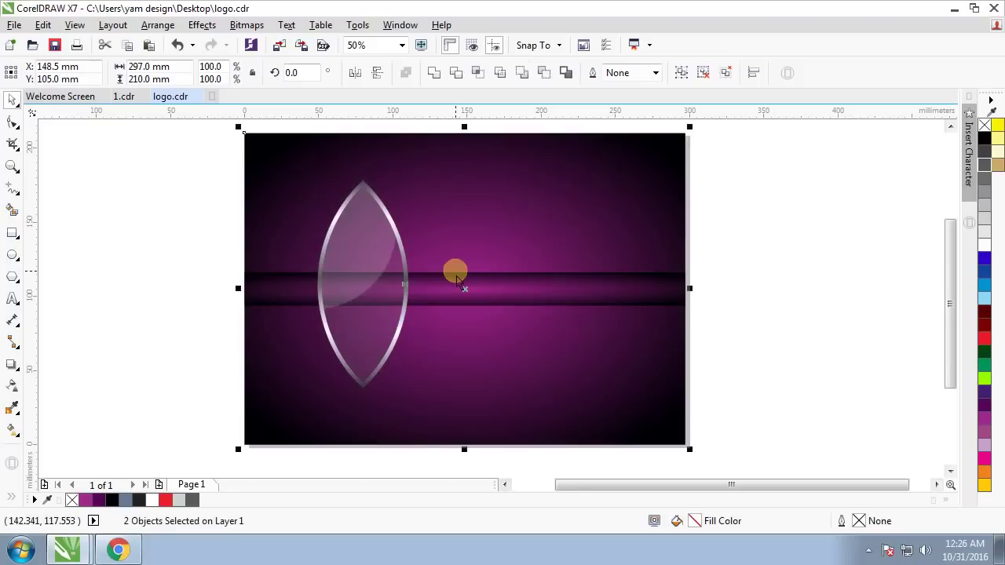
click(359, 314)
click(373, 284)
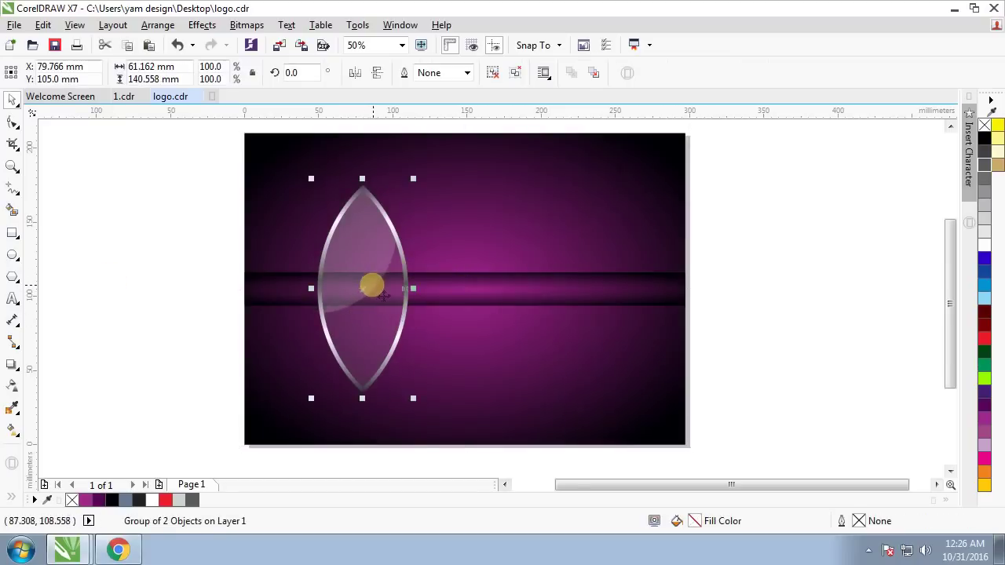
key(z)
drag(306, 180, 434, 397)
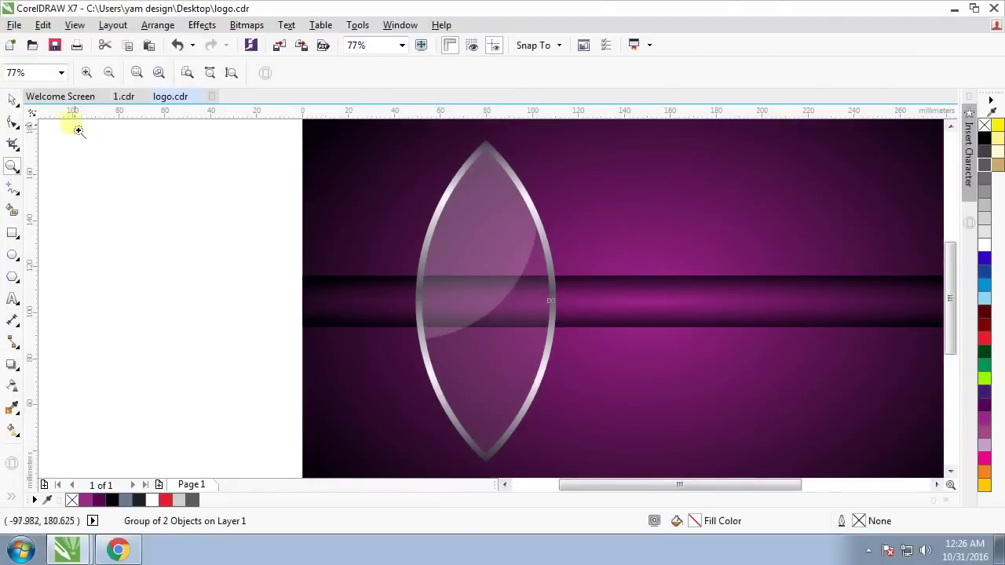
click(12, 100)
key(F3)
click(440, 241)
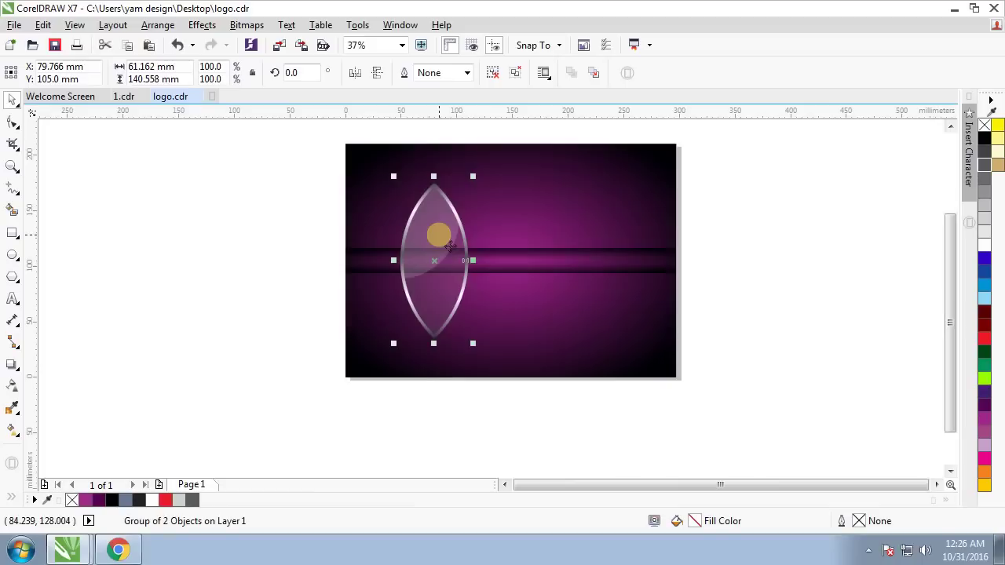
Test-drag a duplicate of the lens group to the right, then undo and delete it
click(216, 285)
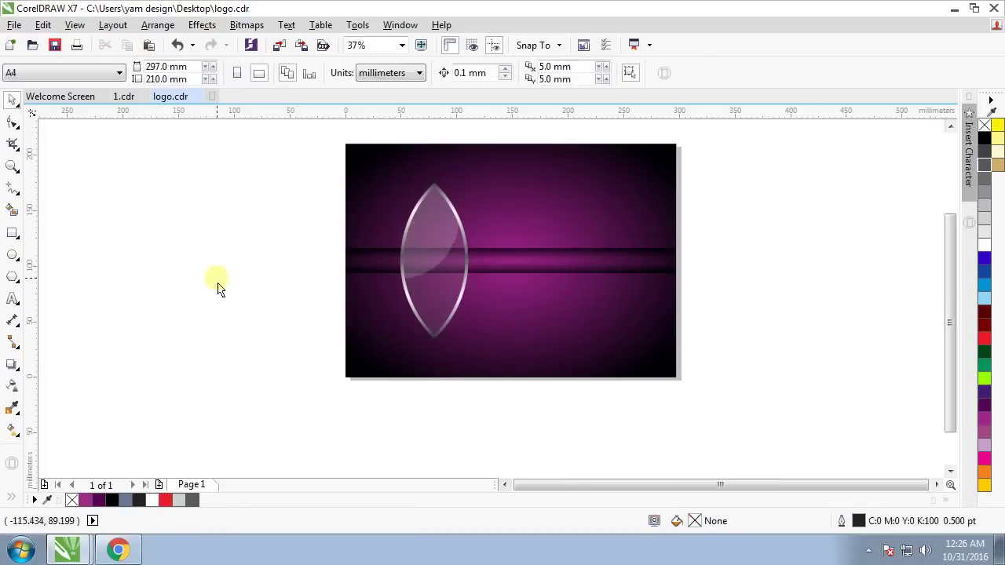
click(438, 267)
drag(436, 265, 531, 263)
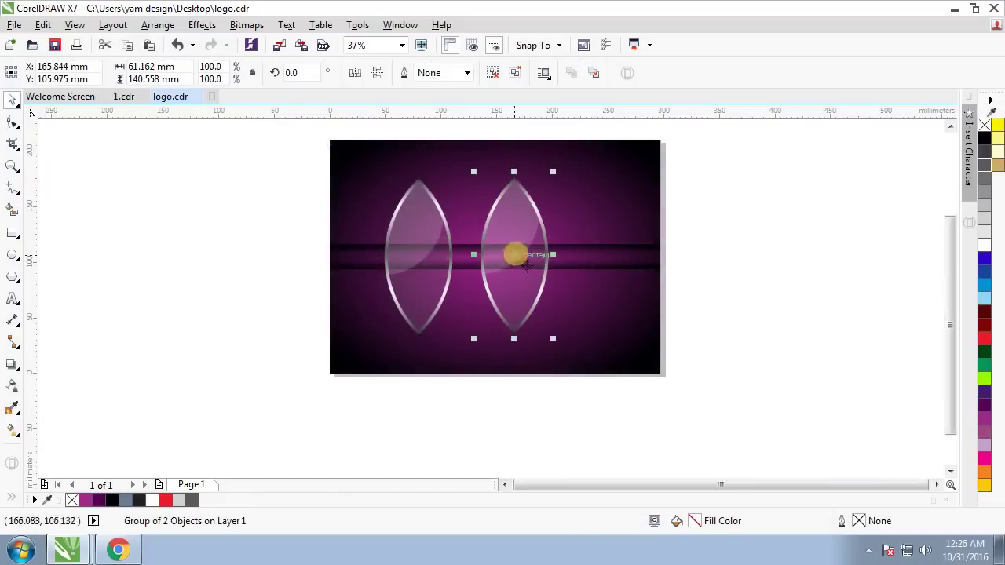
drag(516, 254, 248, 297)
key(ctrl+z)
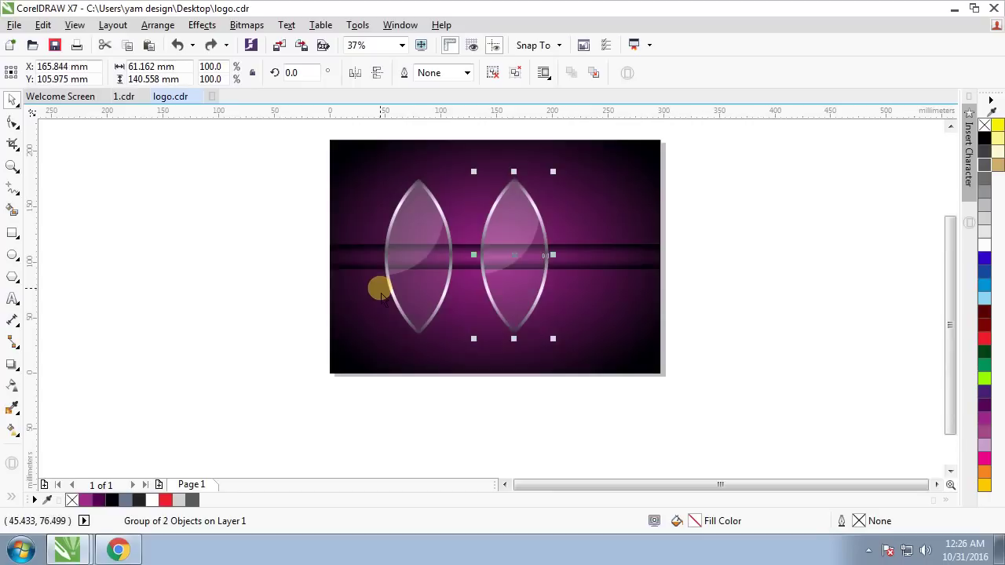
key(Delete)
click(415, 285)
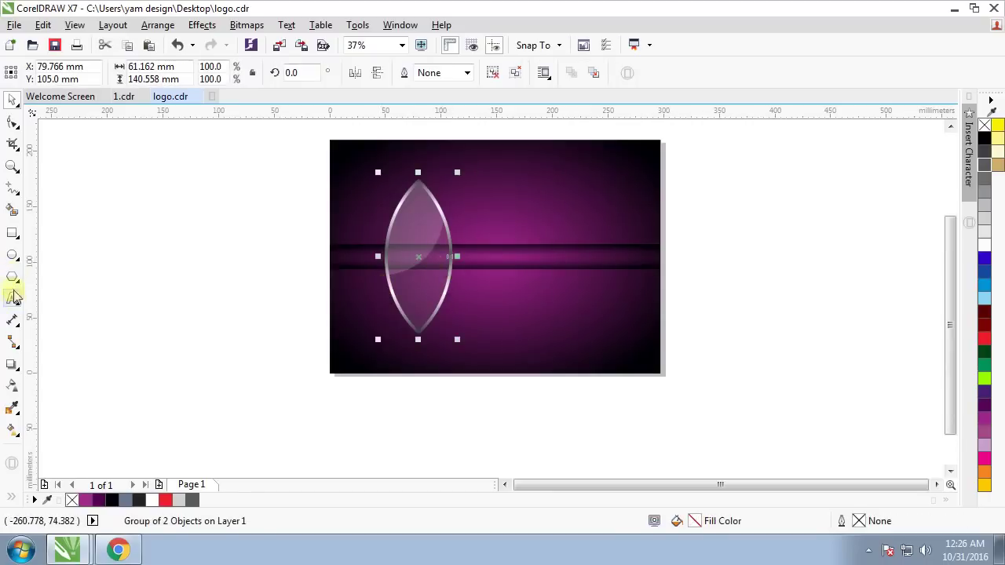
click(12, 258)
scroll(430, 343, up, 2)
click(354, 339)
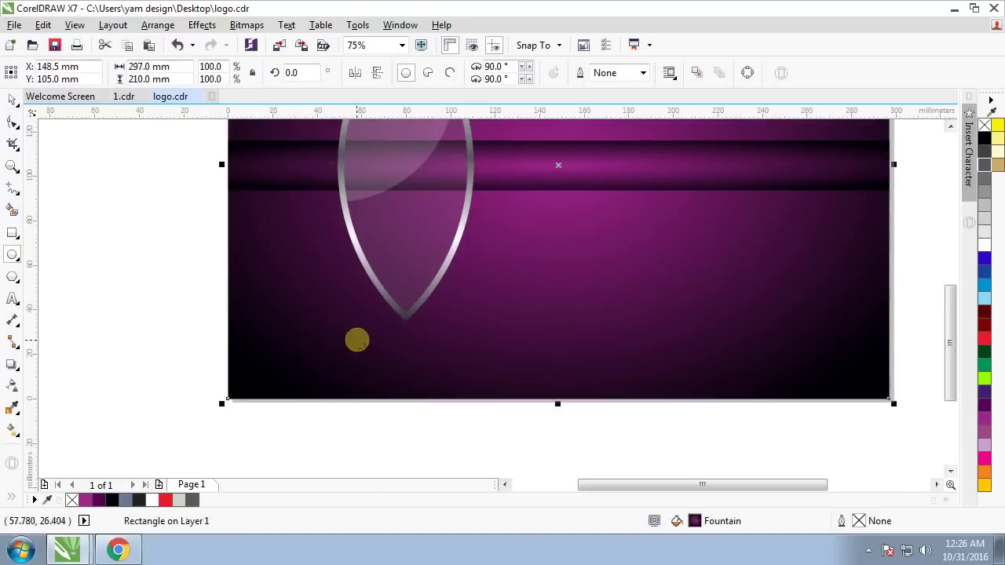
drag(354, 339, 482, 339)
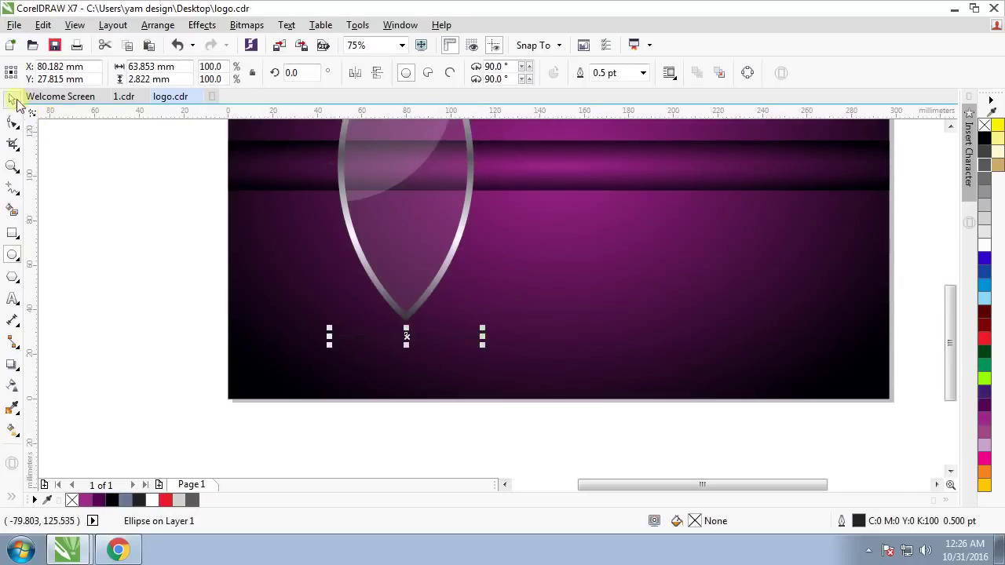
click(18, 103)
click(983, 138)
click(319, 355)
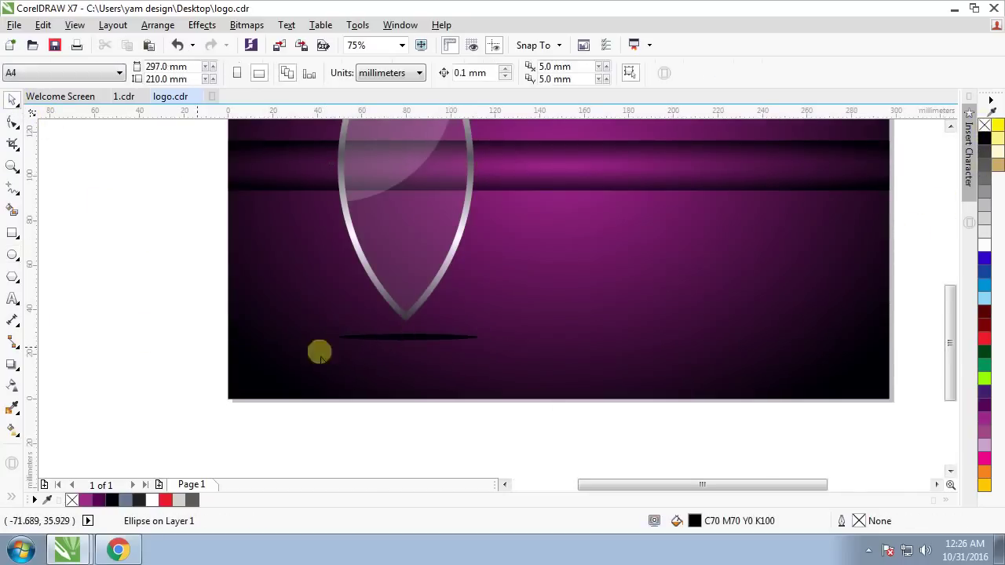
scroll(319, 355, down, 2)
click(414, 336)
key(Escape)
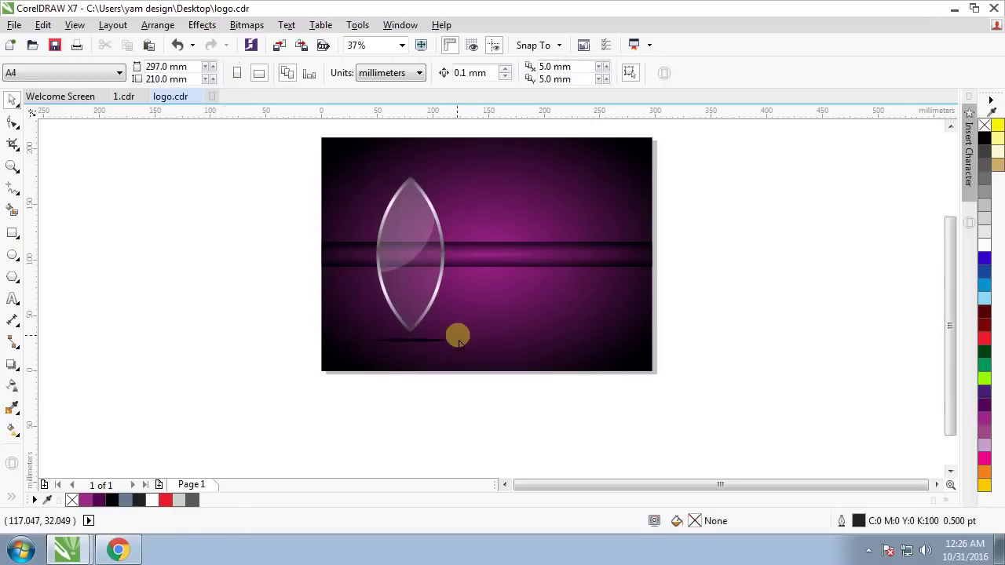
click(405, 297)
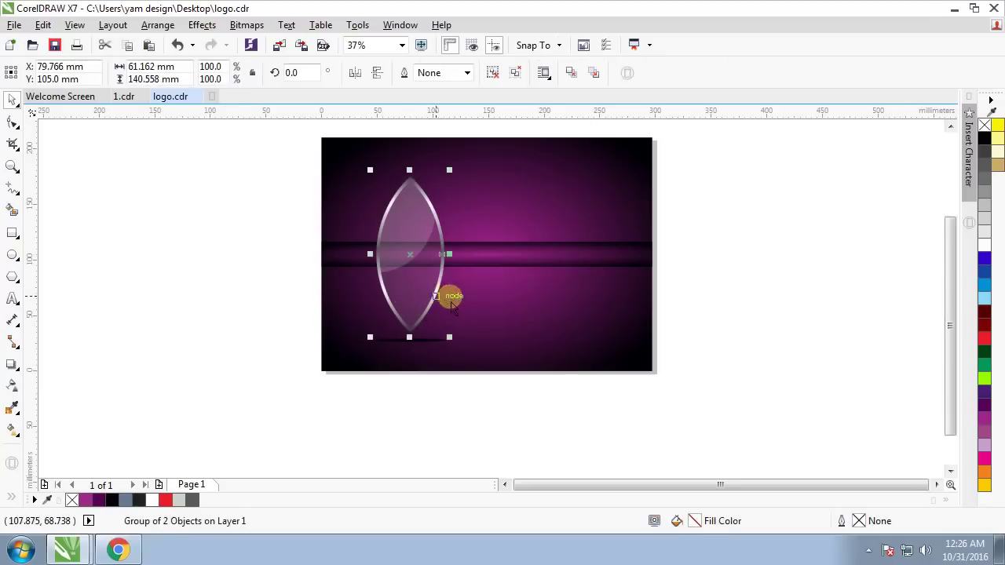
scroll(444, 267, up, 2)
scroll(455, 269, up, 2)
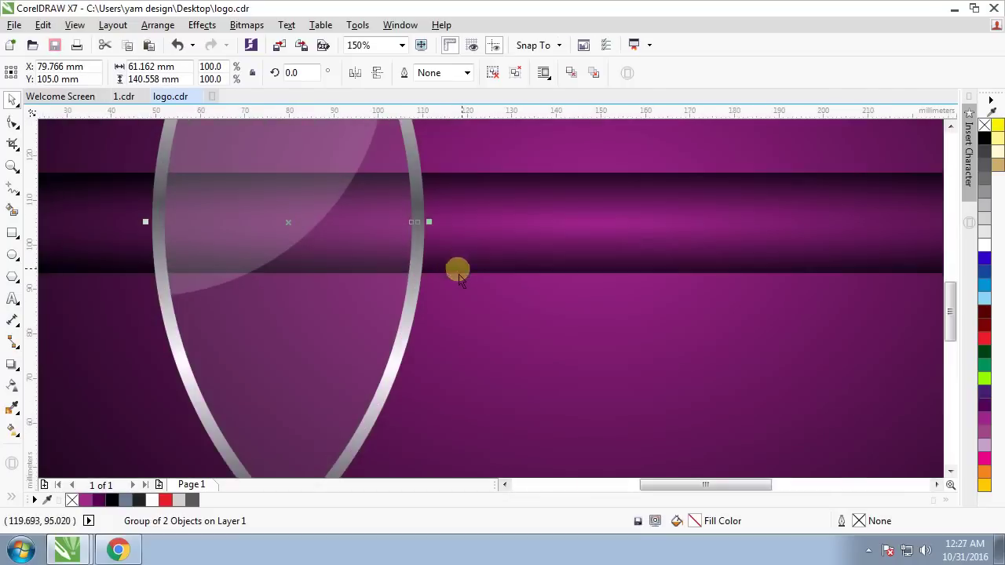
scroll(455, 270, down, 4)
click(12, 298)
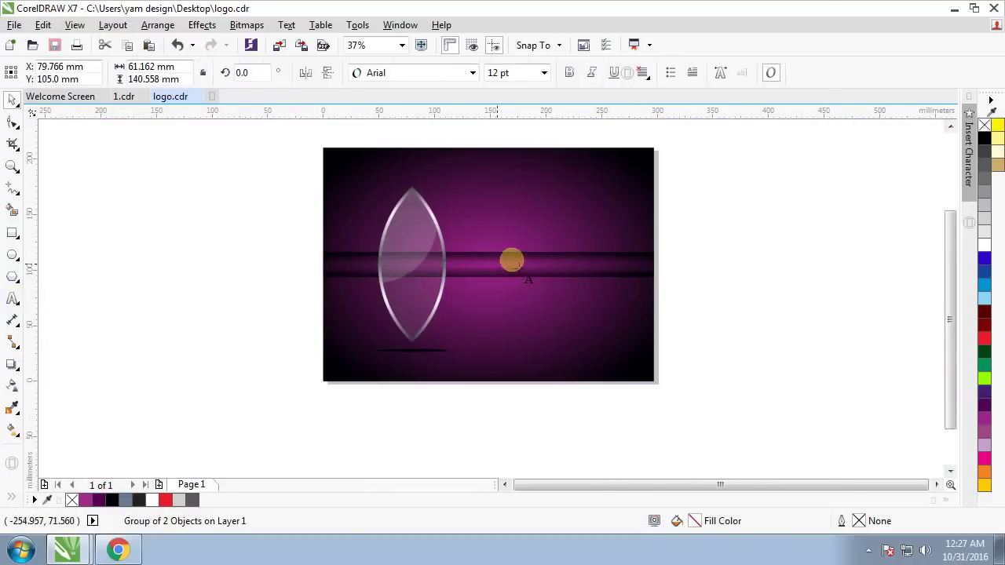
Type 'logo' on the band right of the lens and change it to uppercase LOGO
click(511, 260)
scroll(511, 260, up, 1)
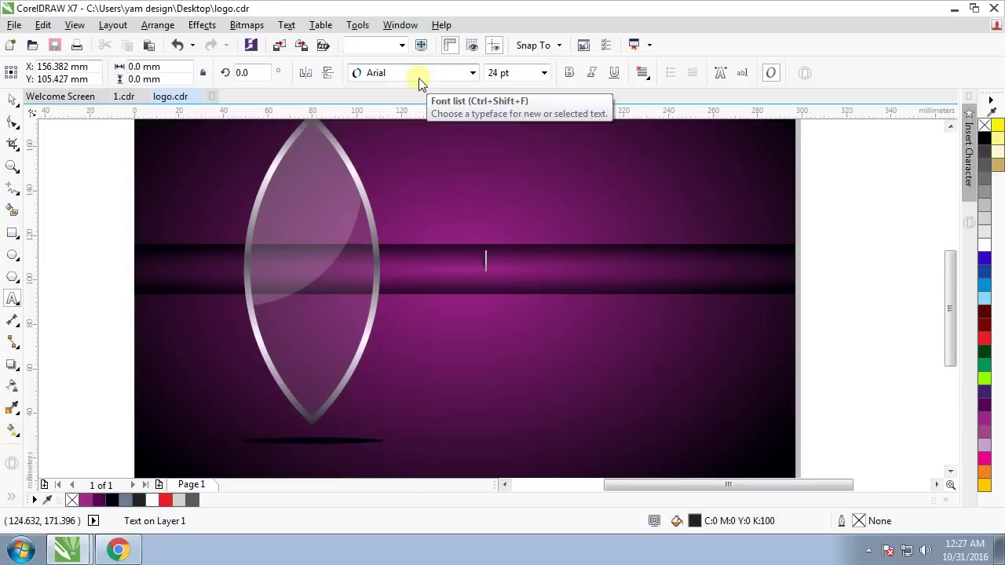
text(logo)
key(shift+F3)
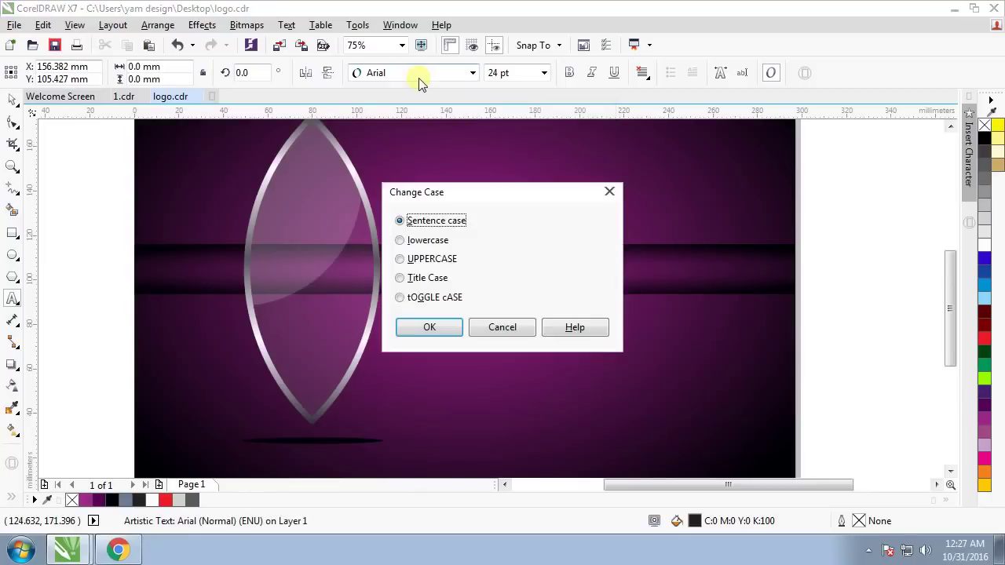
key(Return)
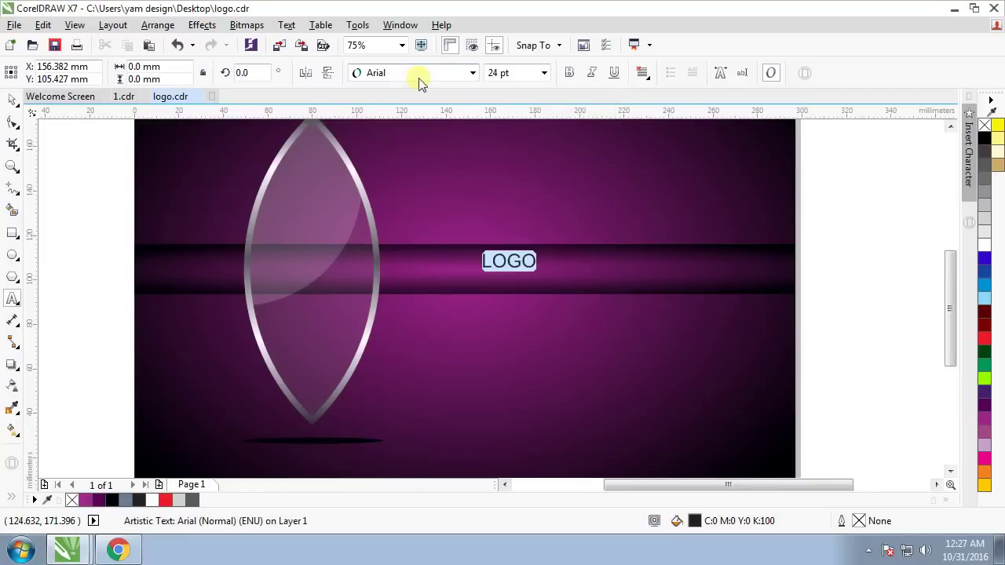
Enlarge the LOGO text and set its font to Impact
click(11, 99)
click(537, 268)
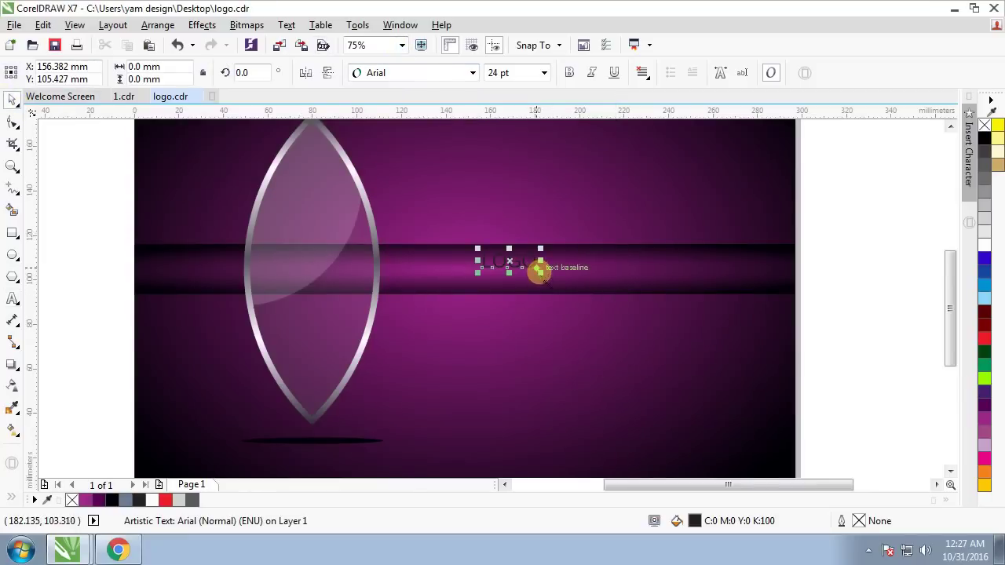
drag(541, 272, 680, 292)
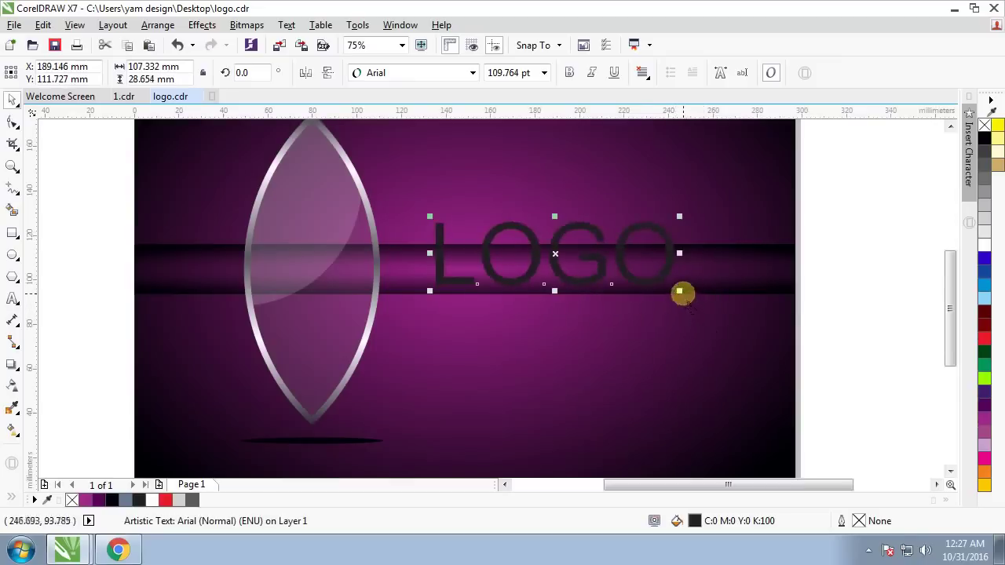
drag(681, 294, 761, 312)
click(446, 74)
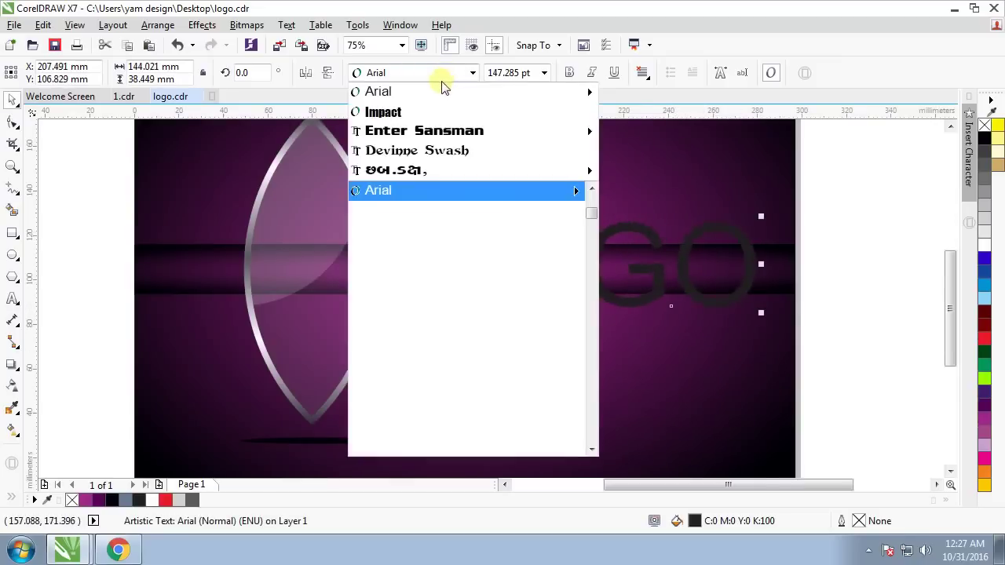
click(432, 108)
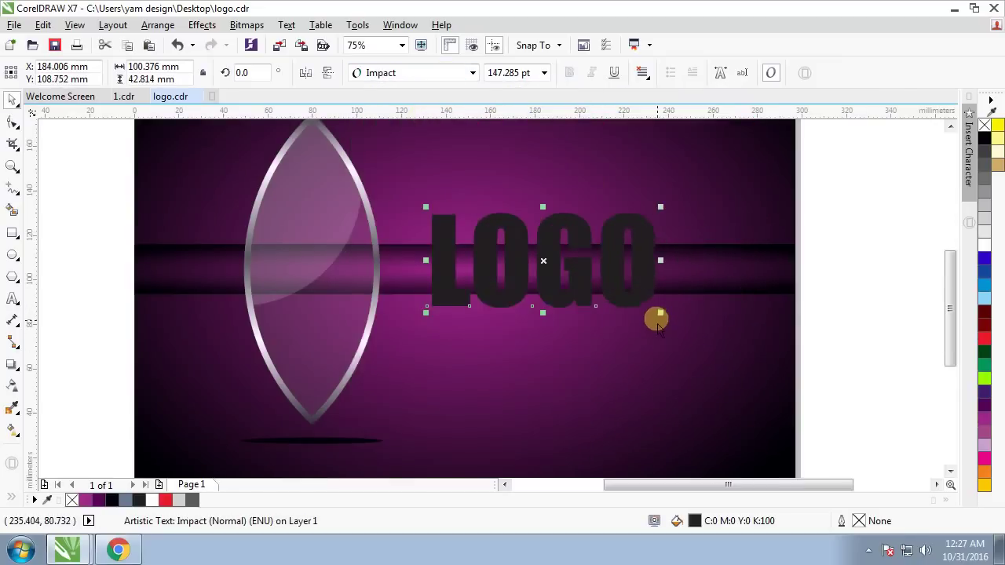
Scale the LOGO text up further and reselect it on its own
drag(660, 313, 760, 339)
shift+click(623, 202)
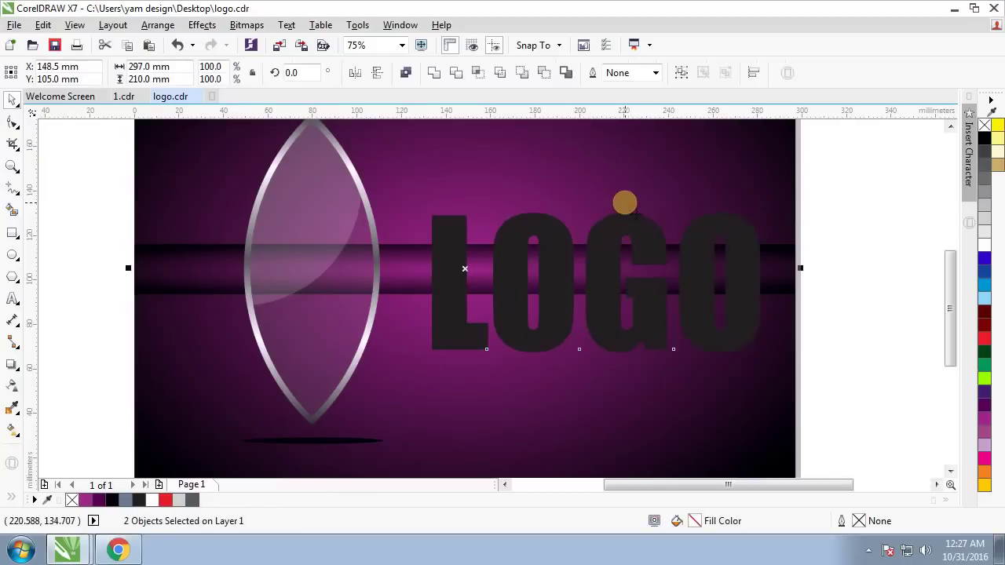
key(Escape)
scroll(542, 294, down, 2)
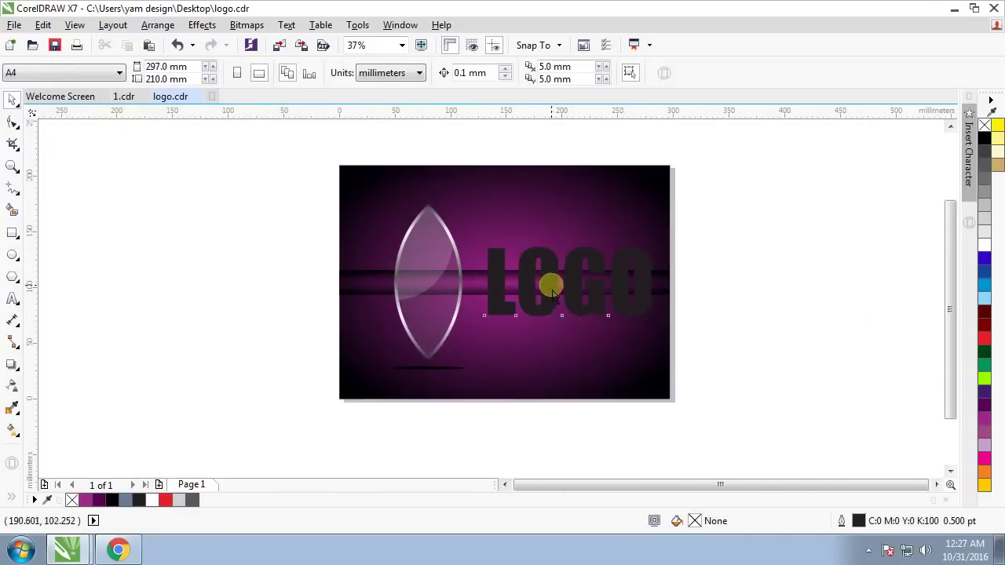
click(552, 292)
scroll(633, 293, up, 2)
Fill LOGO white, widen its letter spacing and shrink it slightly to fit the page
drag(659, 336, 636, 317)
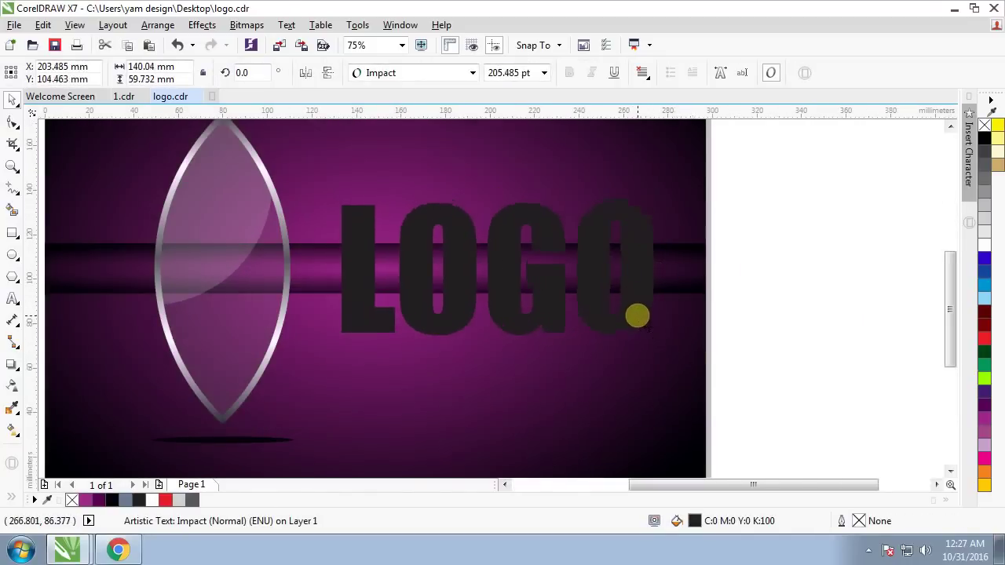
click(983, 246)
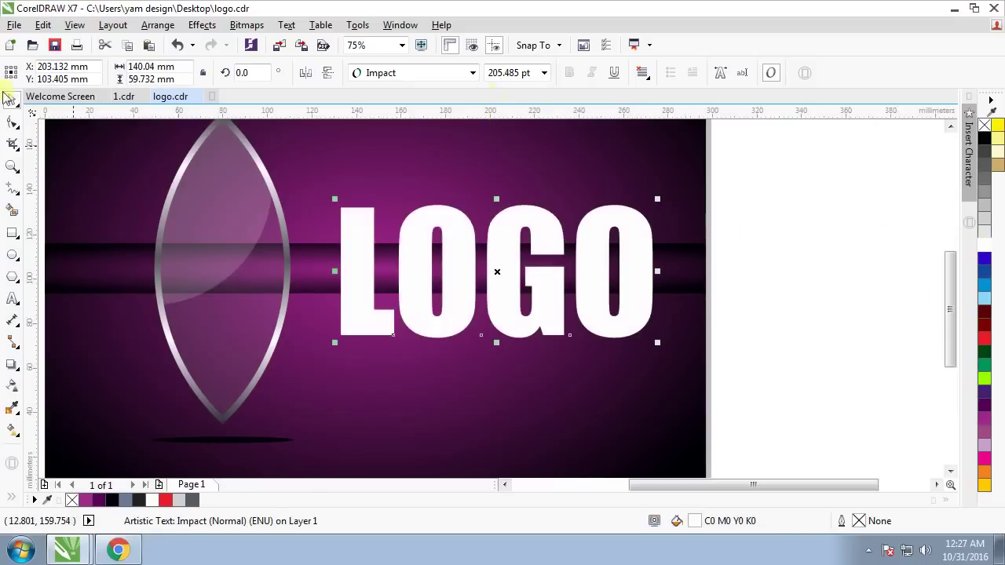
click(12, 125)
drag(657, 343, 704, 343)
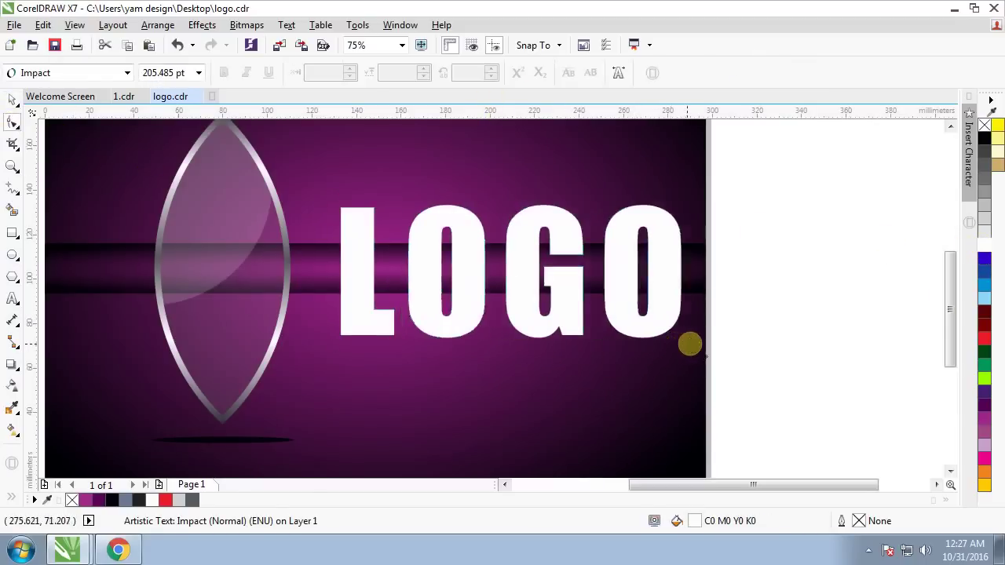
click(12, 99)
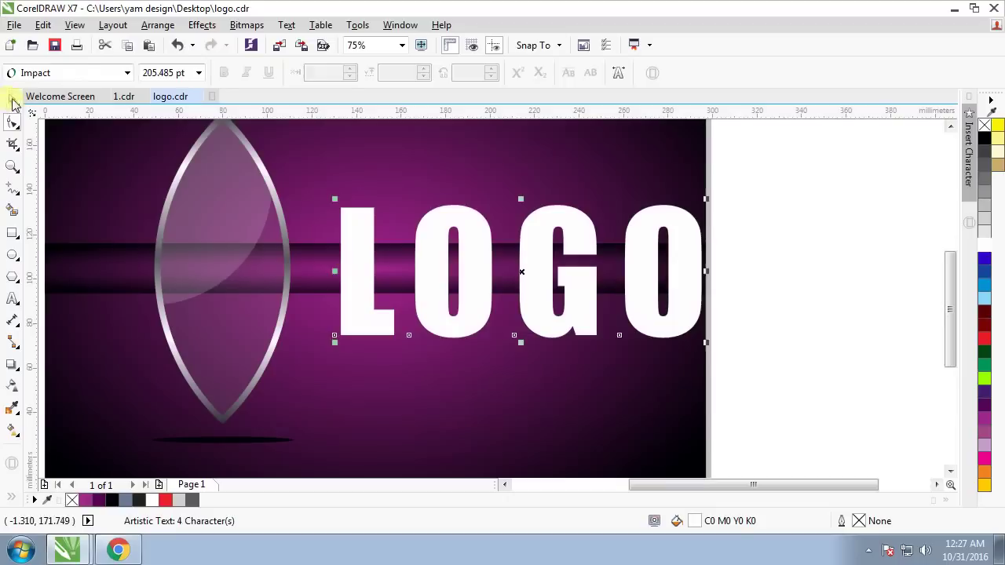
drag(706, 350, 671, 347)
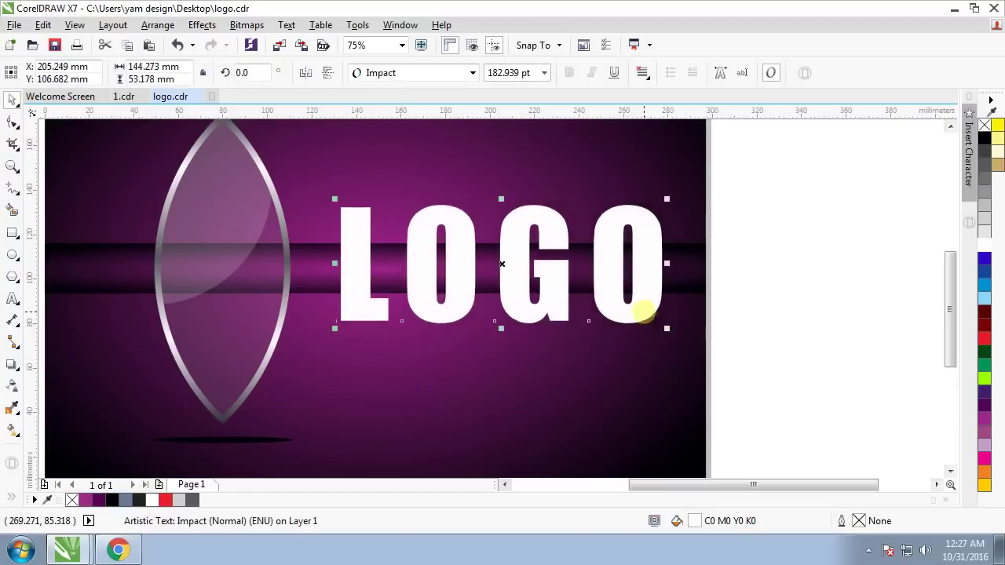
Check the layout in wireframe view, then centre LOGO vertically on the page with E
click(494, 197)
key(shift+F9)
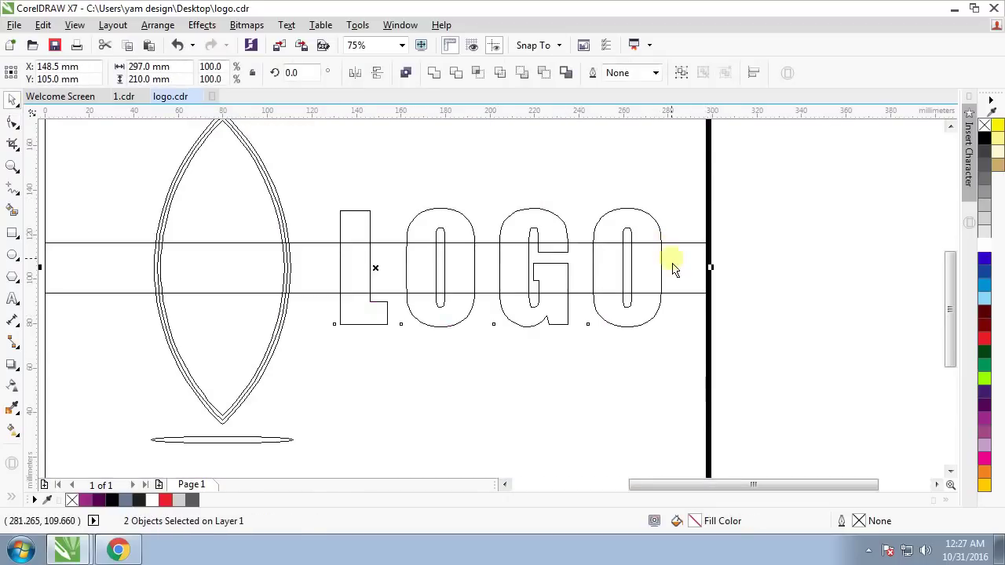
key(shift+F9)
click(668, 259)
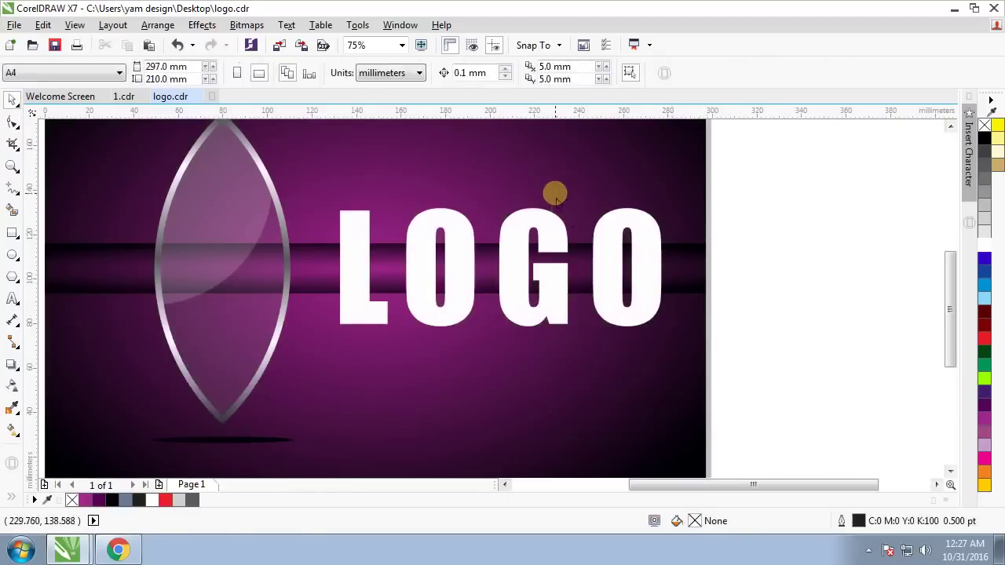
click(558, 234)
key(e)
click(789, 264)
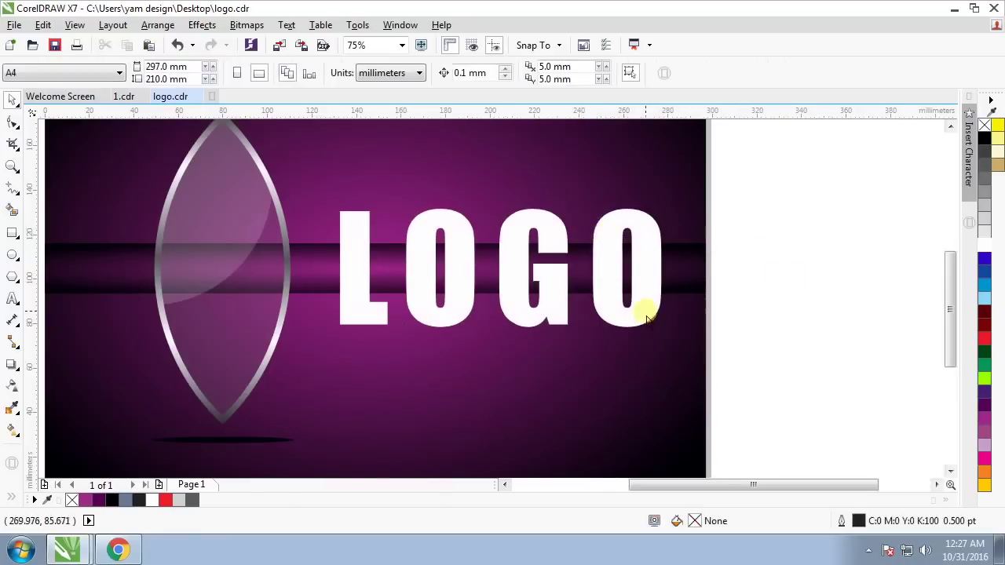
click(642, 312)
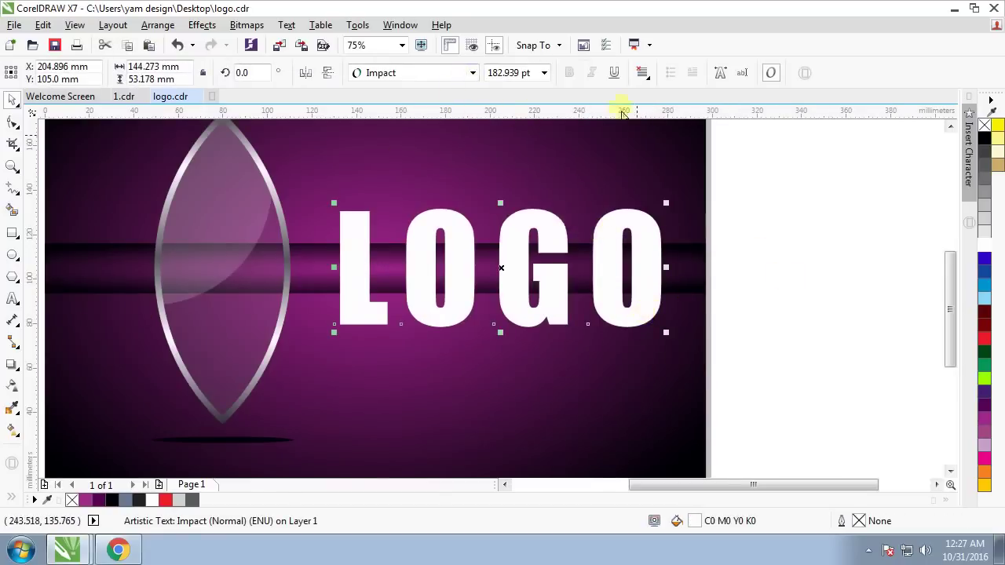
click(761, 283)
click(650, 287)
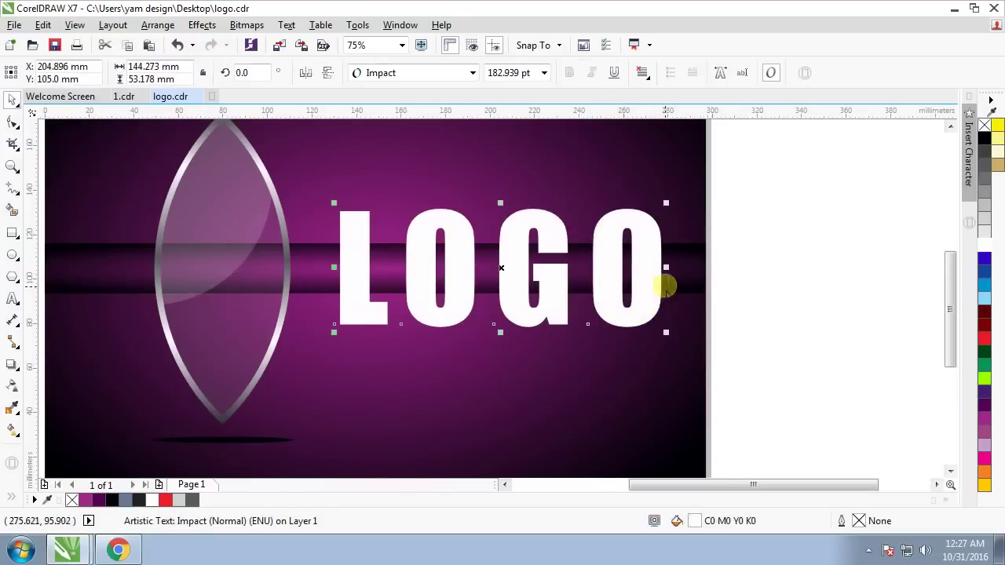
Give LOGO a 10 pt rounded-corner outline, then recolour the outline light grey
key(F12)
click(401, 172)
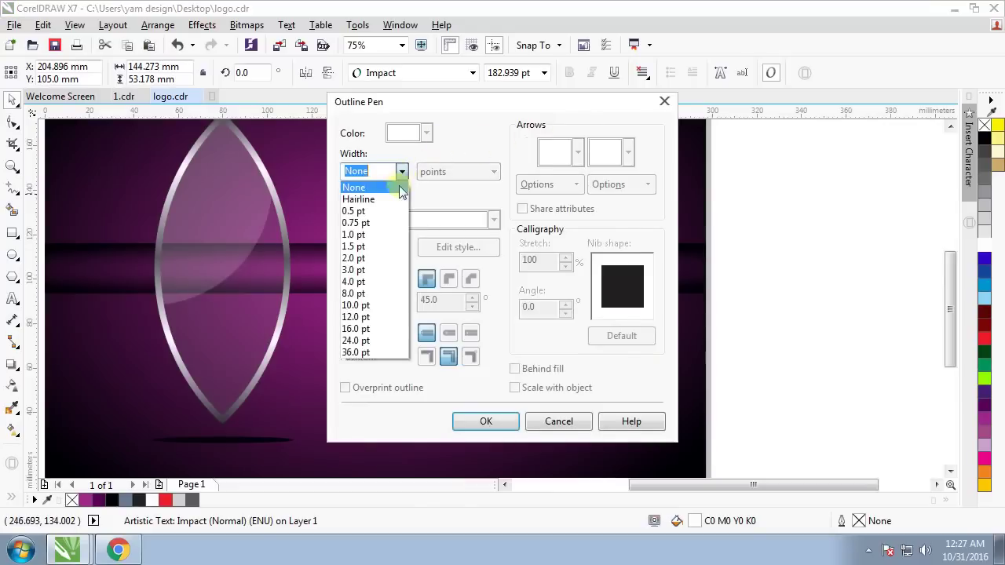
click(361, 305)
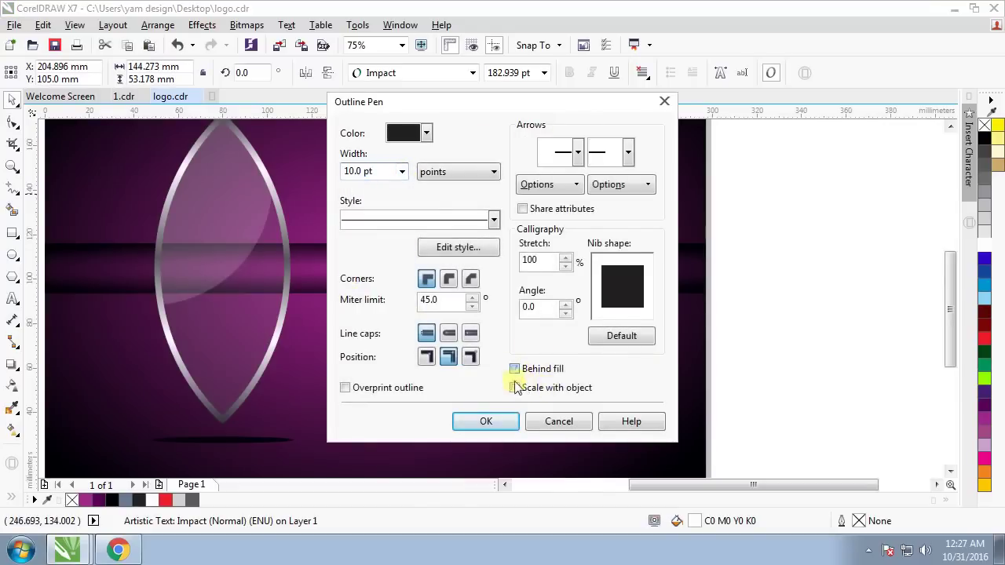
click(448, 279)
click(426, 133)
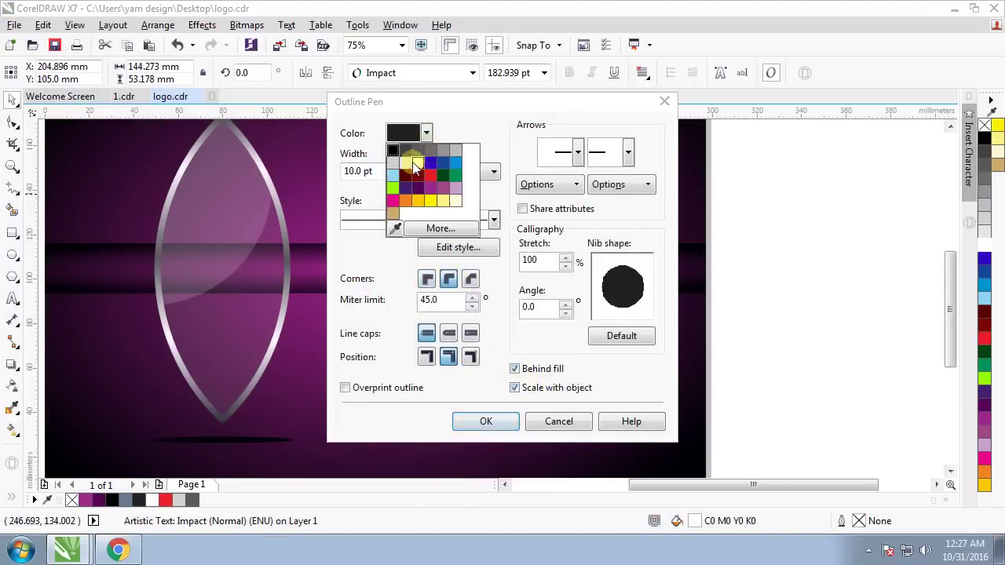
click(415, 163)
click(483, 423)
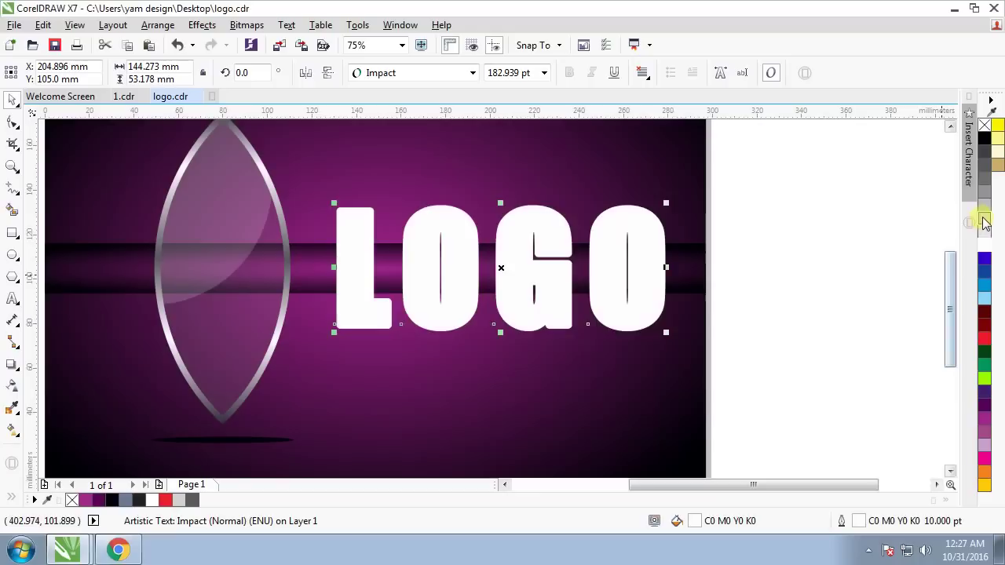
right_click(985, 224)
Zoom in and out to inspect the new LOGO outline, reselecting the text
scroll(648, 243, up, 1)
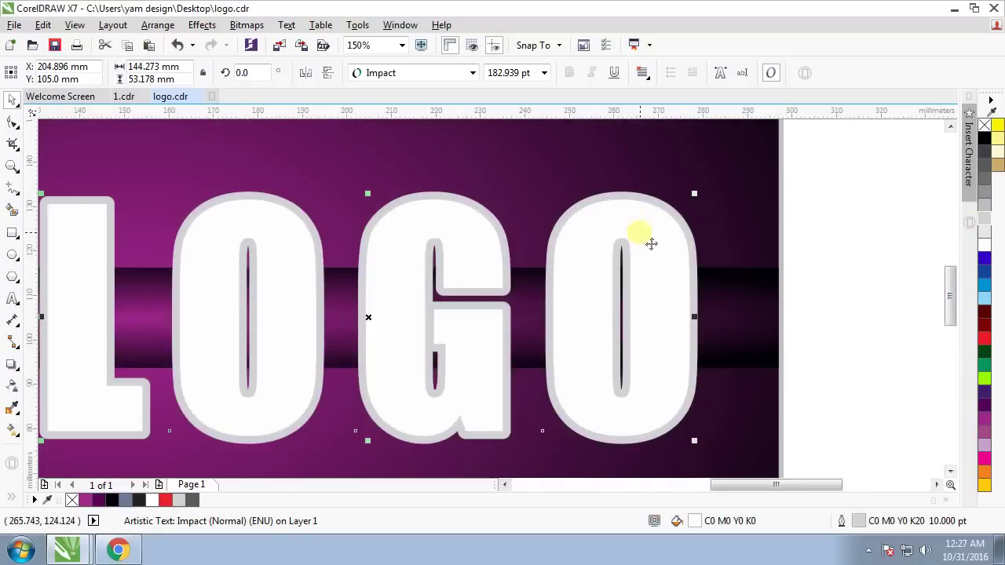
scroll(651, 243, down, 1)
scroll(553, 280, up, 1)
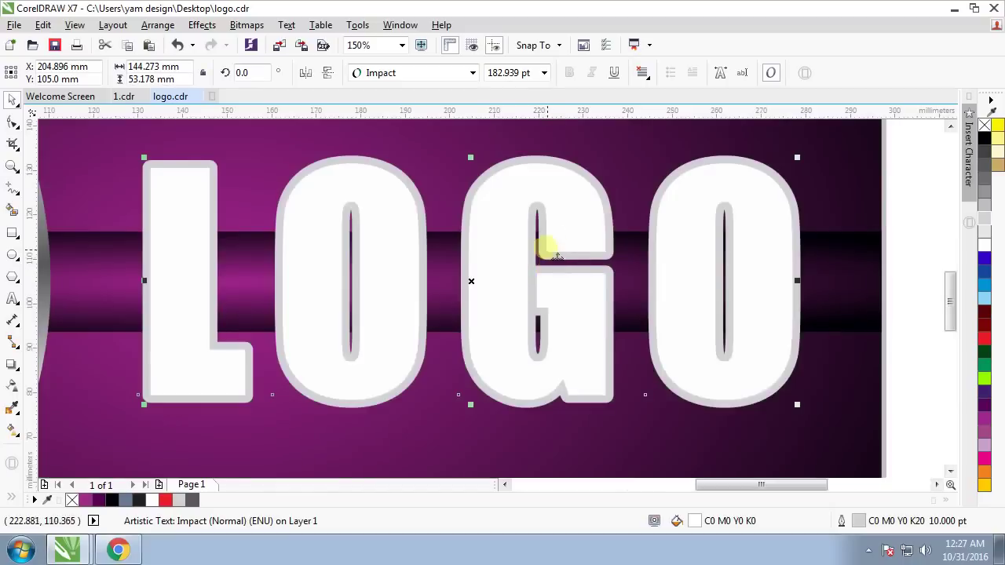
scroll(576, 254, down, 1)
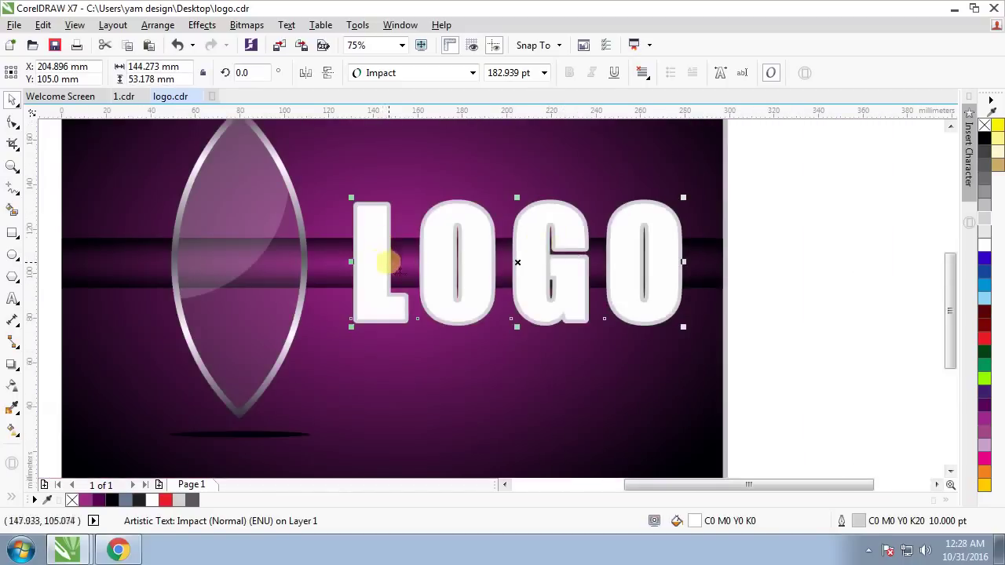
scroll(398, 242, up, 1)
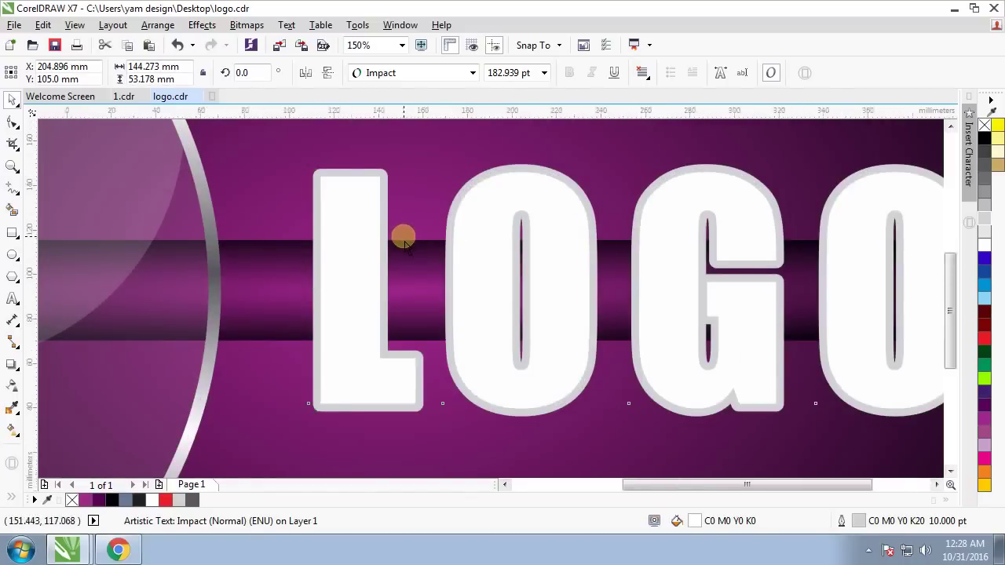
scroll(404, 235, down, 1)
click(782, 264)
click(684, 309)
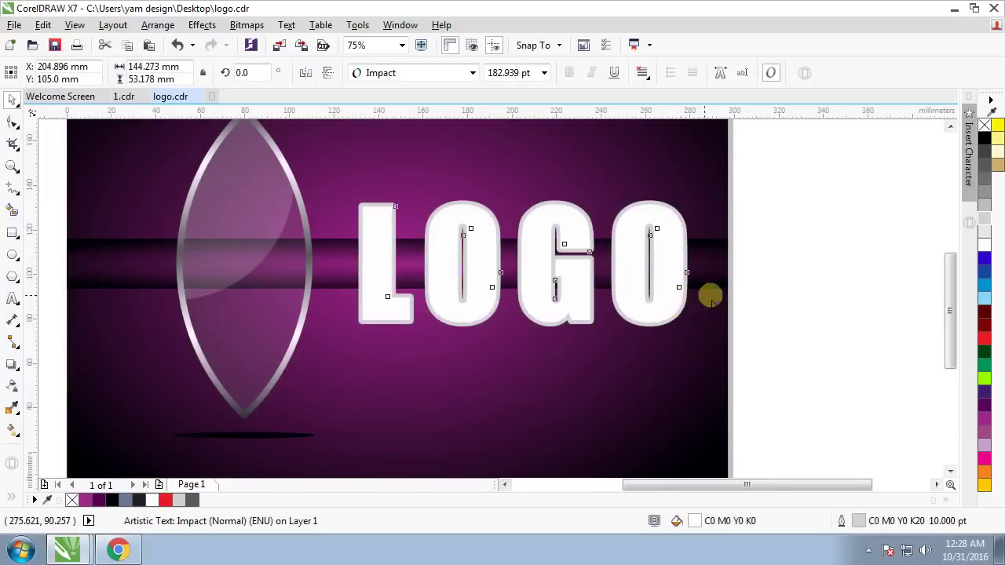
click(681, 305)
Verify the outline sits on LOGO, then make the LOGO fill about 75% transparent
drag(689, 293, 673, 372)
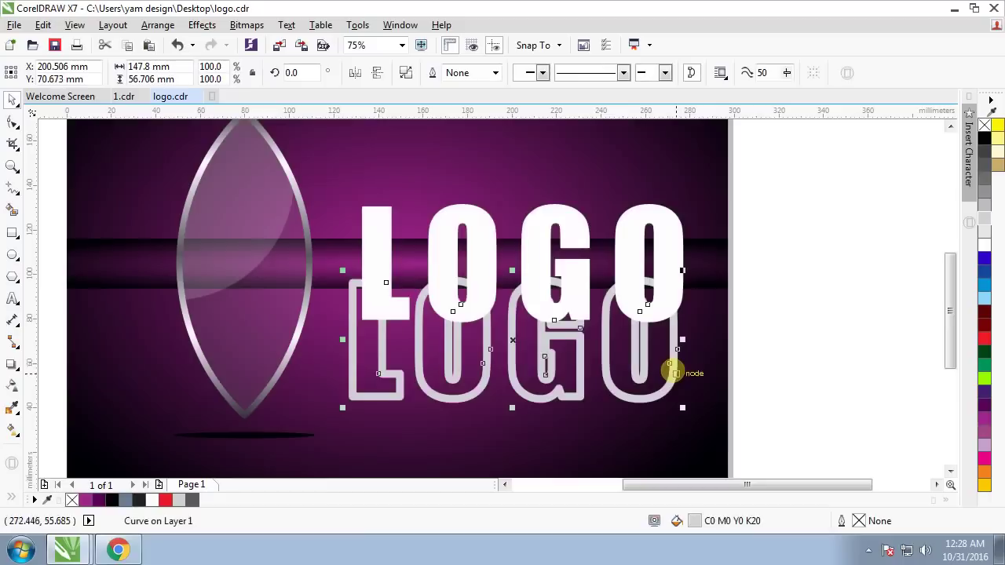
key(ctrl+z)
key(ctrl+z)
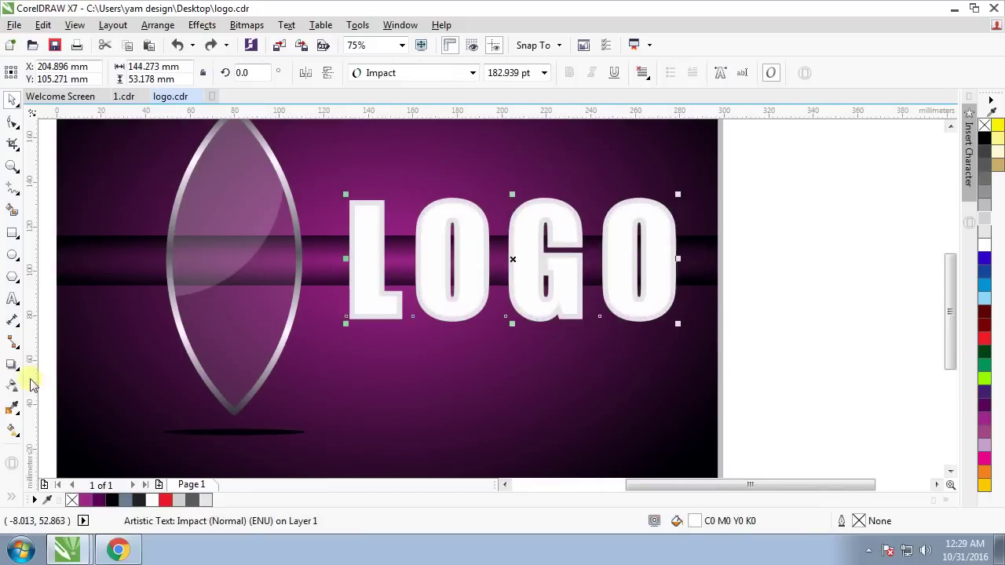
click(14, 386)
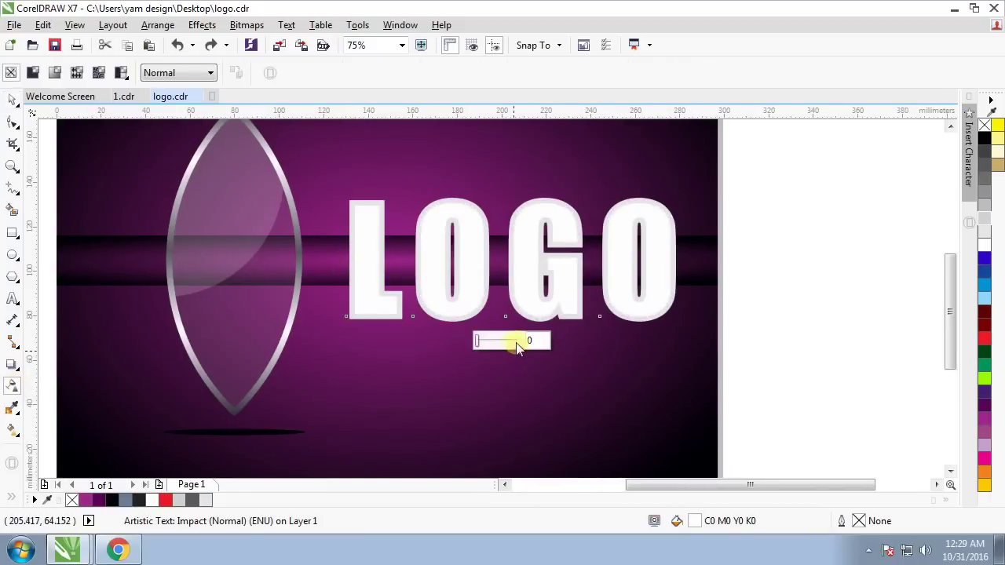
click(516, 345)
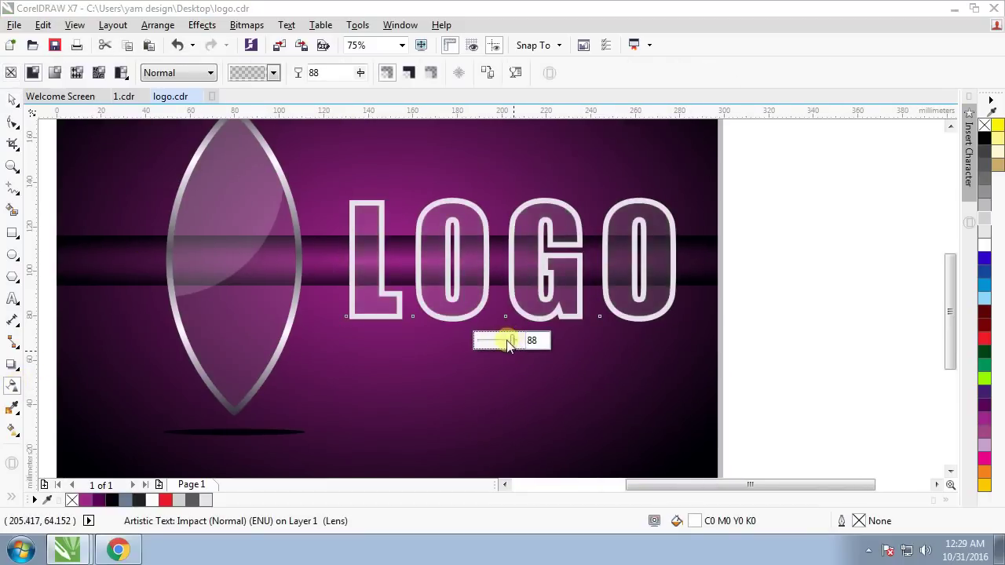
drag(509, 342, 511, 346)
click(13, 103)
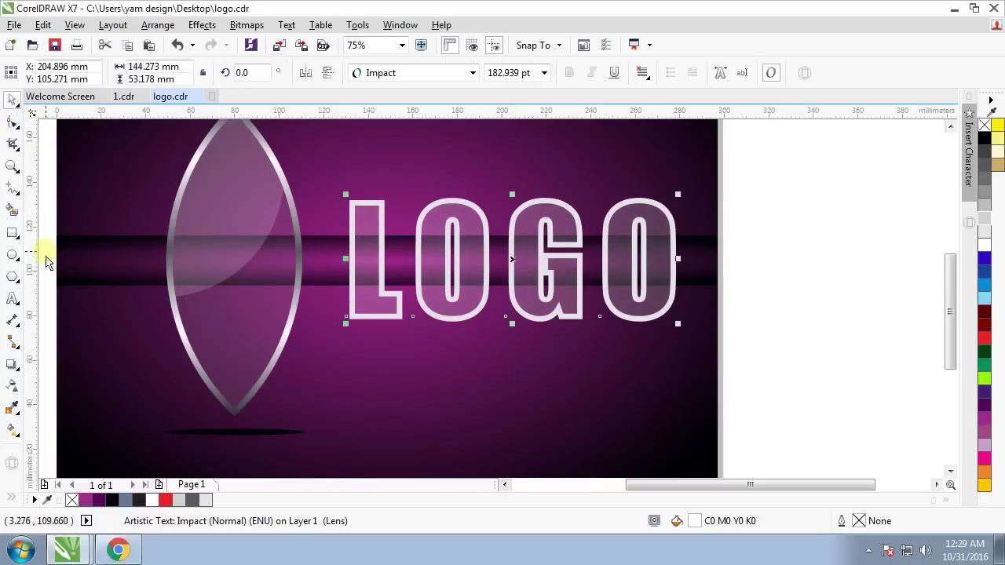
Draw a wide ellipse across the top of LOGO, filled white with no outline
click(14, 257)
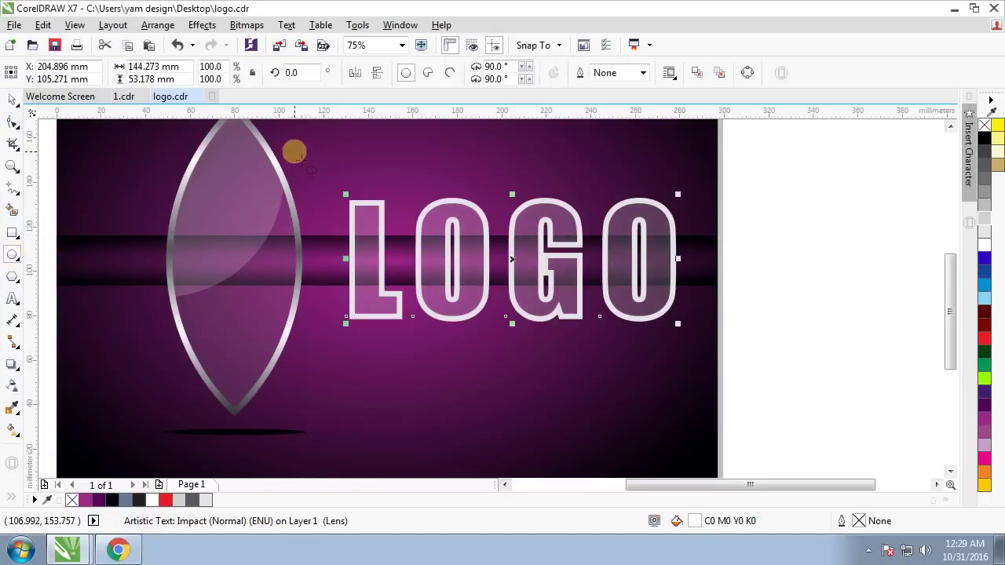
drag(289, 148, 719, 276)
click(12, 100)
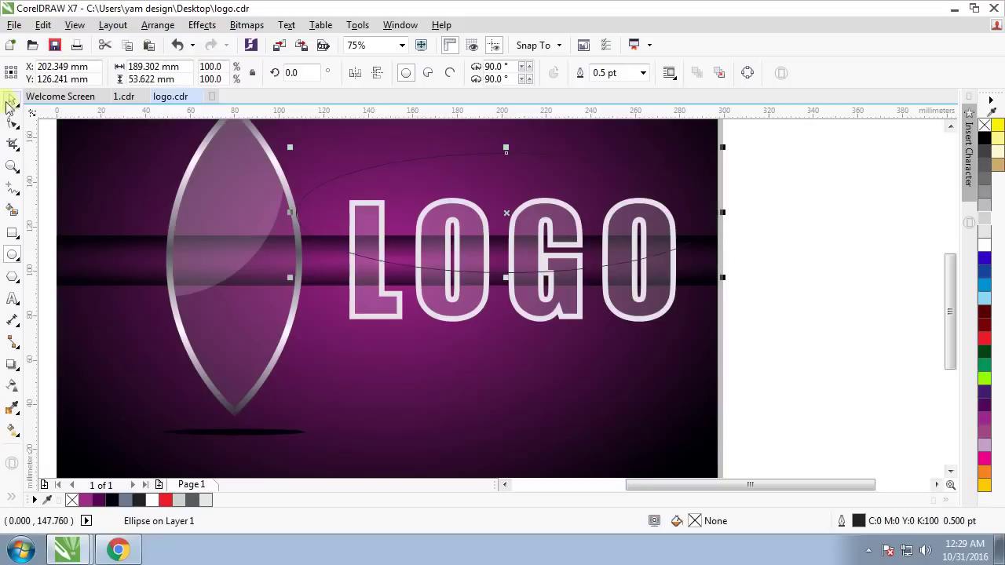
click(984, 250)
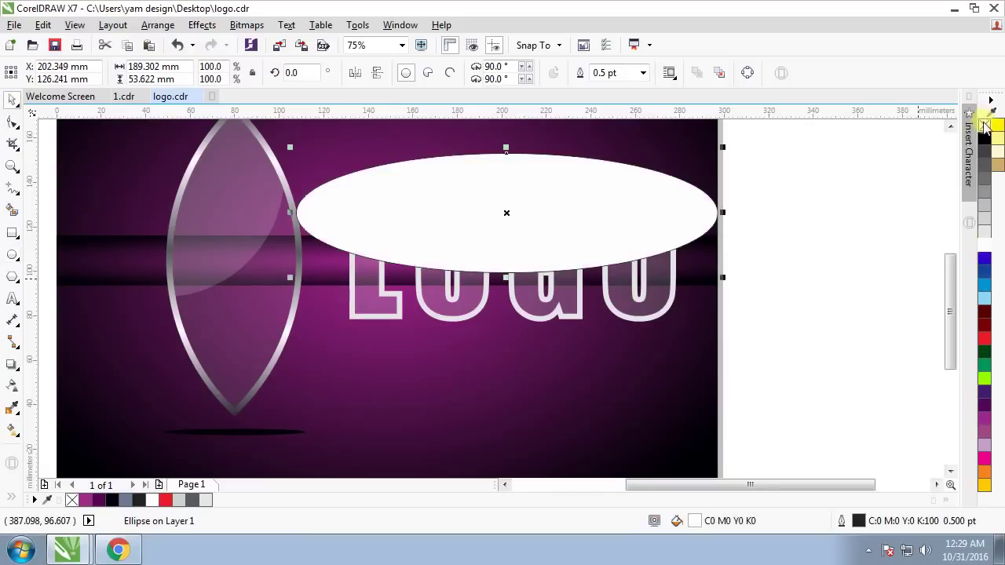
right_click(985, 125)
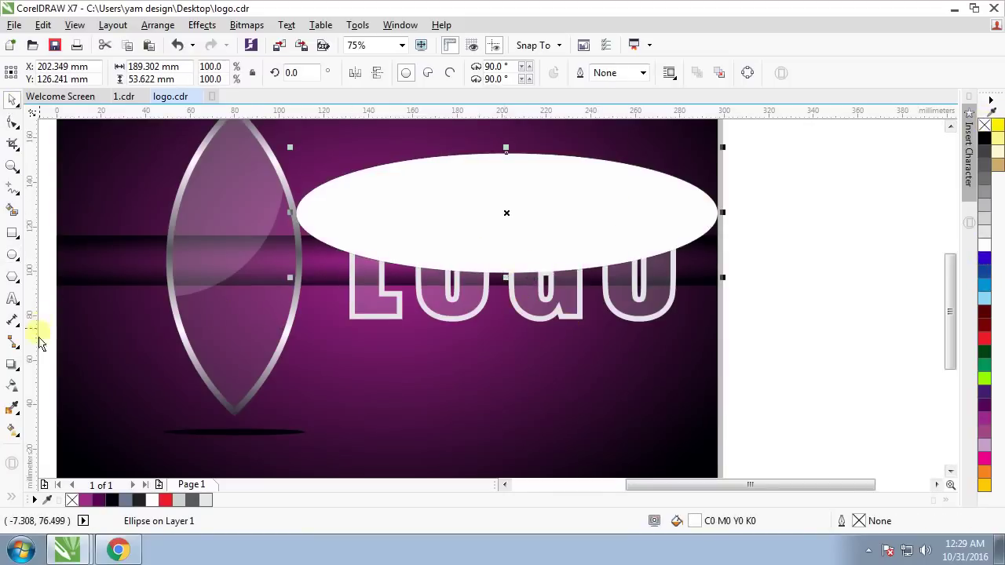
PowerClip the white ellipse inside LOGO and set its transparency to about 85
click(205, 28)
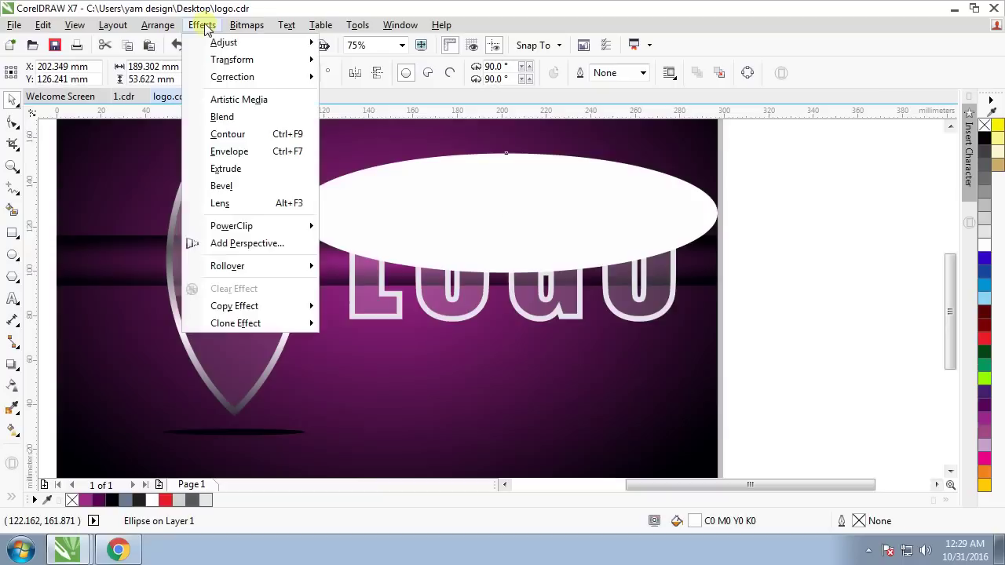
mouse_move(232, 226)
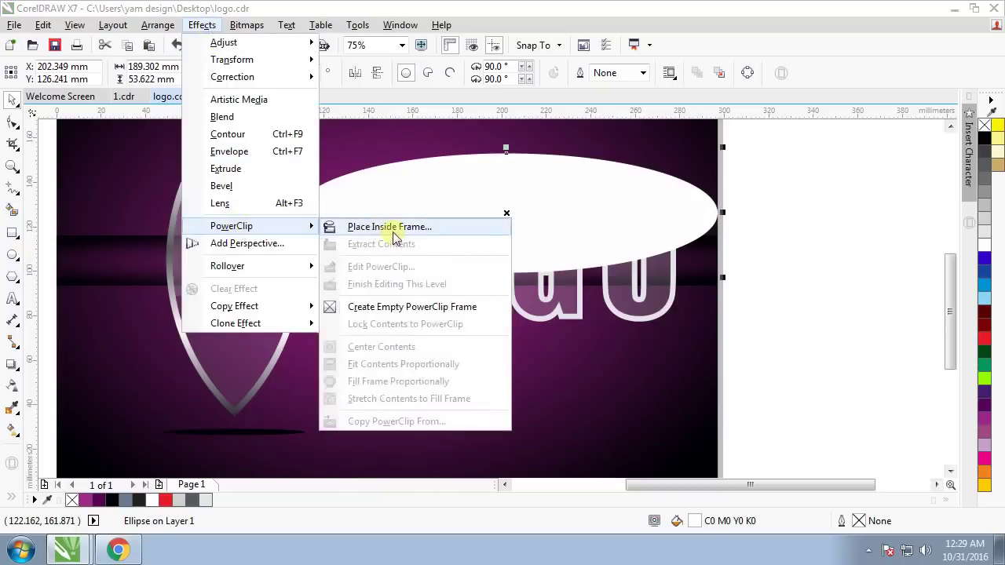
click(393, 234)
click(526, 299)
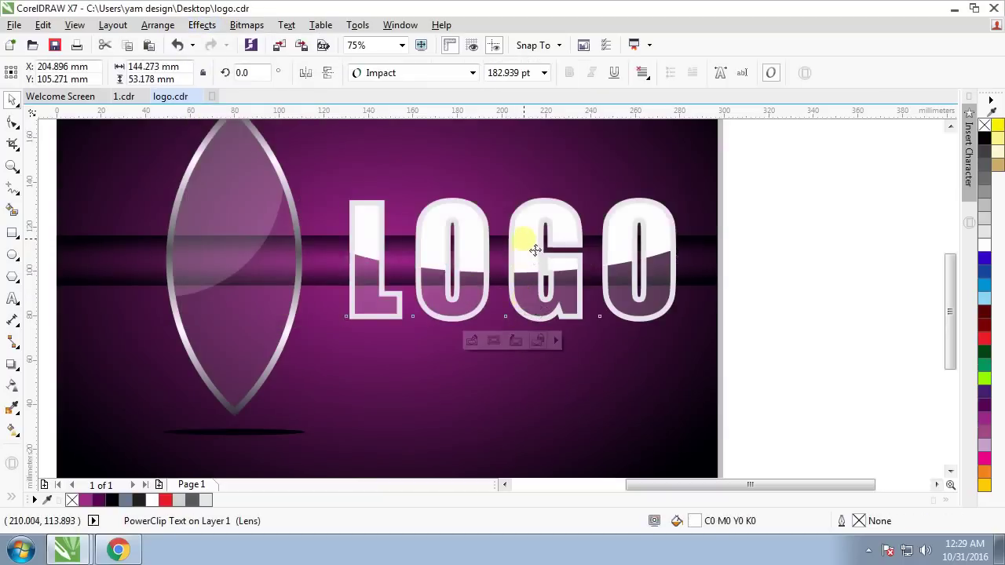
double_click(535, 250)
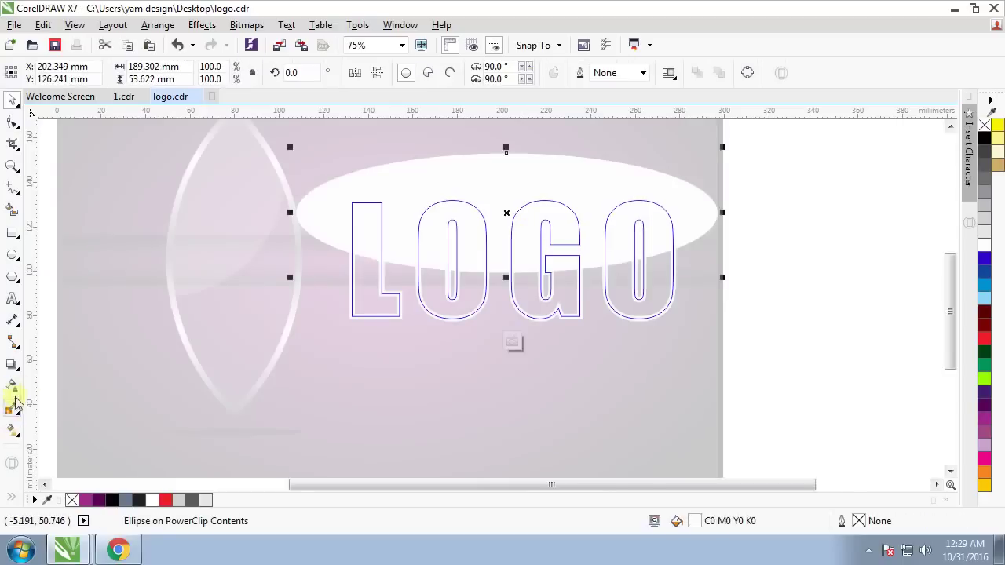
click(12, 384)
click(514, 294)
drag(513, 294, 506, 296)
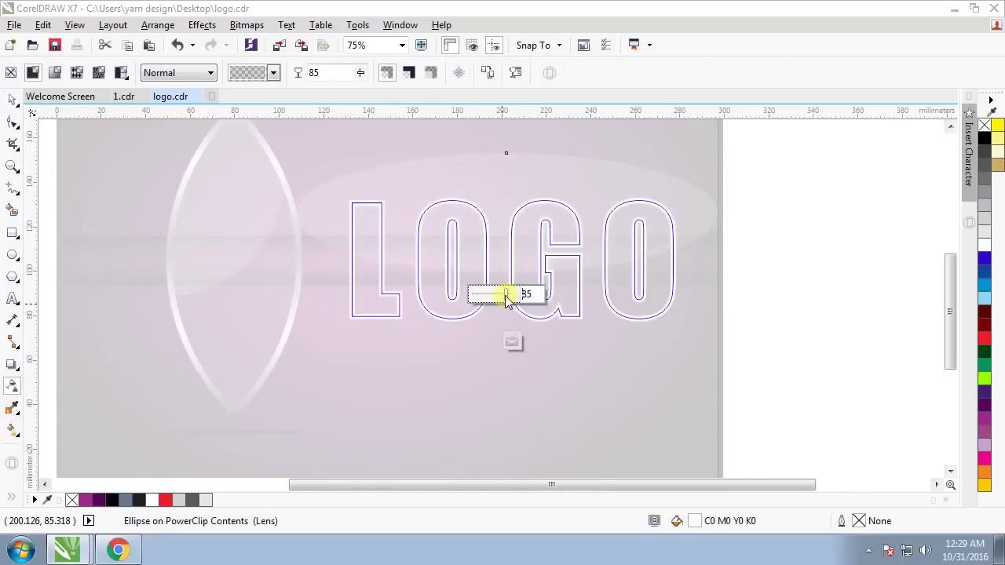
click(534, 340)
click(825, 303)
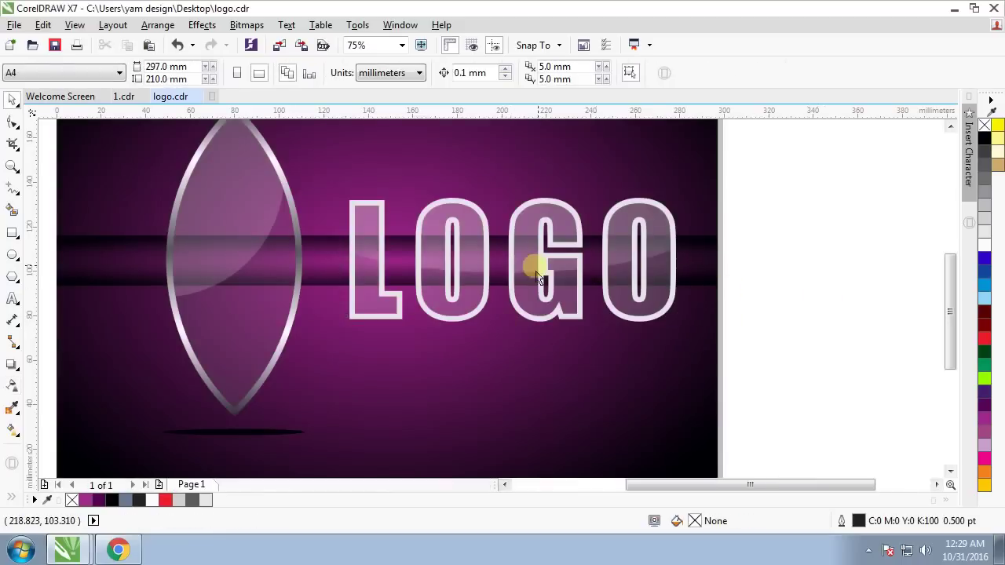
Raise the LOGO text fill transparency to 90
click(472, 312)
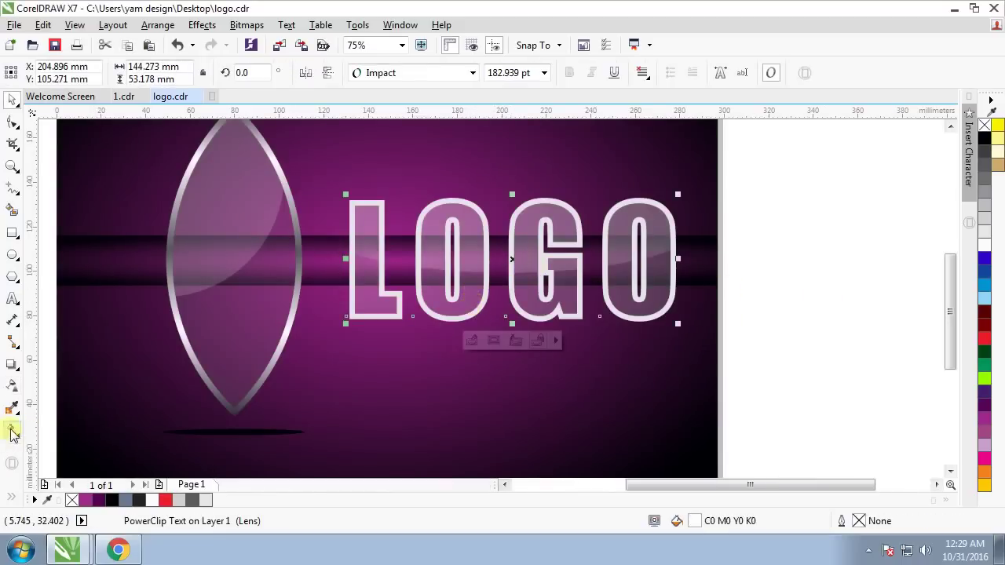
click(12, 386)
drag(511, 342, 515, 343)
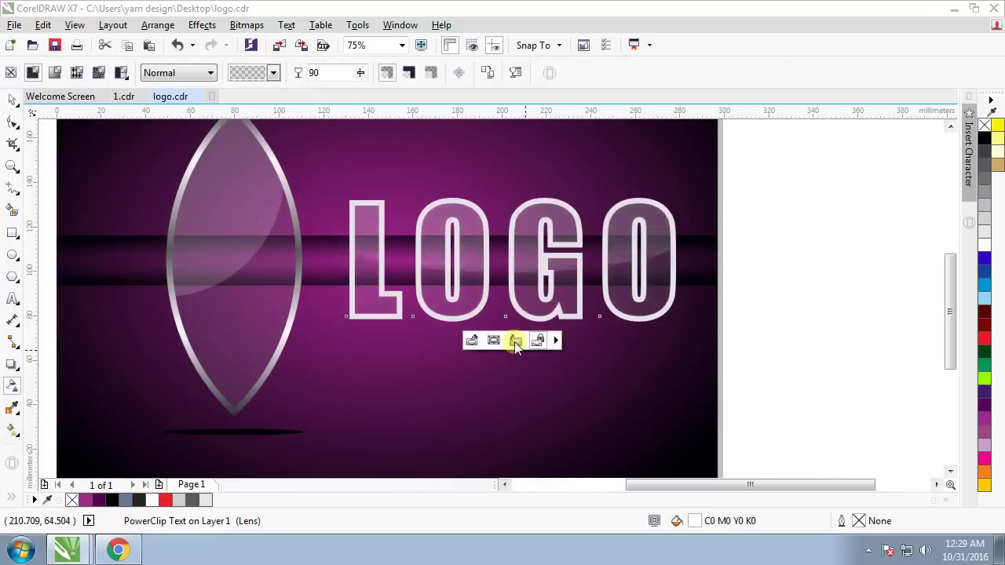
click(12, 103)
Apply a vertical fountain fill to the LOGO outline shape, black at both ends
click(680, 284)
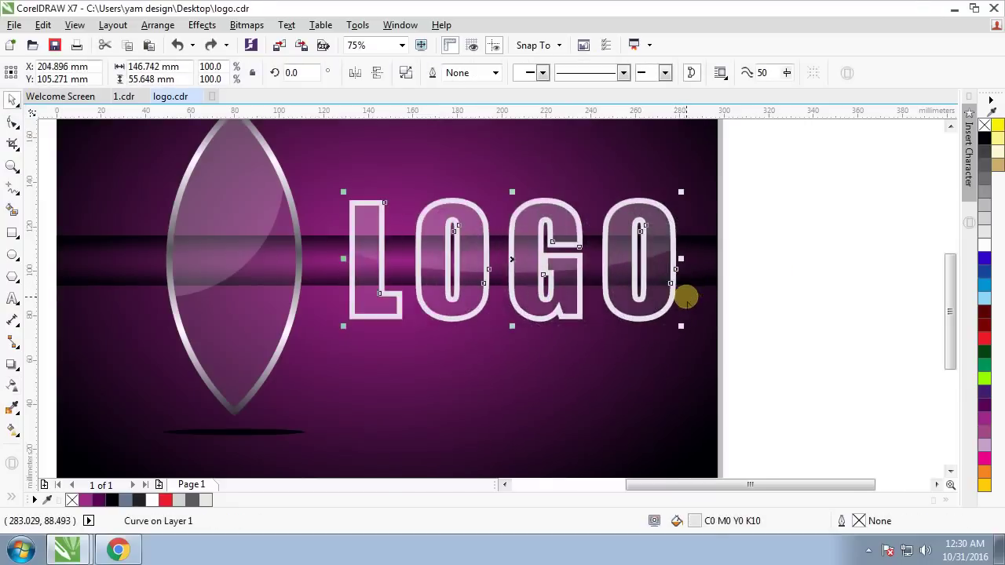
click(13, 430)
click(54, 72)
drag(343, 256, 474, 192)
drag(674, 256, 480, 327)
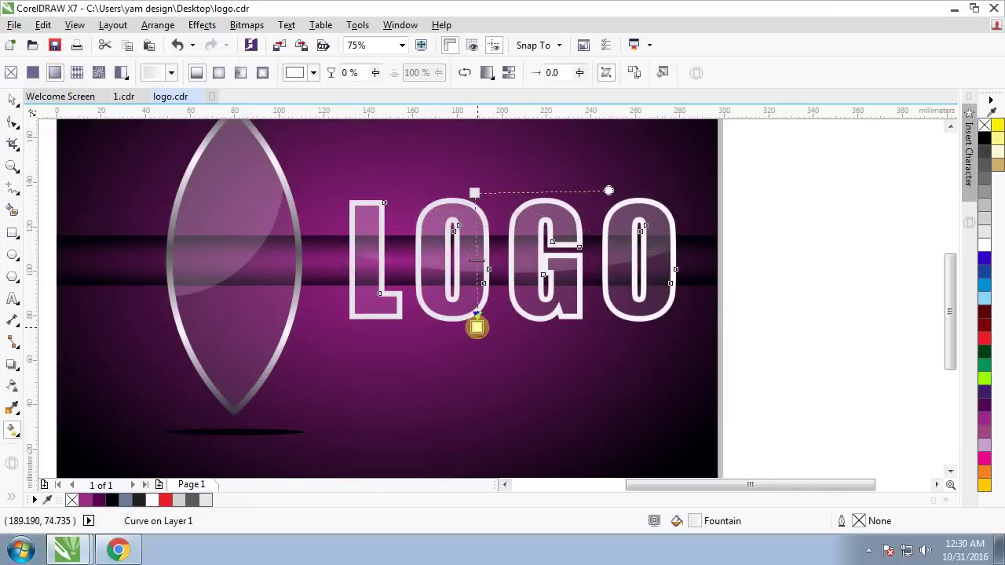
click(984, 157)
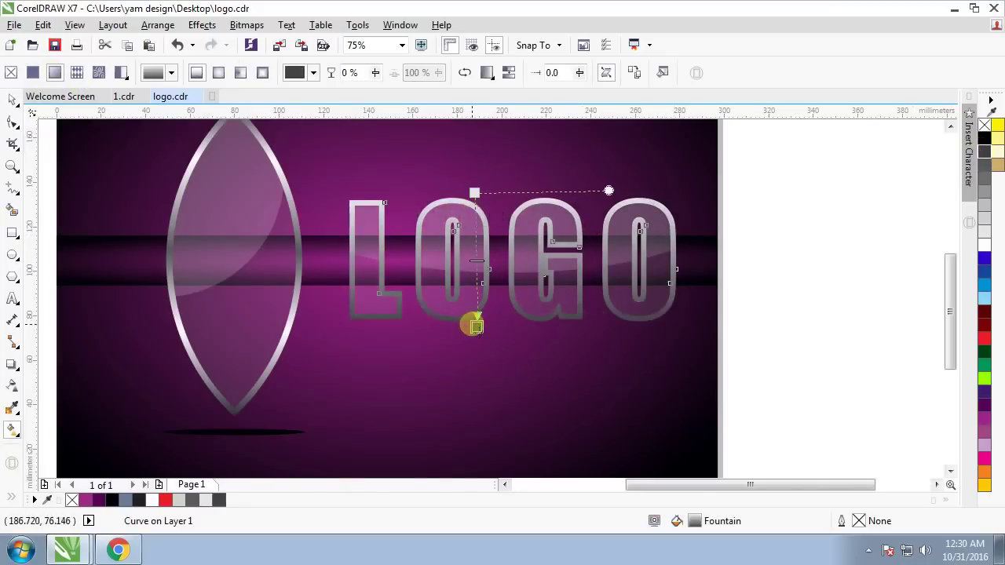
click(984, 138)
click(474, 192)
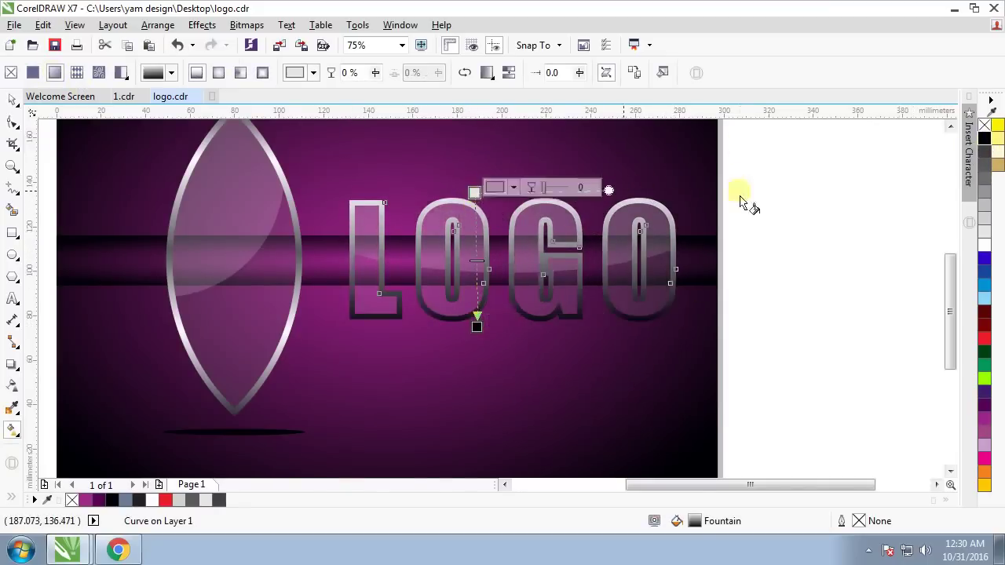
click(984, 138)
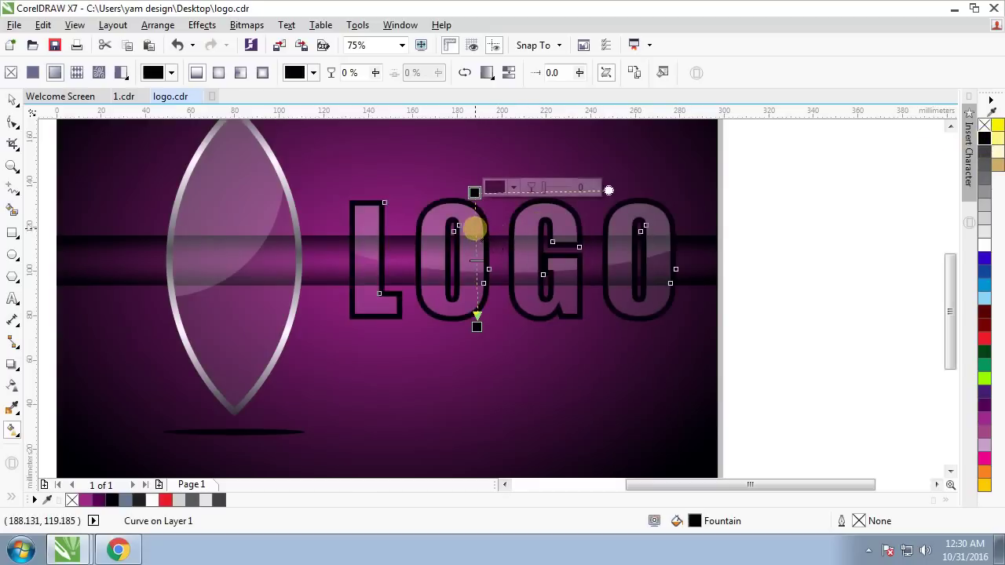
Add white and grey stops to the outline gradient and align it straight down
double_click(475, 228)
click(987, 250)
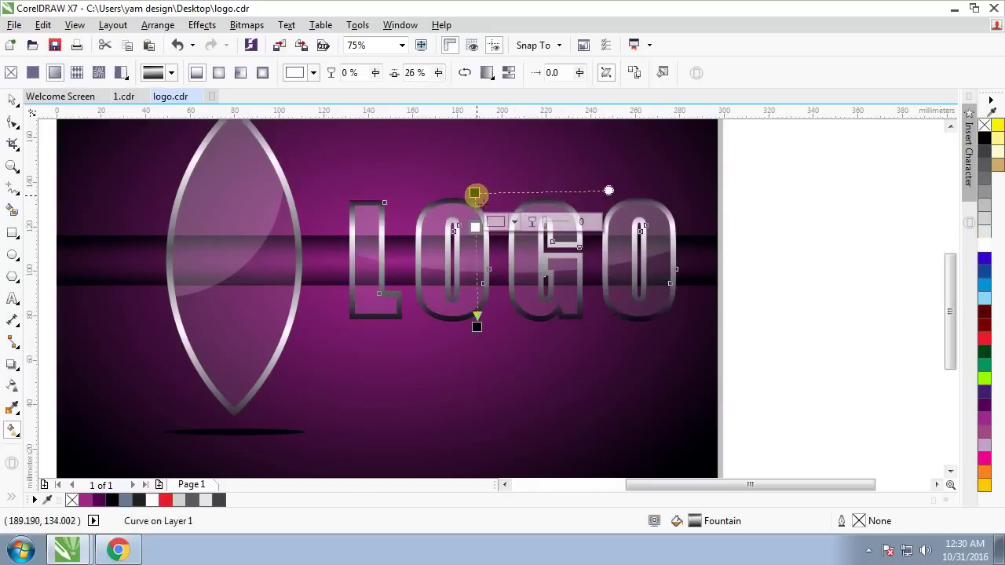
drag(476, 192, 477, 189)
double_click(477, 260)
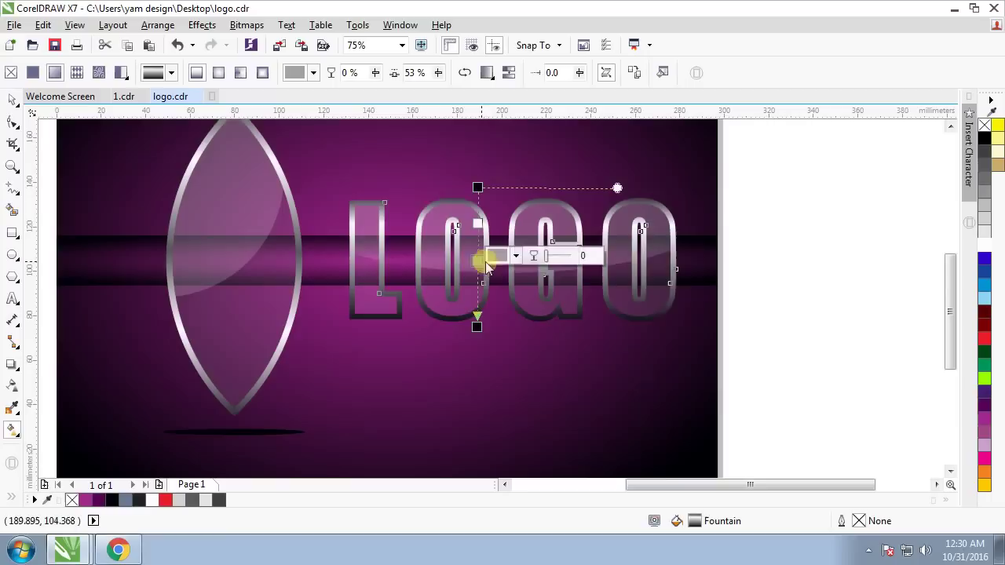
click(986, 207)
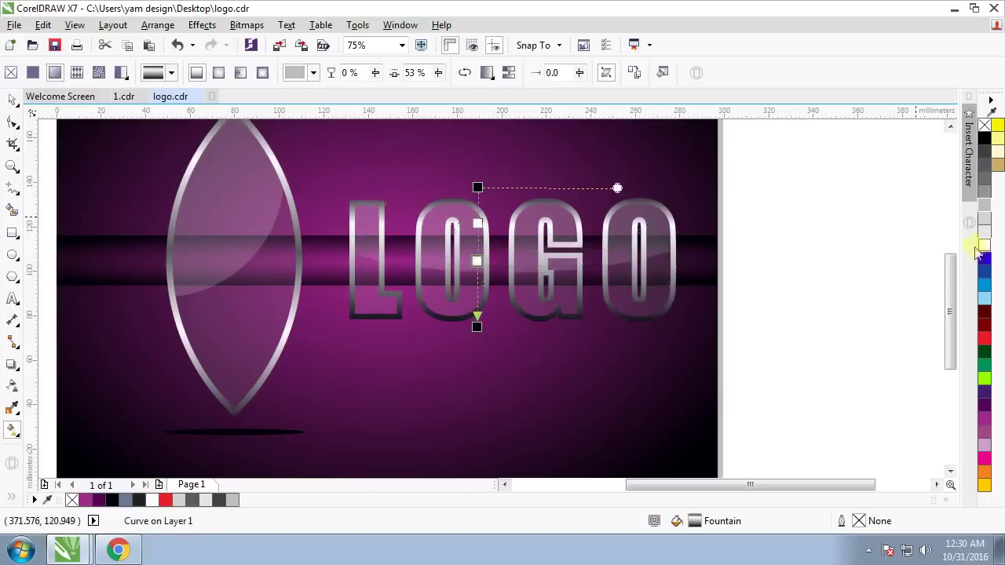
click(486, 287)
click(984, 234)
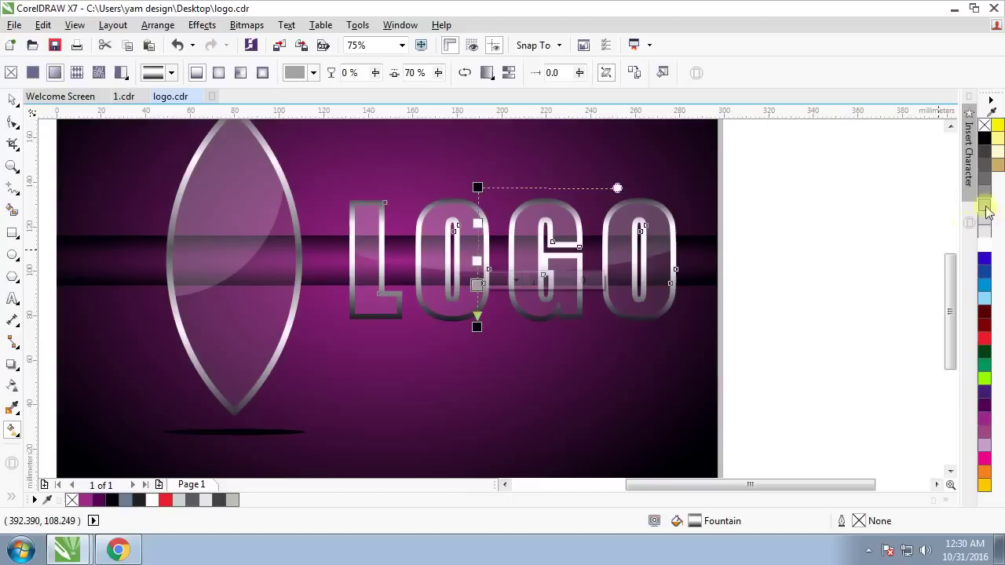
click(477, 261)
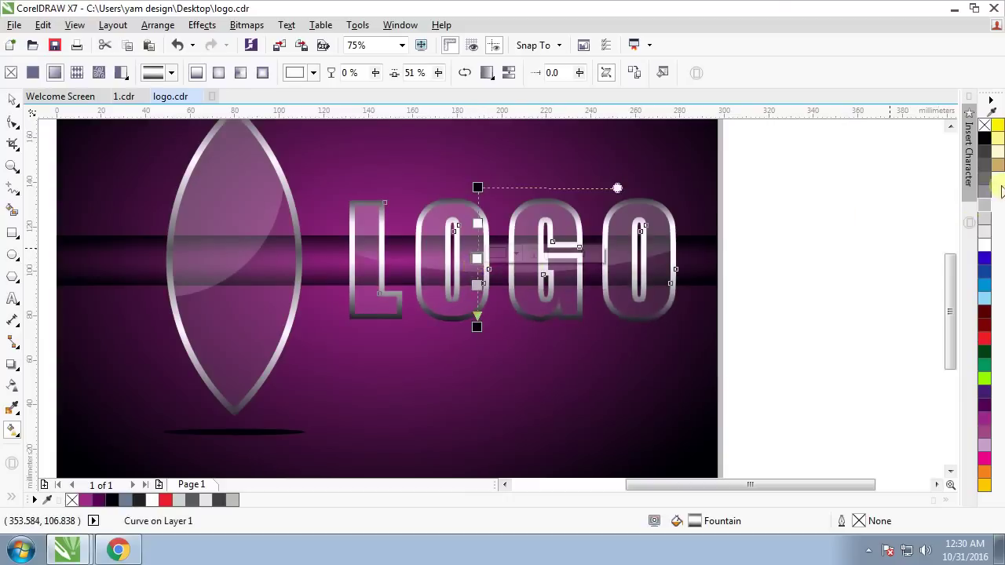
click(983, 151)
click(477, 257)
click(477, 189)
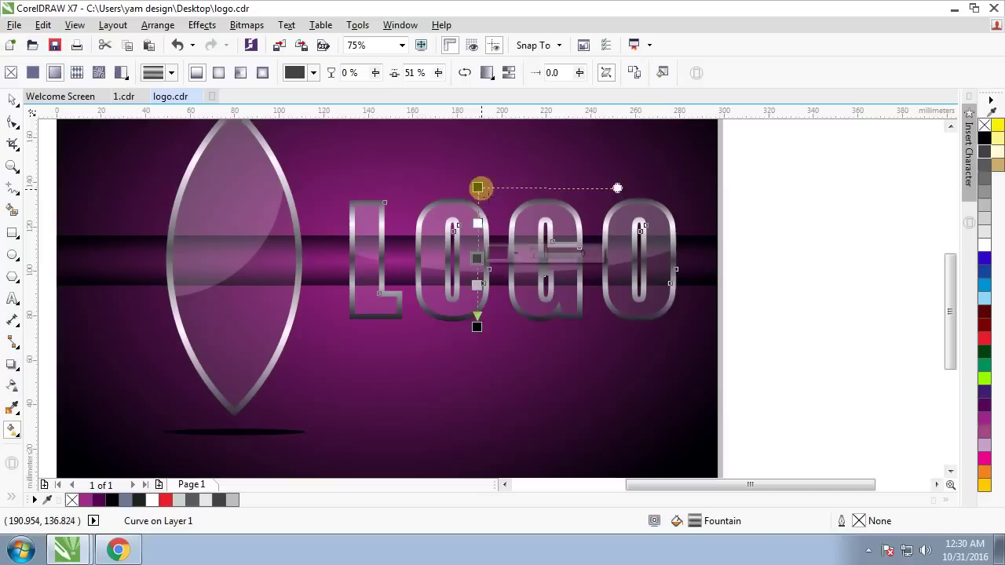
click(477, 325)
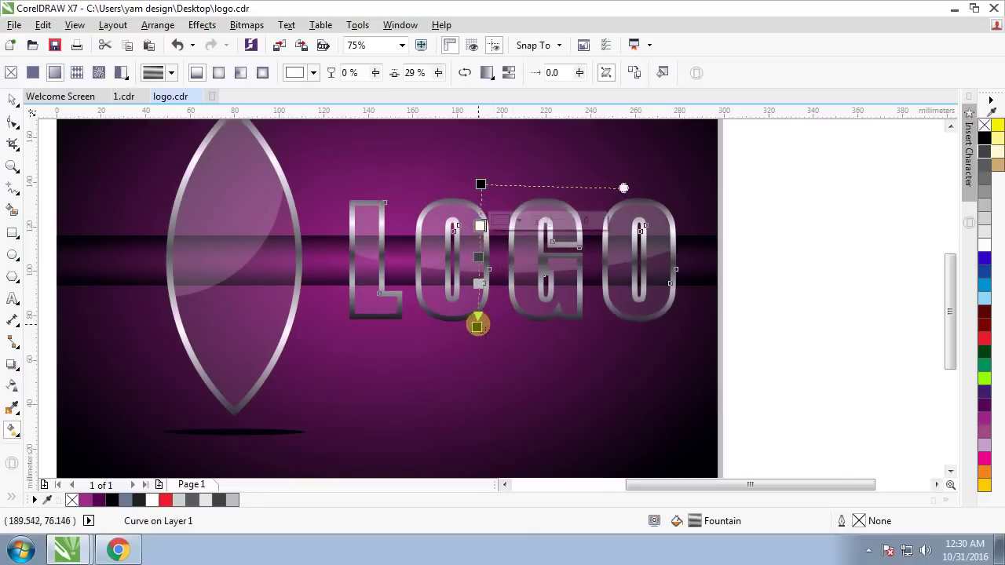
drag(477, 325, 482, 326)
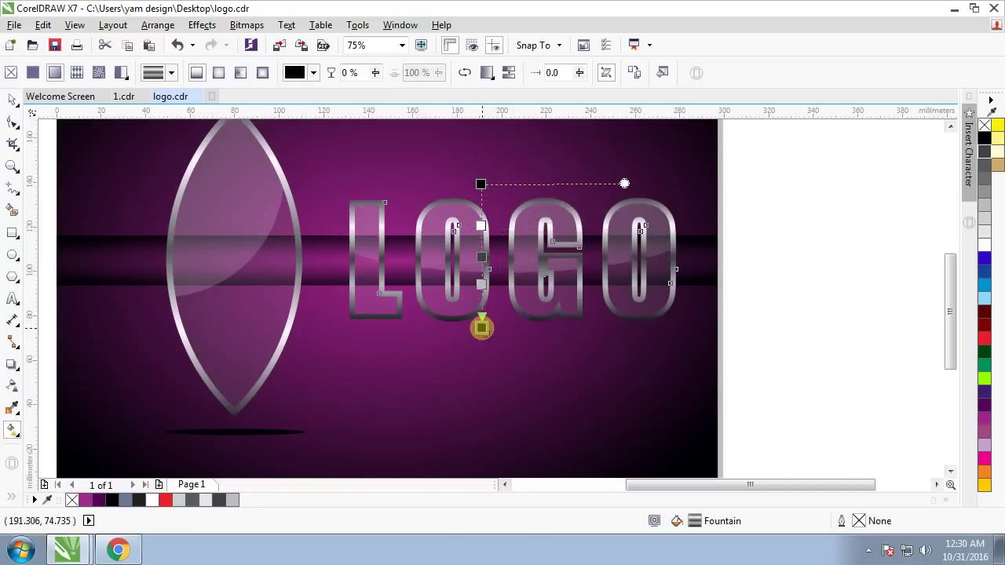
key(space)
Drag-copy the lens shadow ellipse under LOGO and stretch it horizontally beneath the lettering
scroll(668, 252, down, 2)
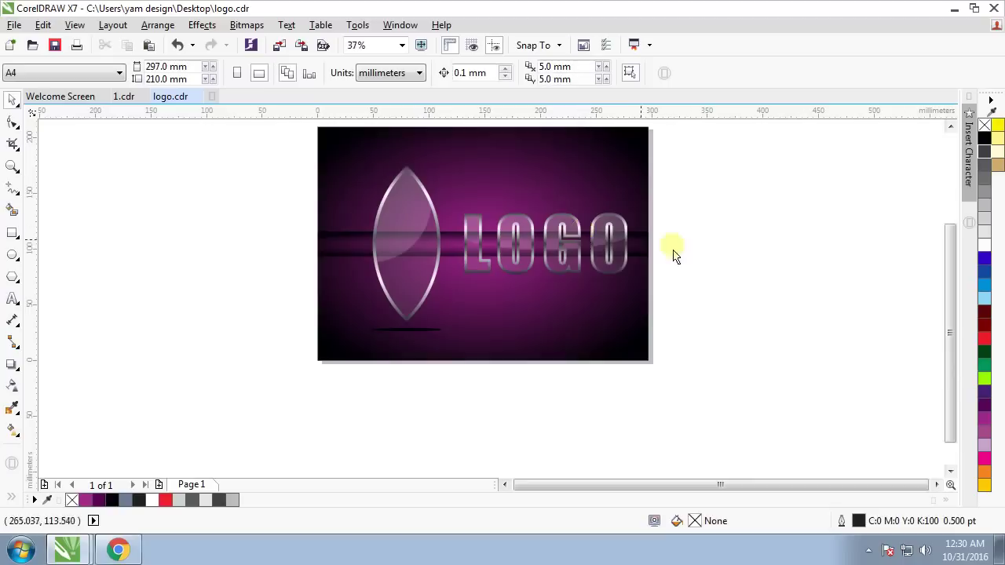
scroll(564, 245, up, 2)
scroll(727, 272, down, 2)
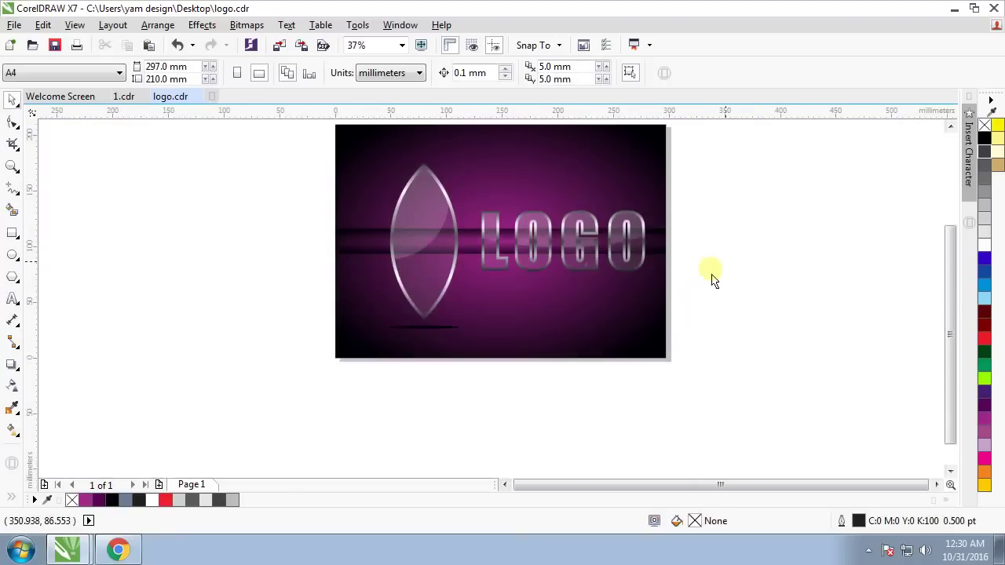
scroll(467, 317, up, 2)
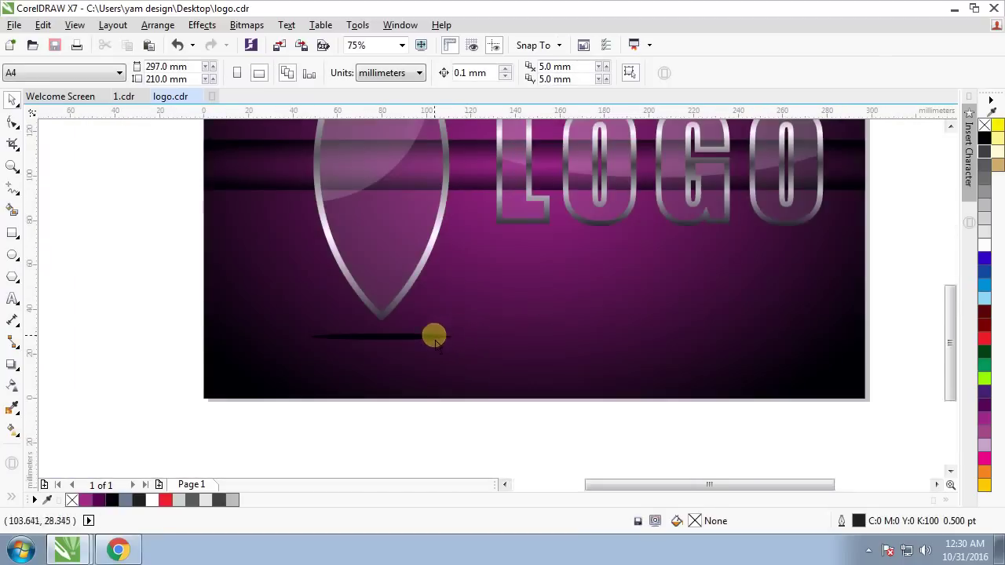
drag(434, 337, 620, 279)
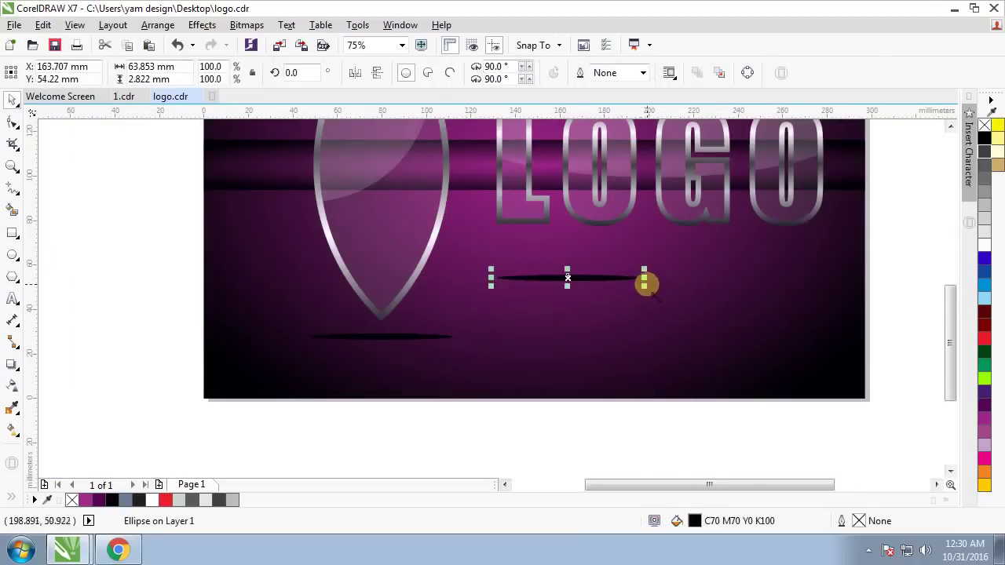
drag(643, 279, 830, 283)
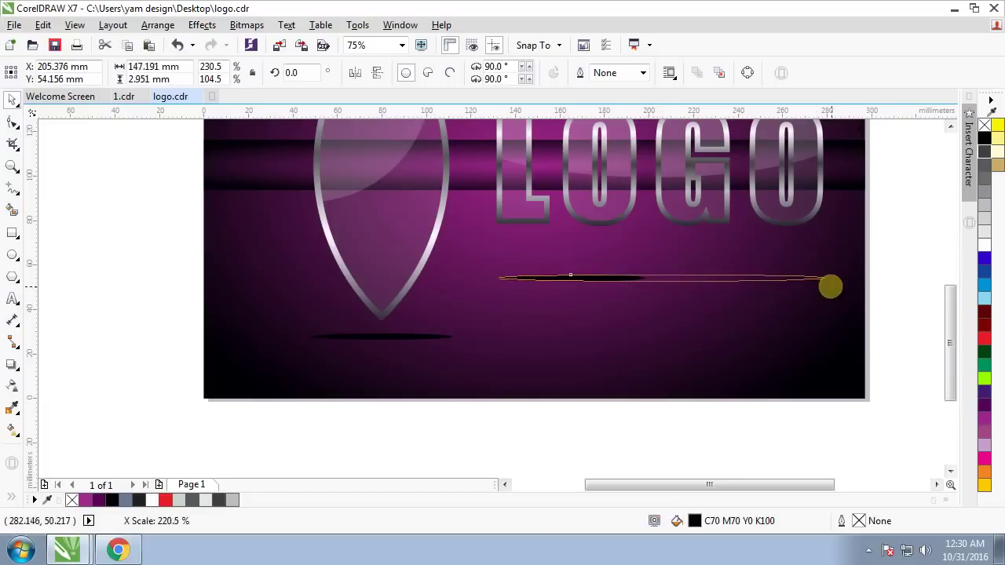
scroll(659, 297, down, 2)
click(819, 303)
click(675, 288)
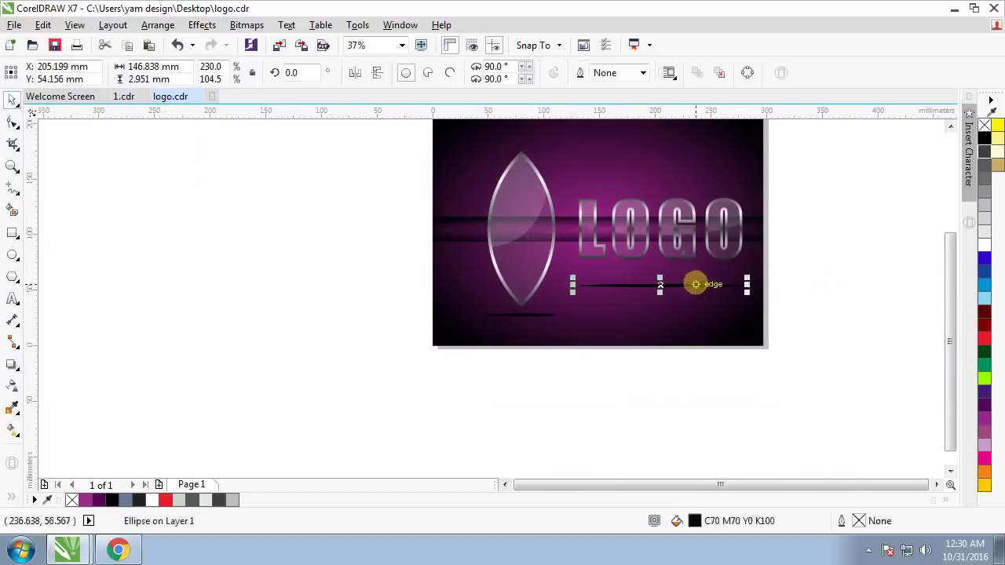
scroll(701, 284, up, 1)
scroll(583, 294, up, 1)
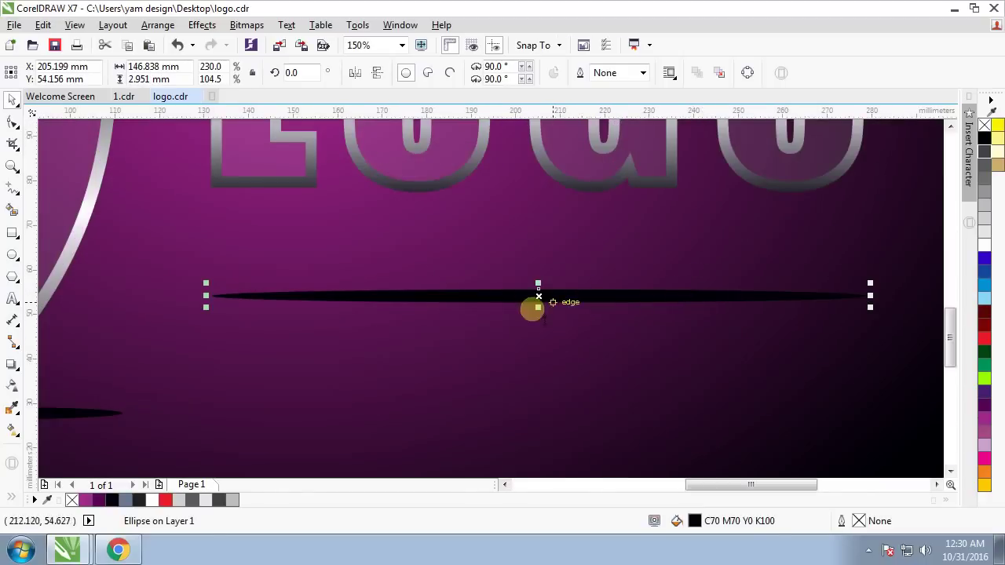
Convert the stretched shadow ellipse to a bitmap and check it in wireframe view
click(248, 25)
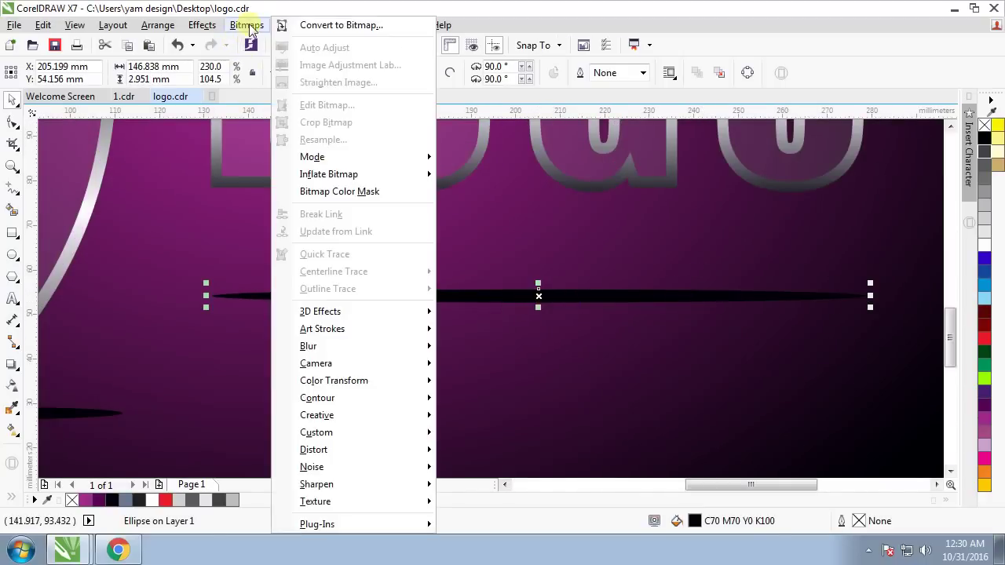
click(322, 28)
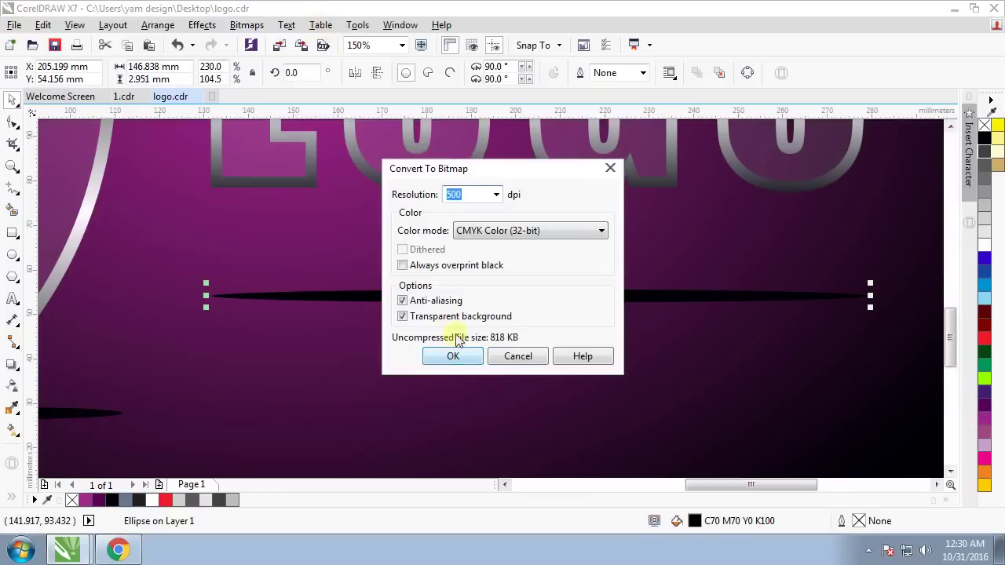
click(454, 357)
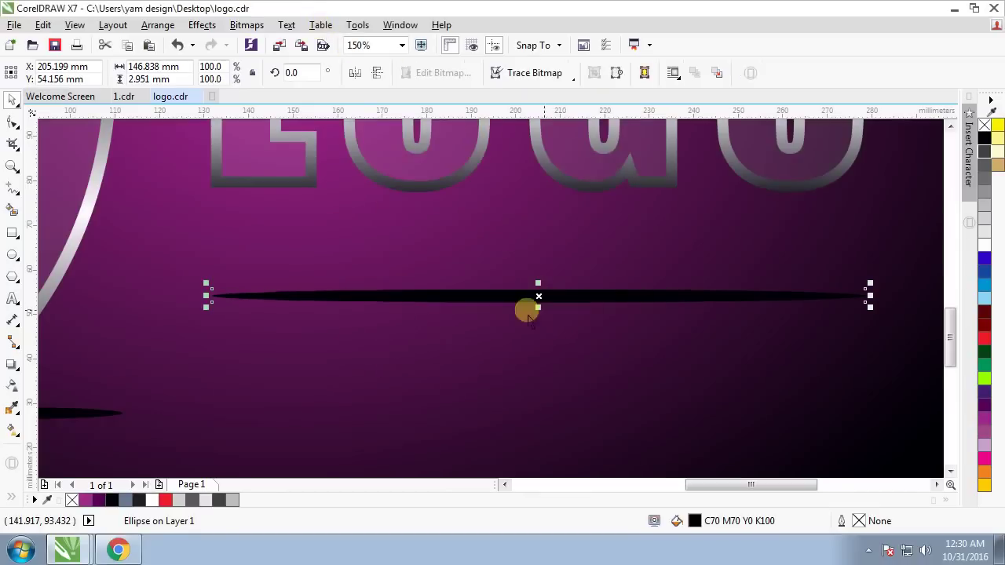
key(shift+F9)
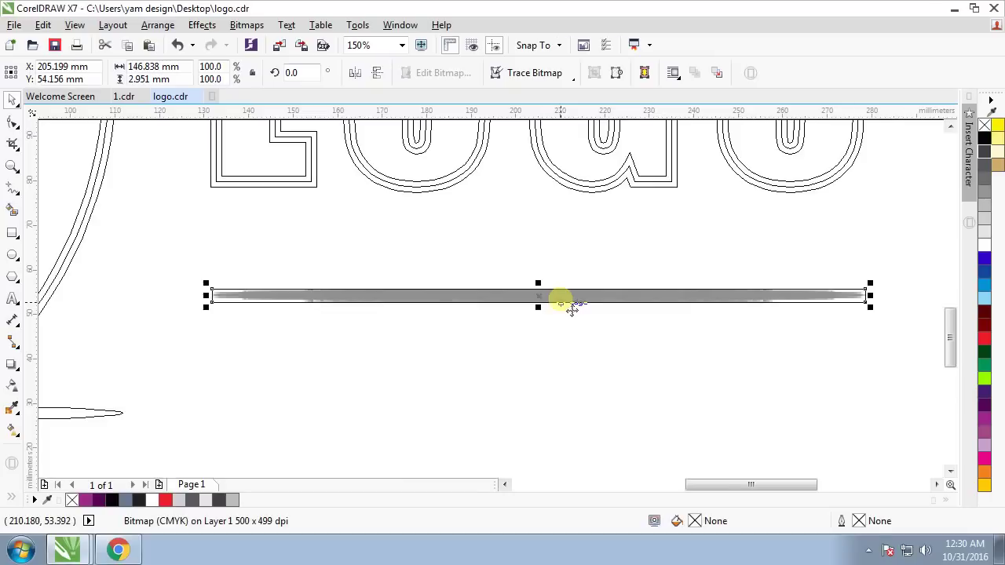
scroll(208, 303, up, 2)
scroll(258, 303, down, 2)
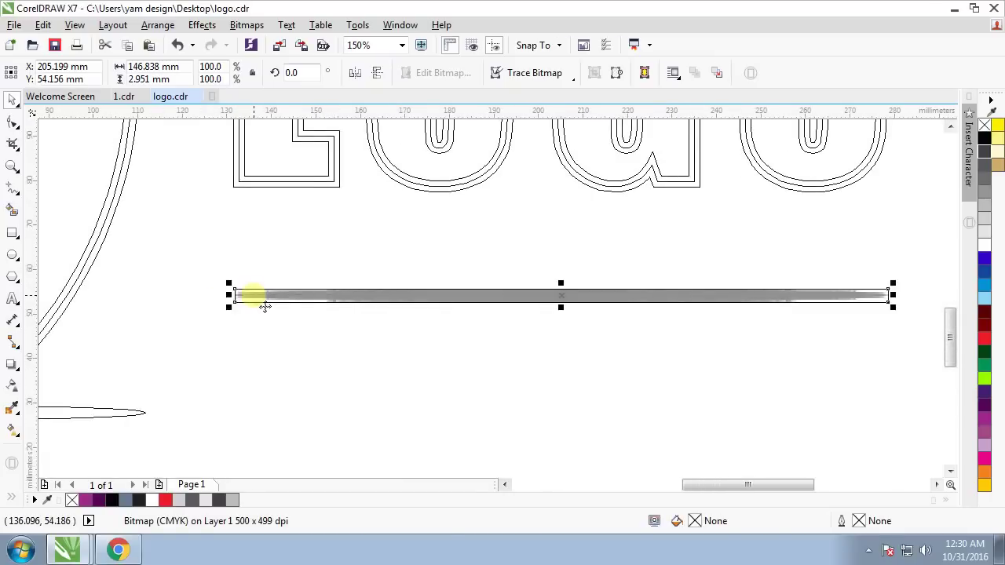
key(shift+F9)
scroll(361, 300, down, 2)
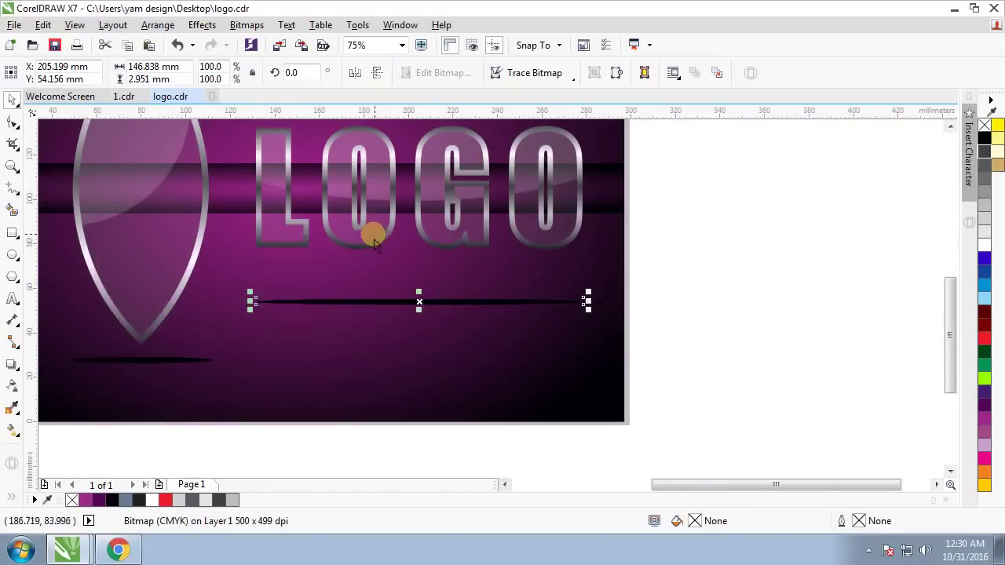
Apply a 59-pixel Gaussian blur to the shadow streak bitmap under LOGO
click(715, 285)
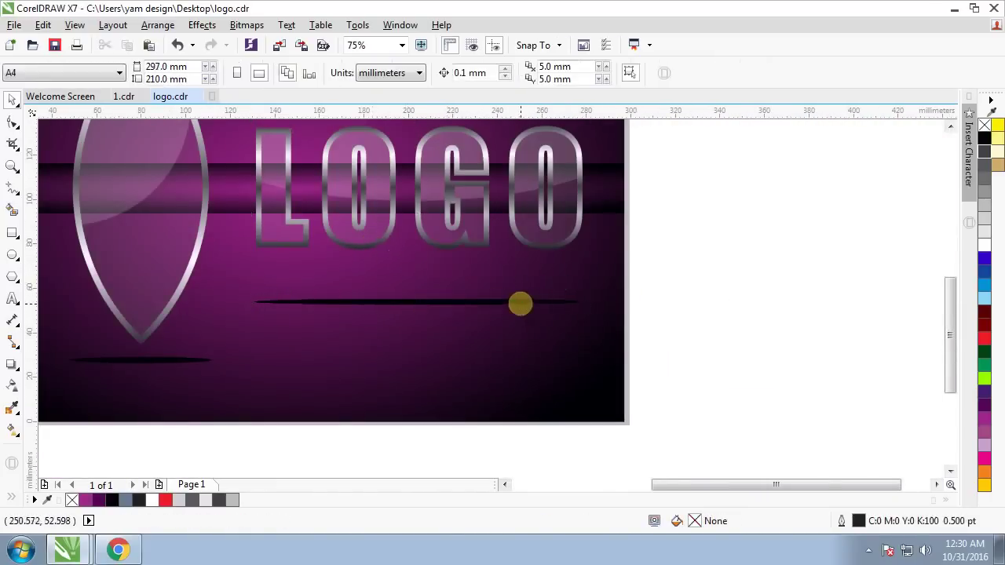
click(521, 303)
click(246, 26)
mouse_move(308, 346)
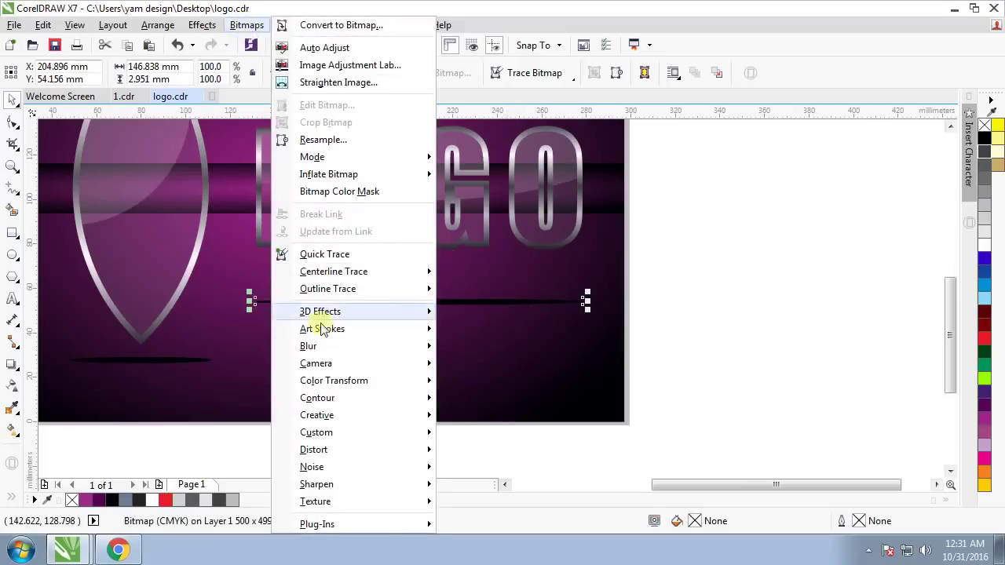
click(462, 364)
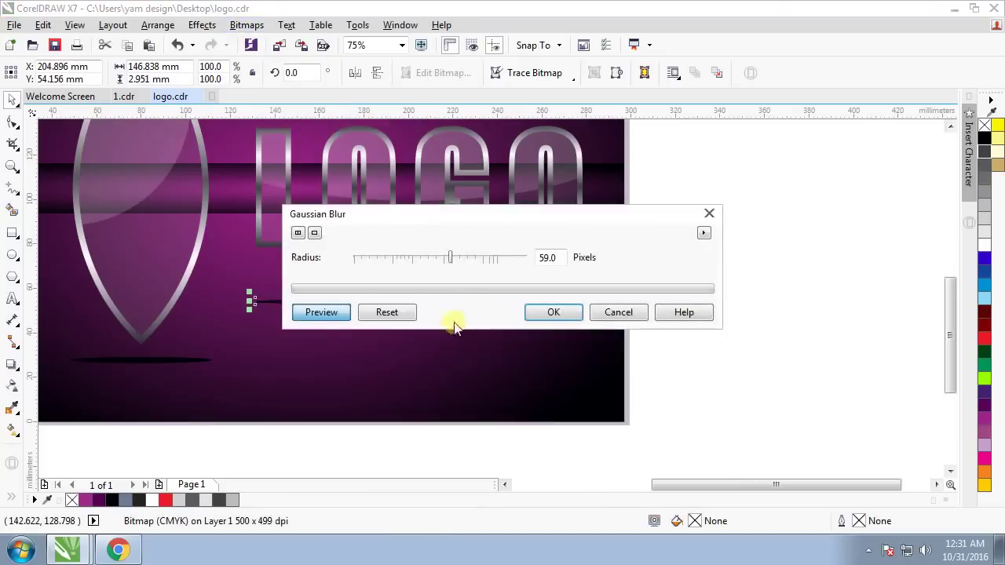
drag(490, 227, 642, 298)
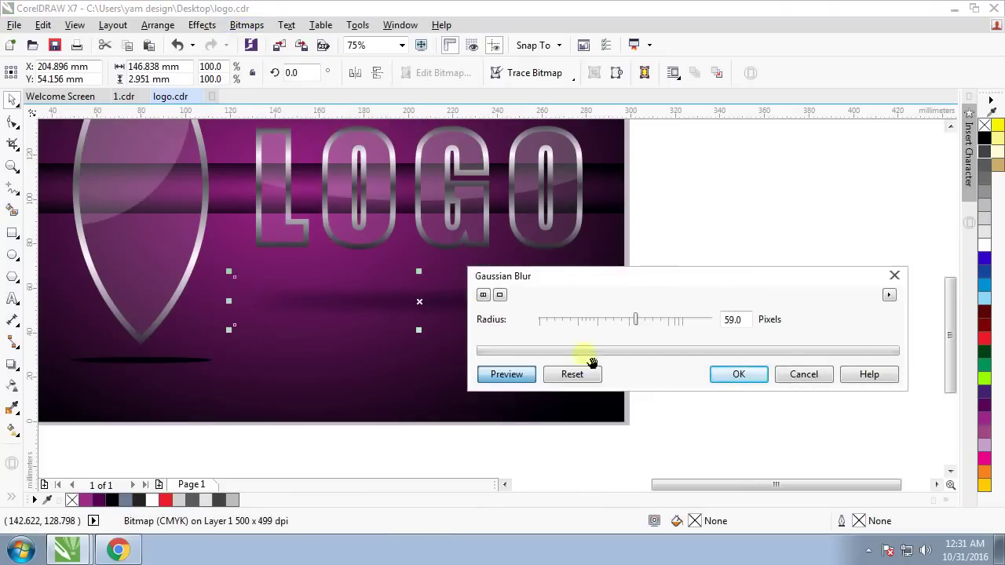
click(739, 374)
Shift the blurred streak slightly left and narrow it to about 89 mm
mouse_move(426, 298)
mouse_down()
mouse_move(398, 327)
mouse_move(396, 302)
mouse_up()
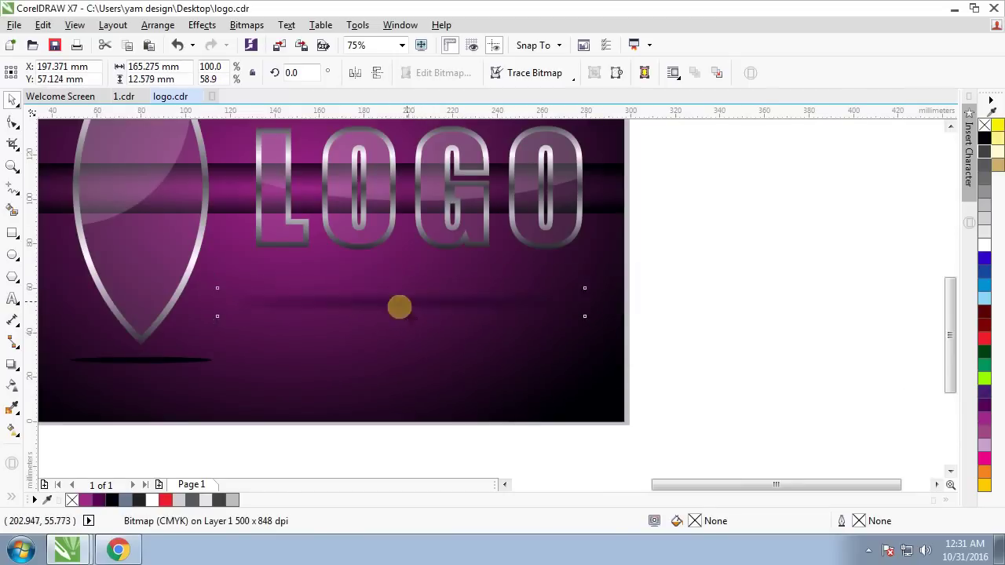
double_click(167, 357)
key(Escape)
click(225, 365)
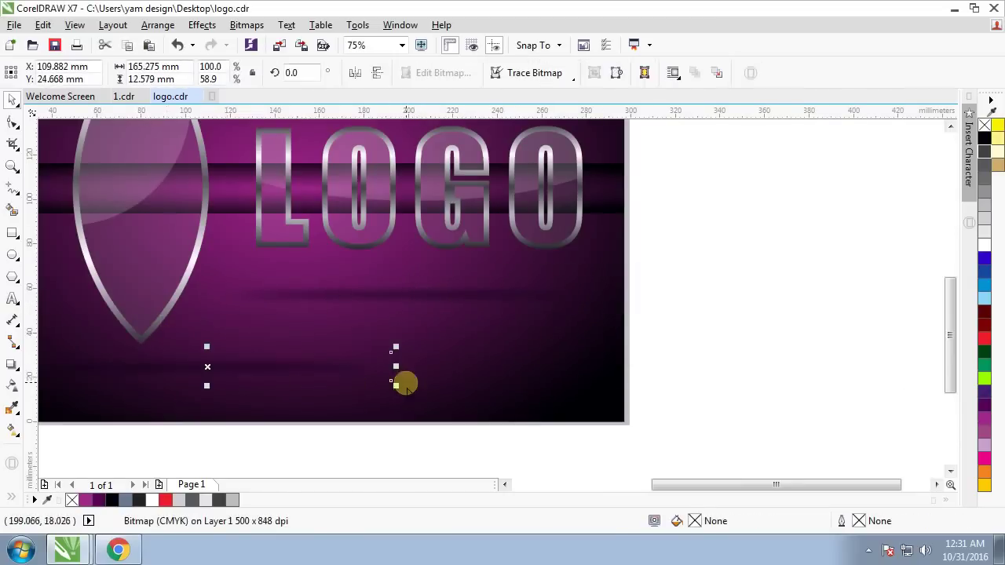
drag(397, 385, 235, 386)
Position the narrowed blurred streak below the lens, undoing an accidental shrink
drag(166, 359, 187, 366)
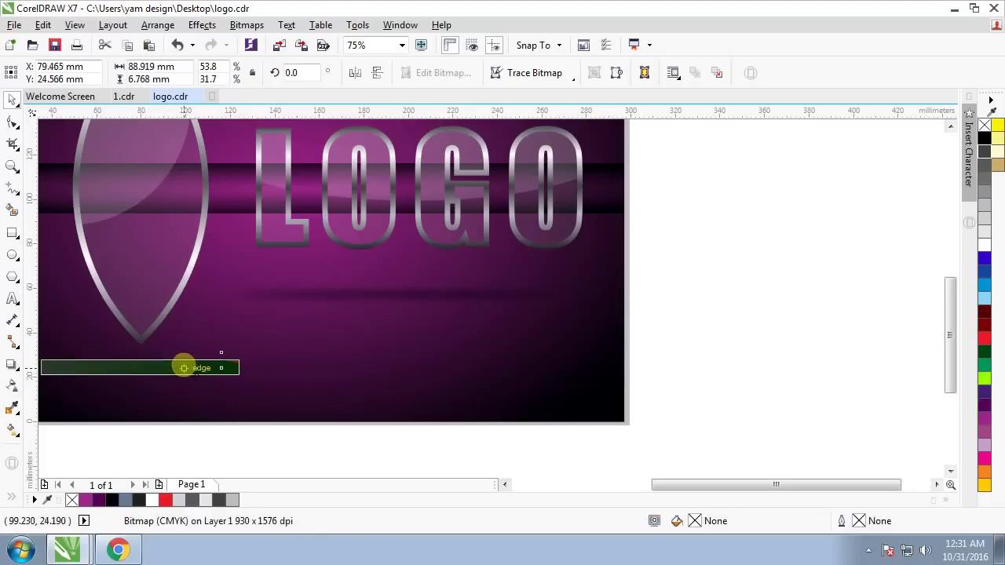
scroll(238, 322, down, 2)
scroll(276, 377, up, 1)
scroll(278, 377, up, 1)
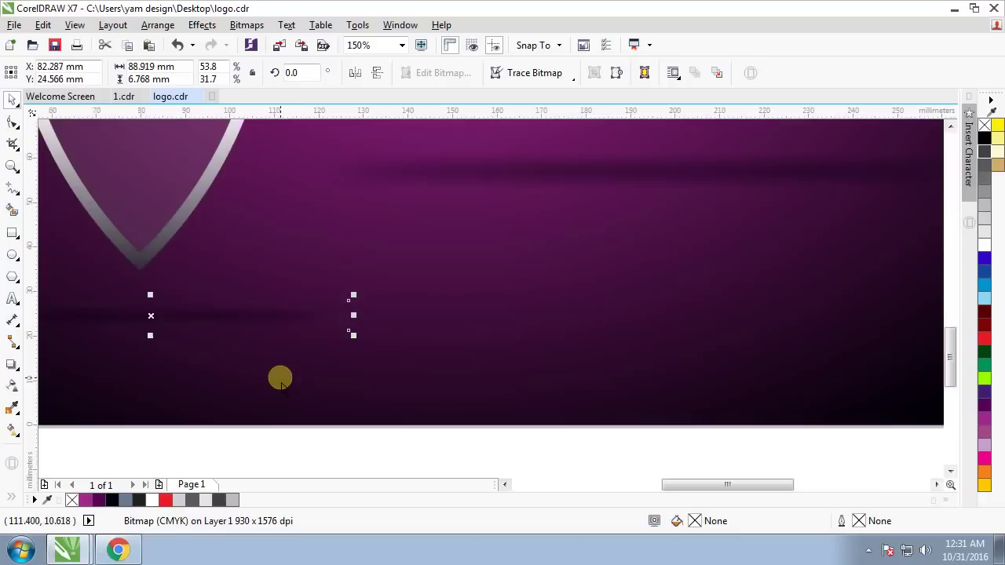
scroll(262, 329, down, 1)
scroll(325, 348, down, 1)
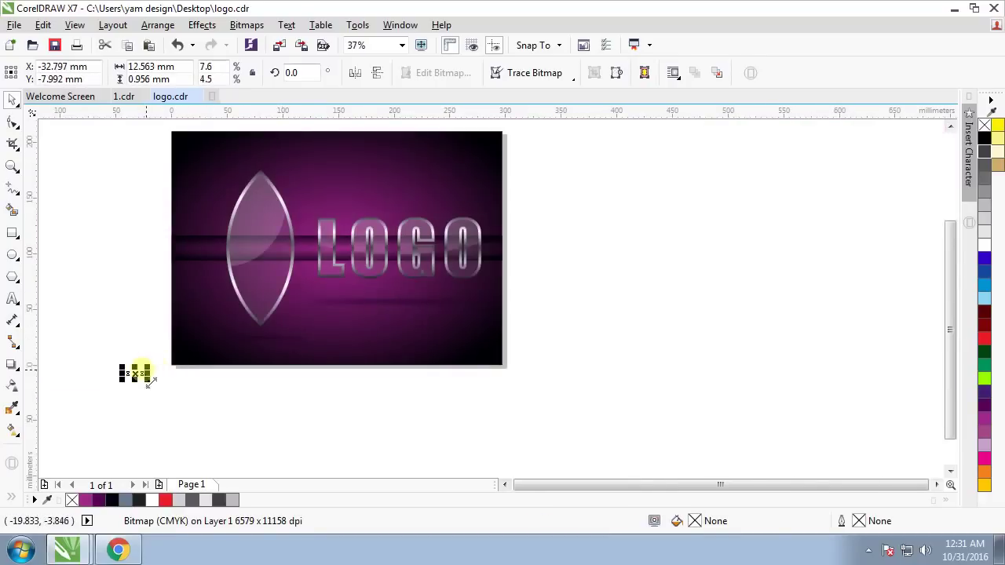
scroll(143, 383, up, 1)
key(ctrl+z)
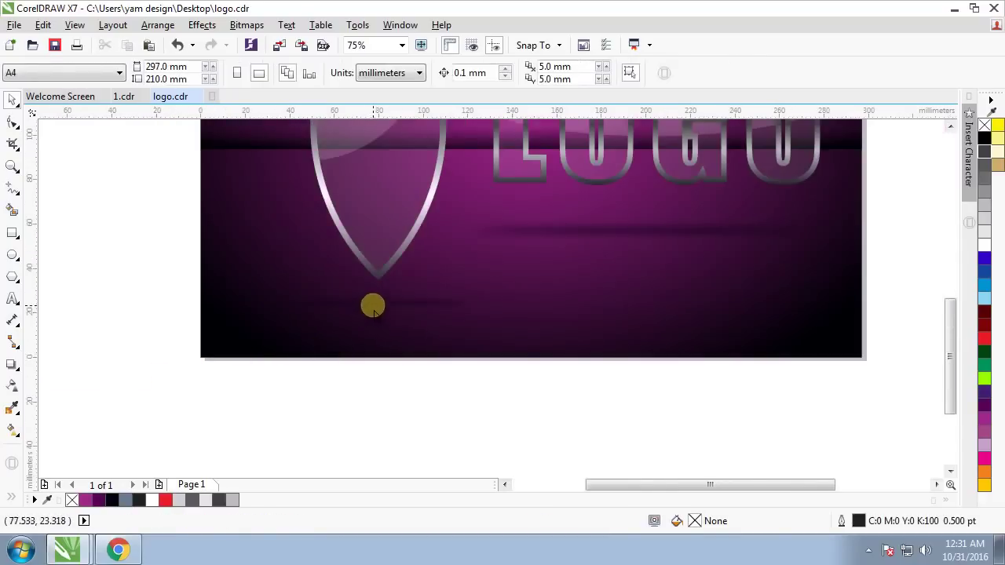
key(ctrl+z)
key(ctrl+z)
scroll(411, 299, up, 1)
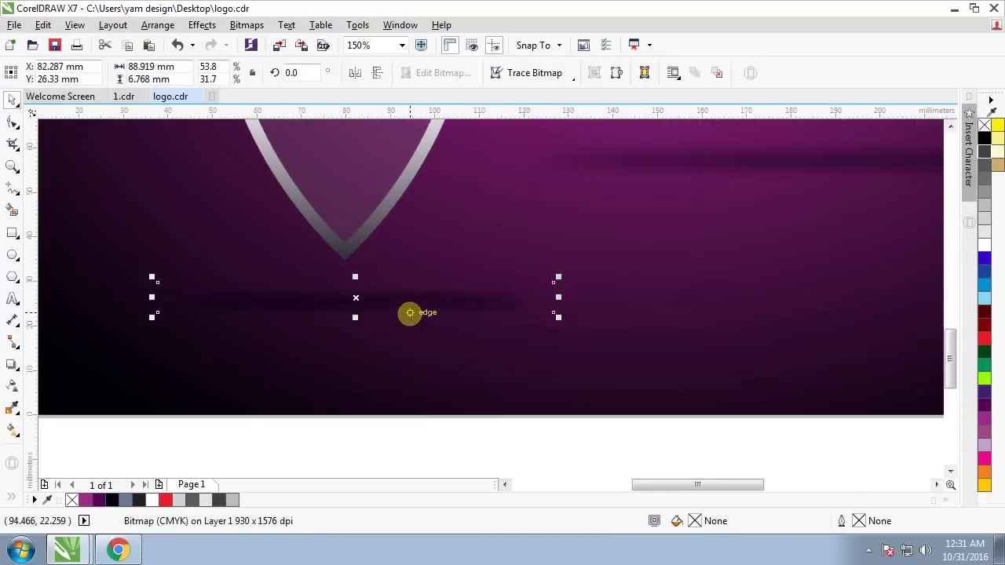
scroll(405, 329, down, 2)
Marquee-select the shadow objects beneath the lens and delete the selection
drag(207, 381, 511, 304)
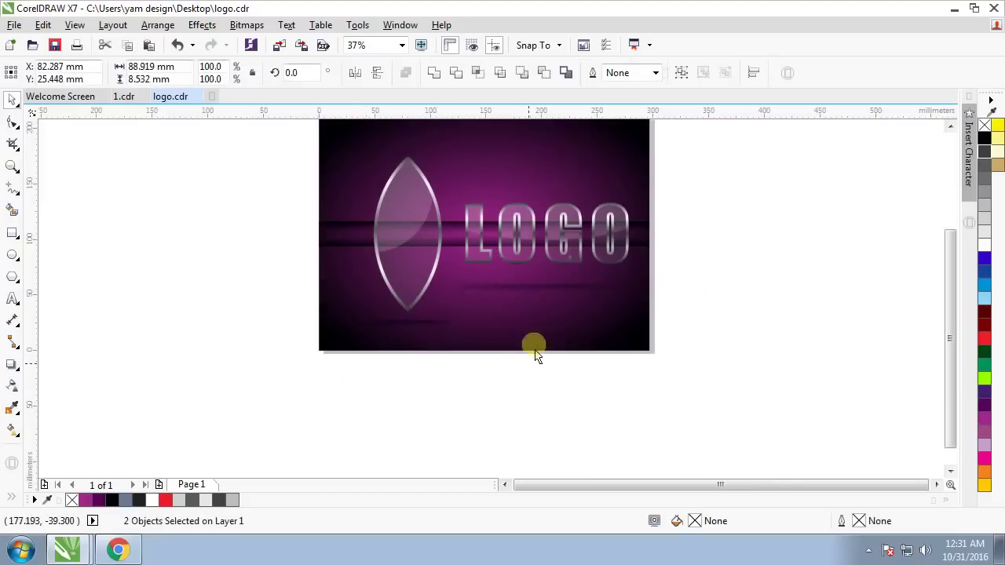
key(Delete)
scroll(563, 263, up, 1)
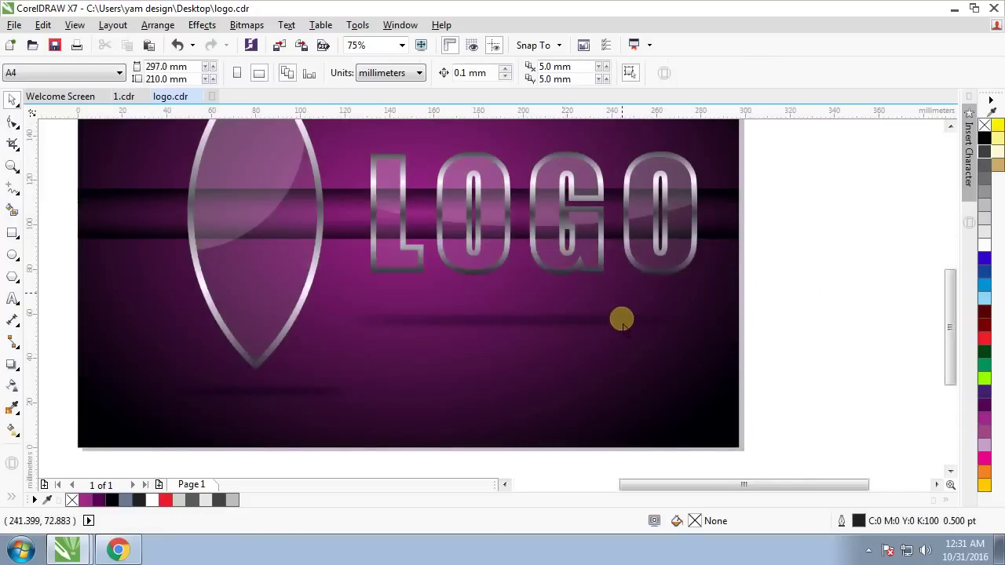
scroll(785, 287, down, 1)
scroll(746, 280, up, 1)
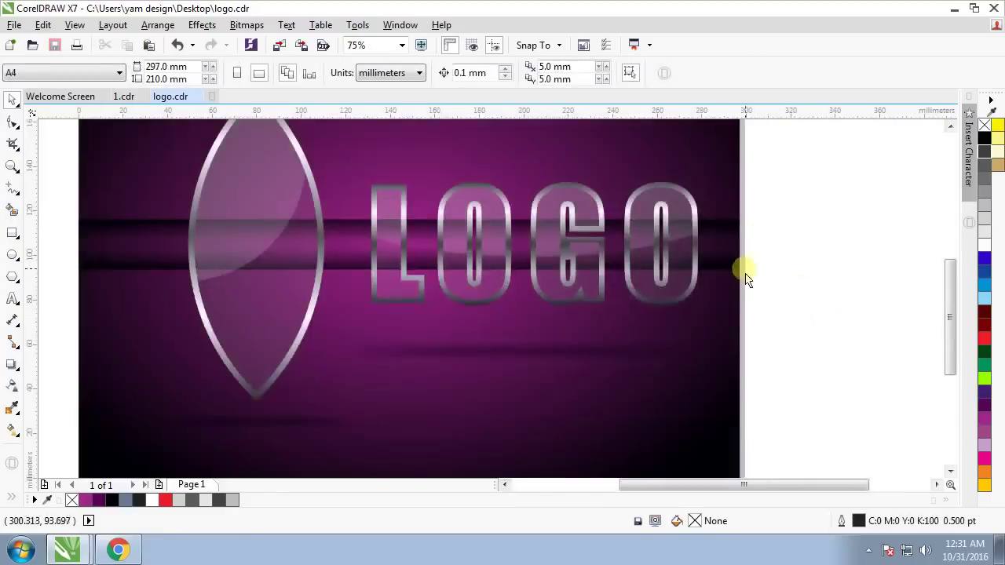
scroll(745, 281, down, 1)
scroll(527, 272, up, 1)
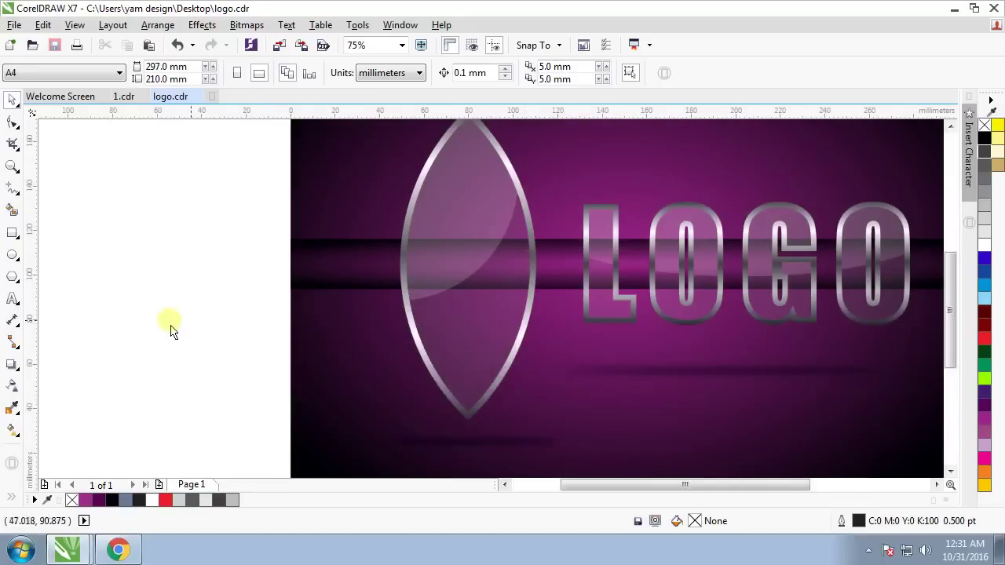
Draw a tall thin ellipse beside the lens, discarding a trial rectangle
click(12, 233)
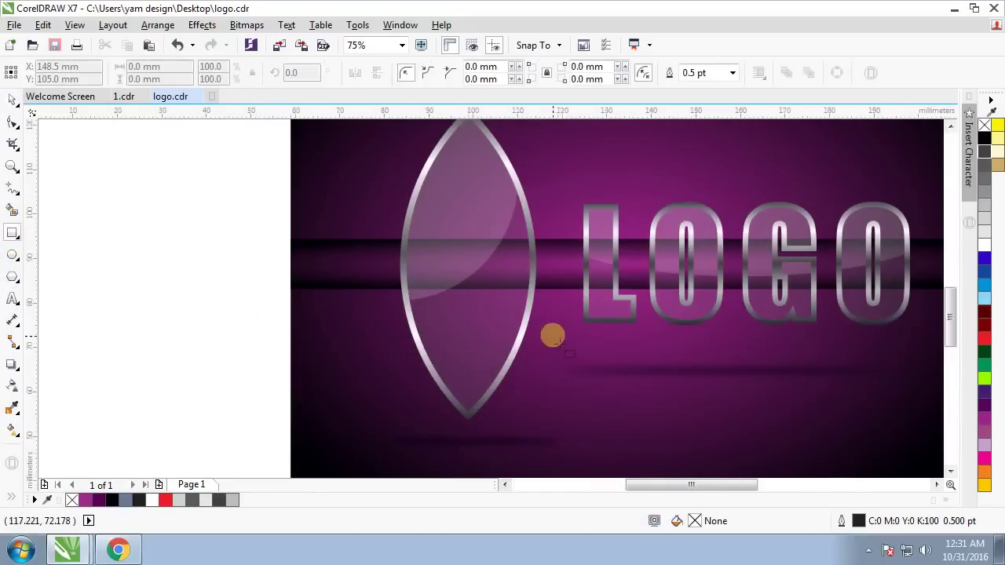
scroll(549, 334, up, 1)
drag(547, 294, 555, 377)
key(Delete)
click(13, 255)
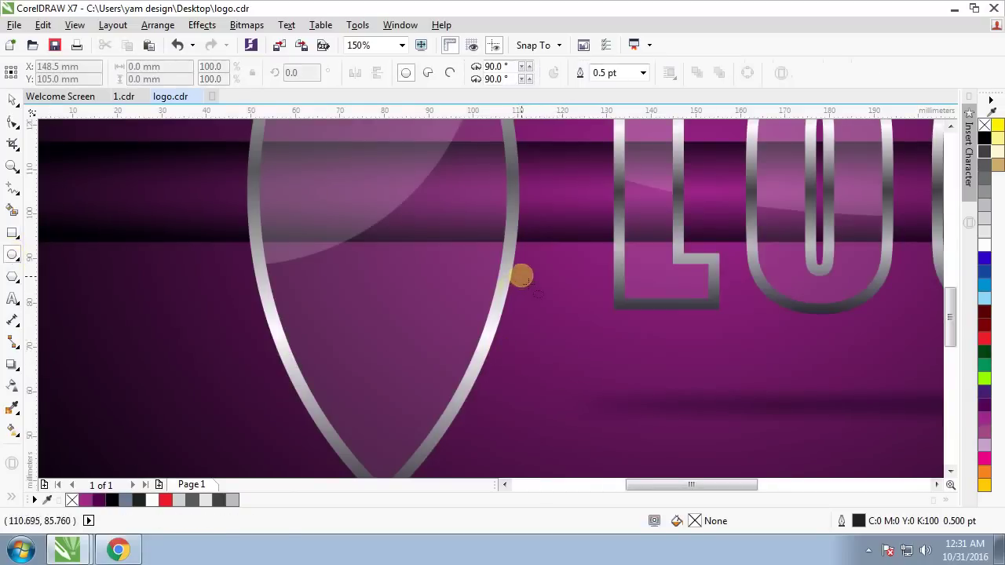
drag(530, 272, 539, 379)
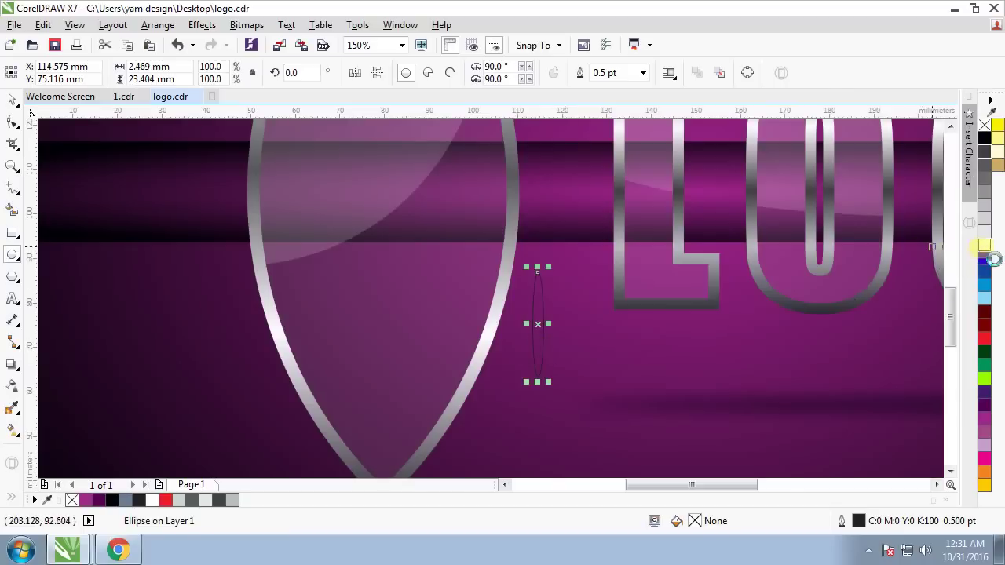
Fill the thin ellipse white and remove its outline
click(986, 248)
right_click(985, 127)
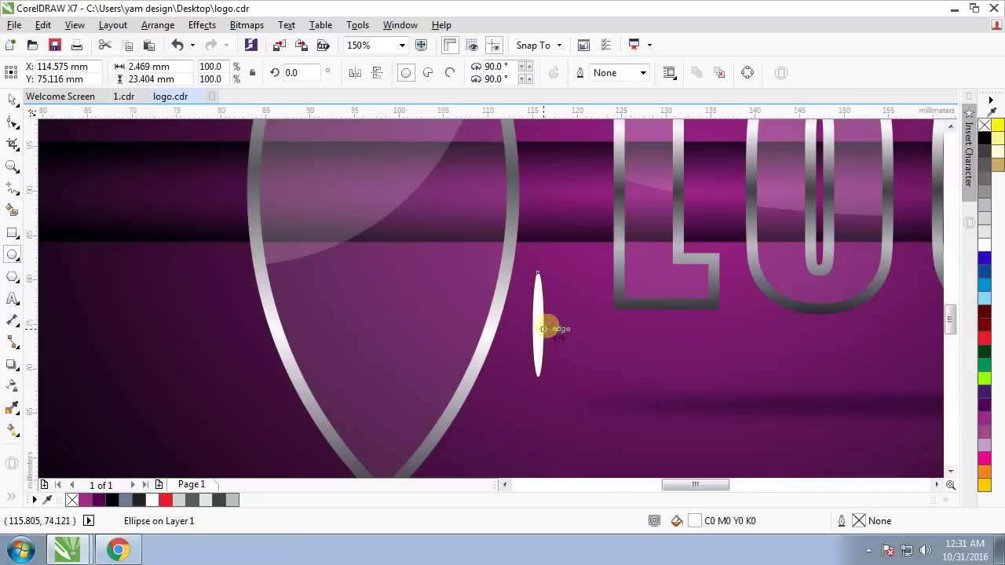
scroll(544, 330, up, 2)
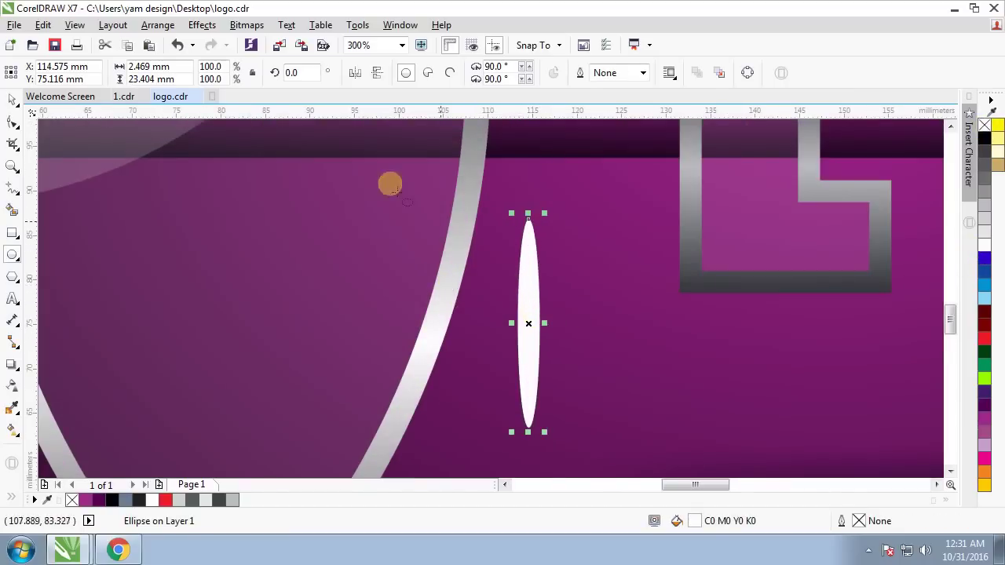
Convert the white ellipse to a bitmap and apply a 38-pixel Gaussian blur
click(247, 26)
click(306, 29)
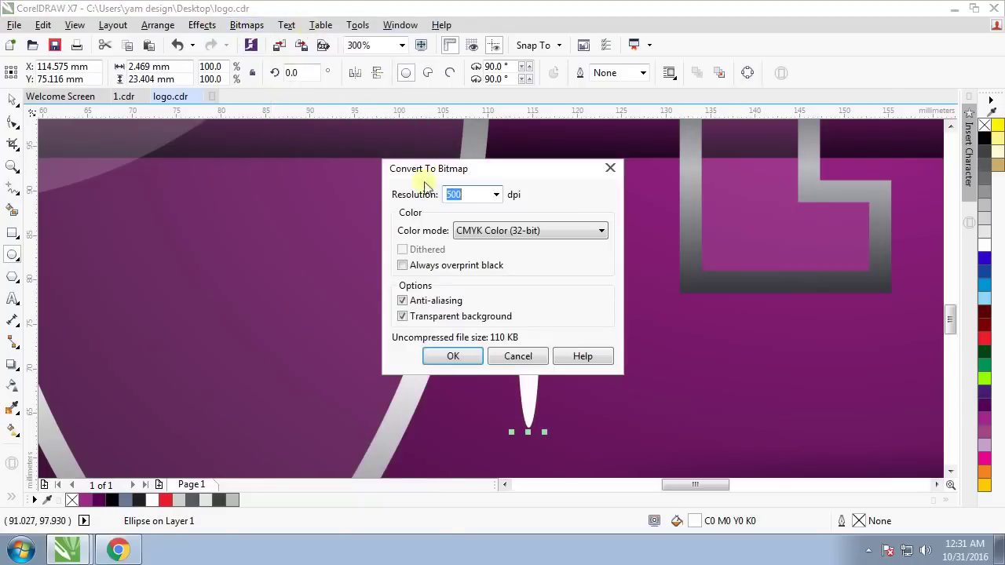
click(454, 357)
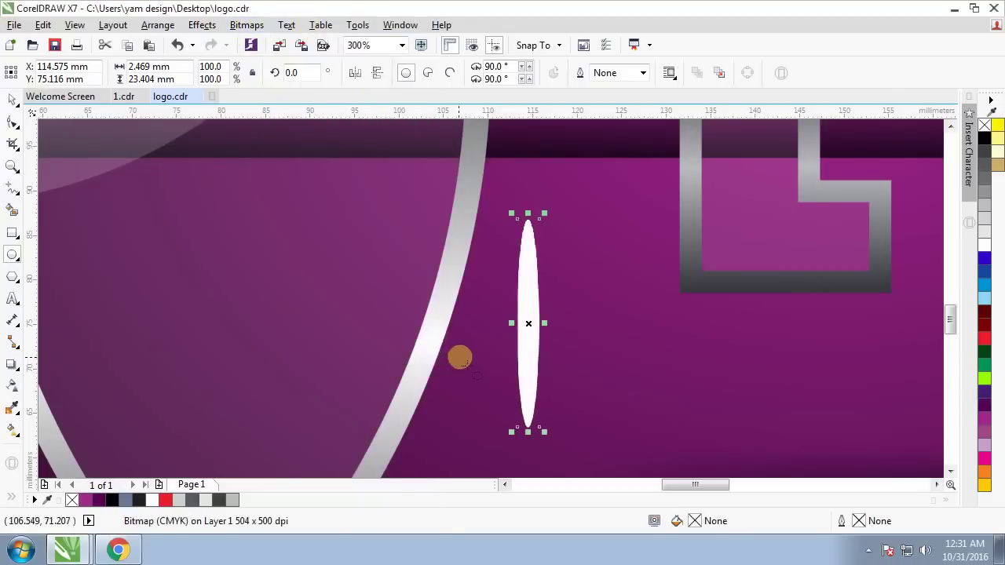
click(247, 25)
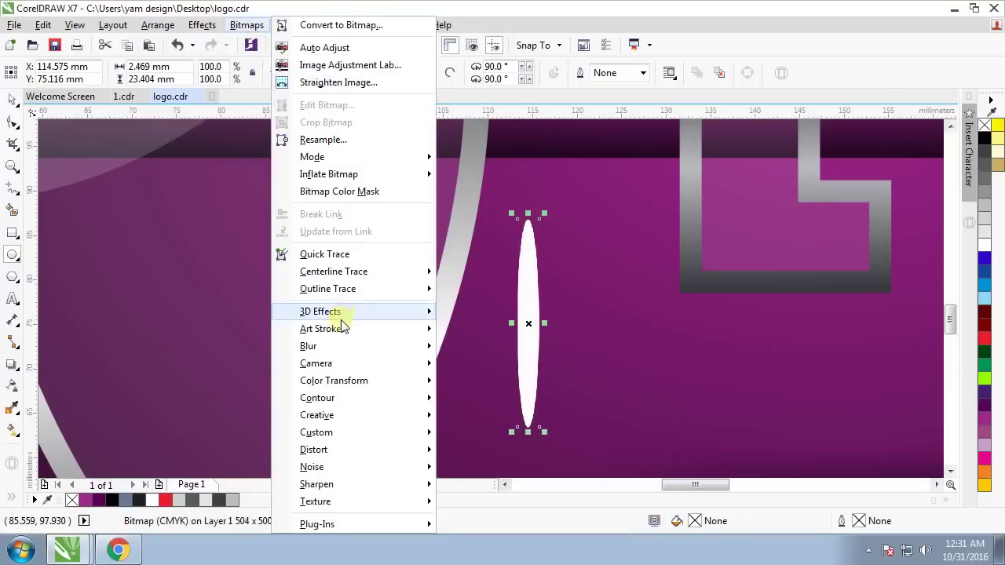
mouse_move(308, 346)
click(470, 364)
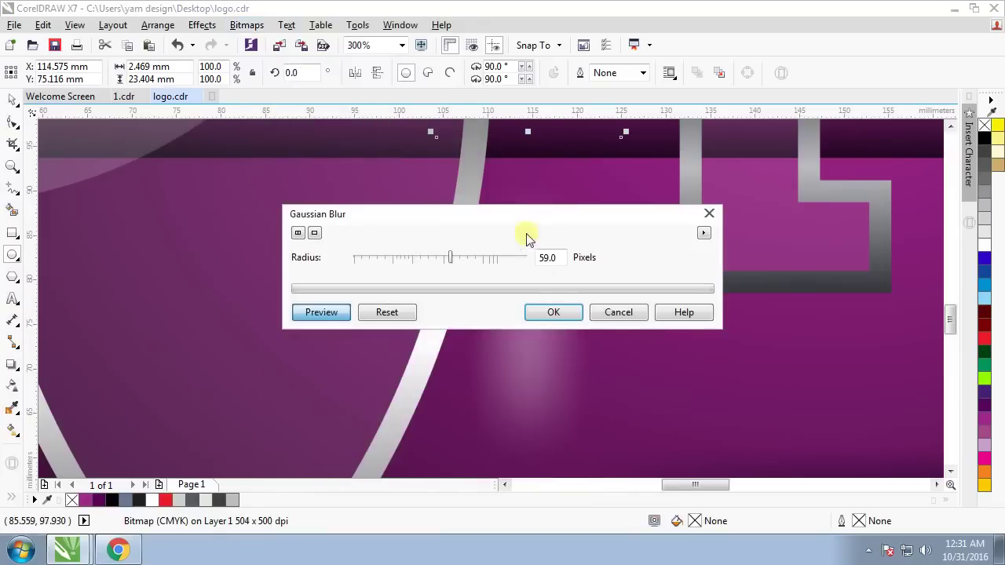
drag(455, 213, 740, 243)
drag(732, 292, 722, 287)
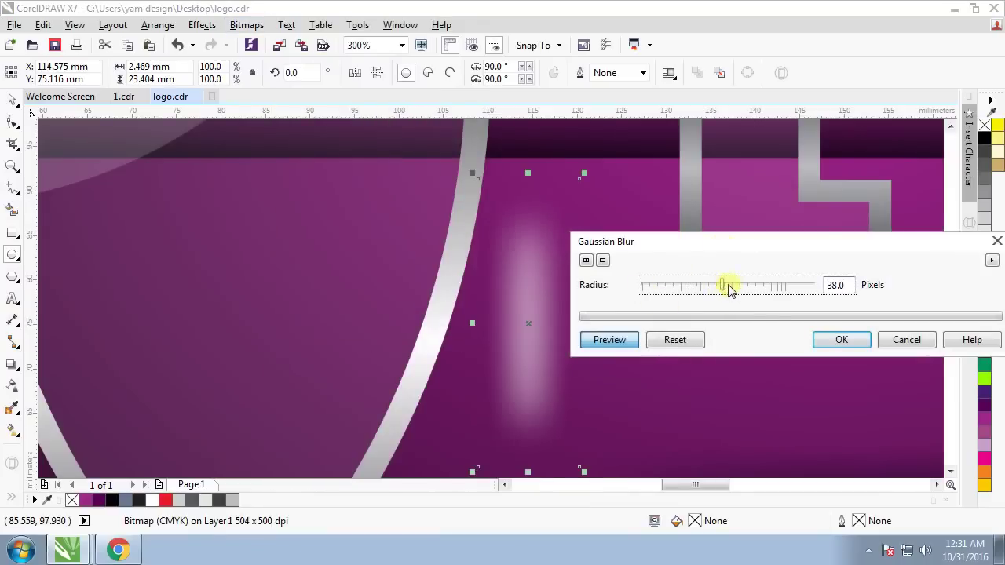
click(840, 345)
scroll(565, 303, down, 2)
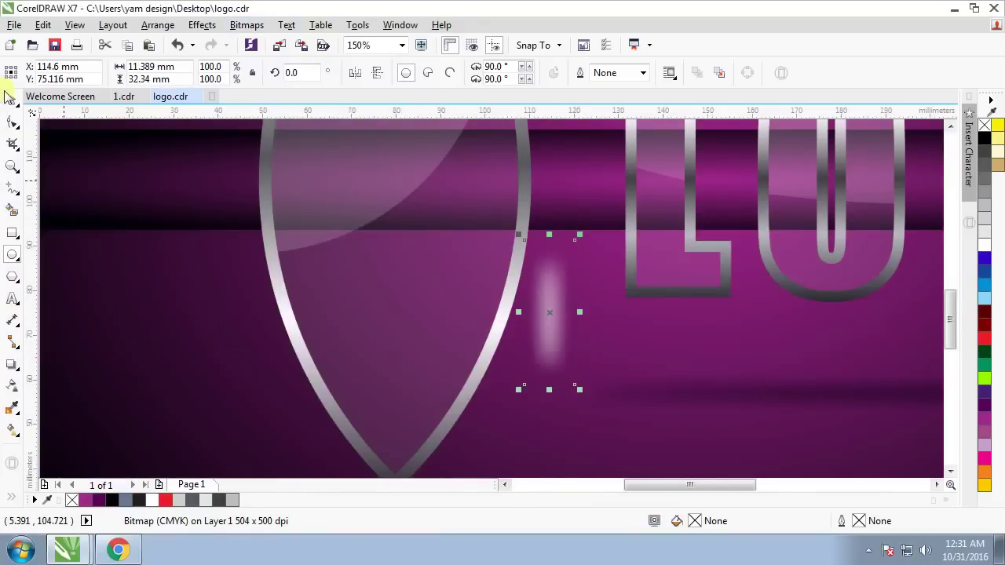
Move the blurred glow left of the lens and drop a copy onto the lens rim
key(space)
mouse_move(554, 320)
mouse_down()
mouse_move(291, 329)
mouse_move(147, 345)
mouse_up()
drag(280, 347, 290, 347)
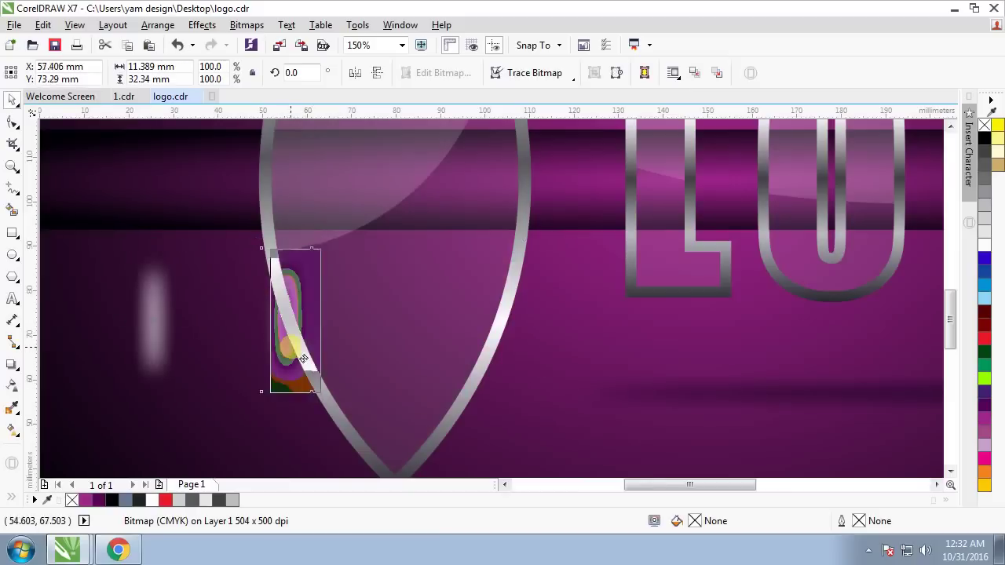
click(335, 397)
drag(334, 400, 355, 390)
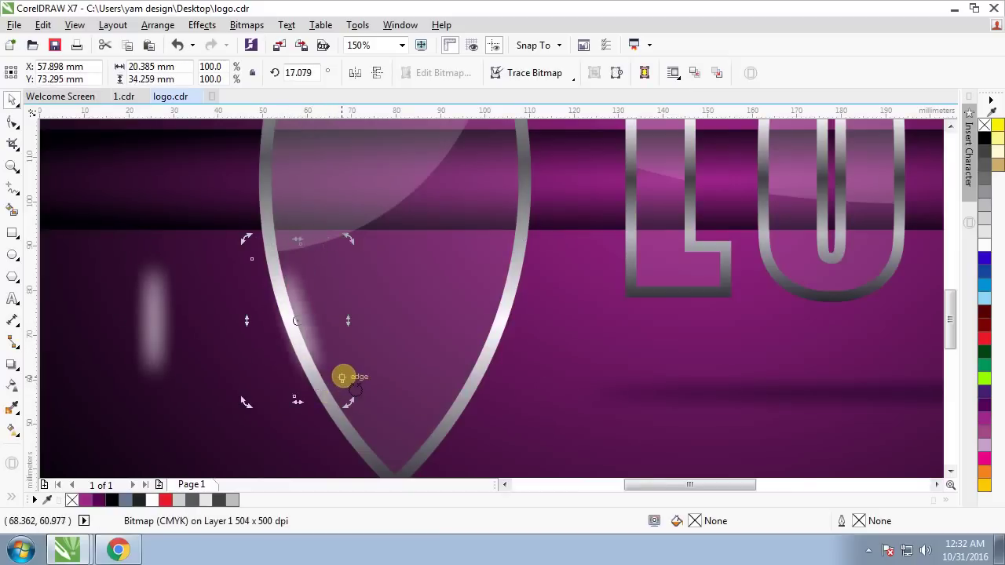
key(Escape)
Narrow the glow copy and tilt it to follow the lens's left rim
drag(290, 346, 280, 346)
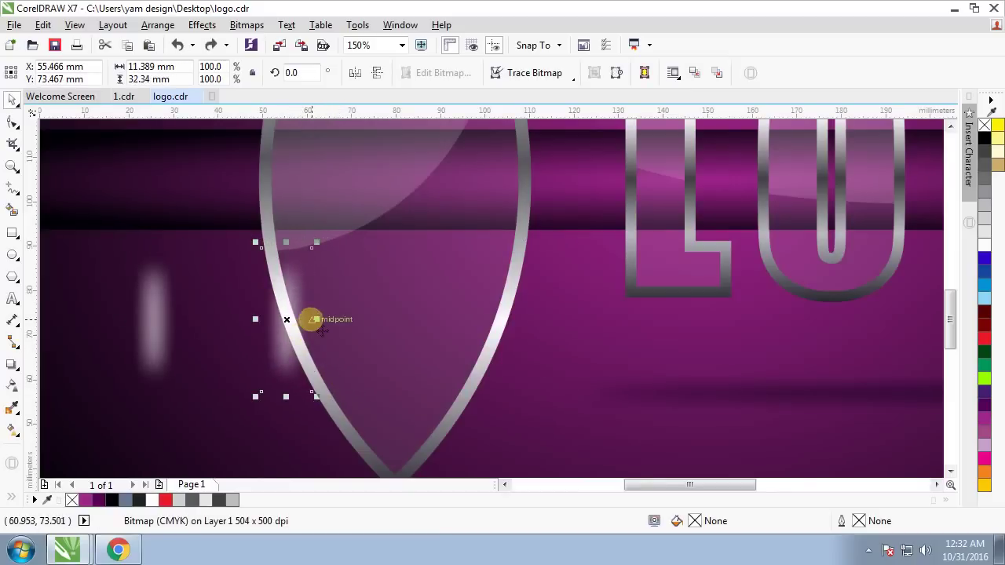
drag(316, 318, 296, 321)
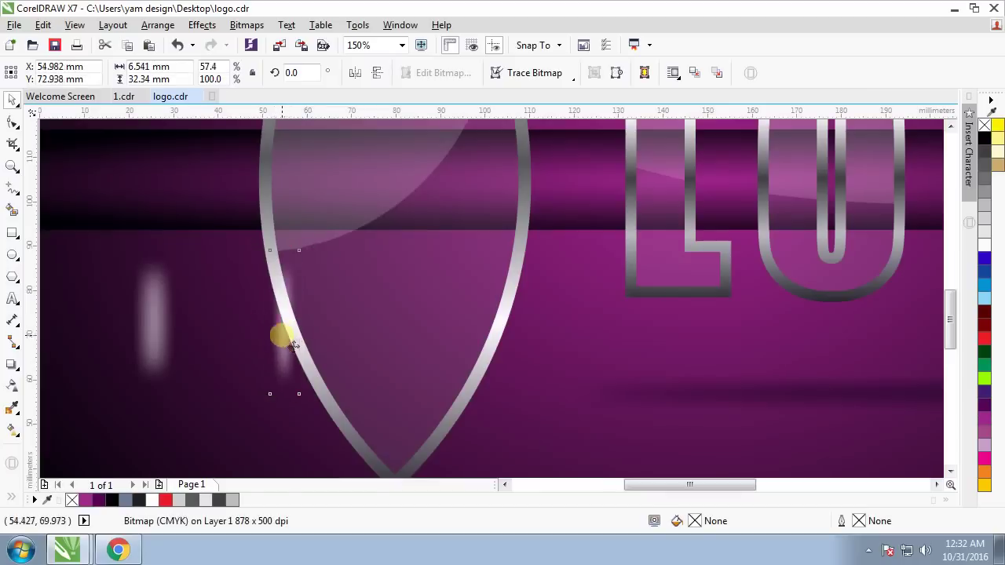
click(294, 344)
mouse_move(301, 396)
mouse_down()
mouse_move(342, 404)
mouse_move(338, 392)
mouse_up()
key(Right)
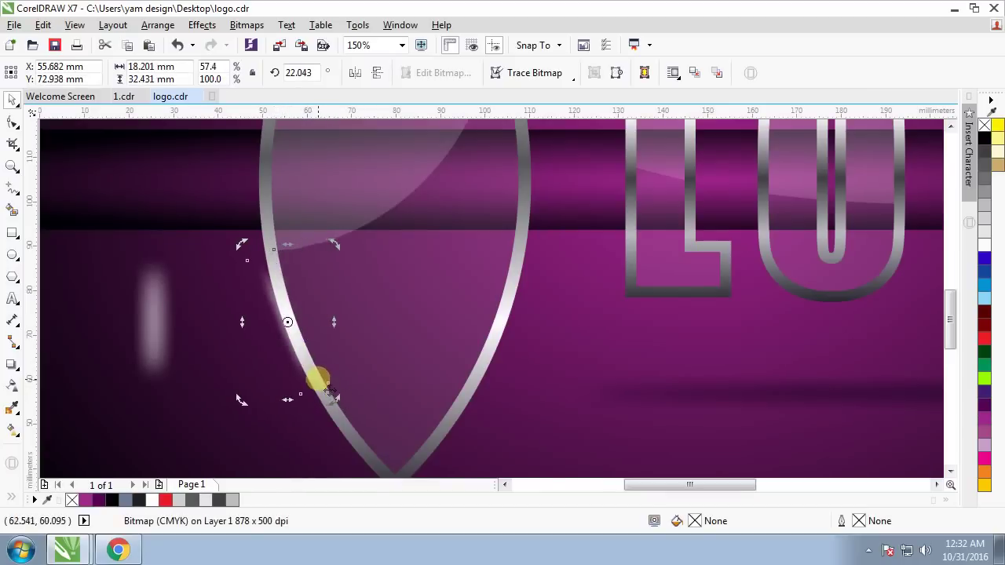
Set the rim glow's transparency merge mode to Add
click(14, 384)
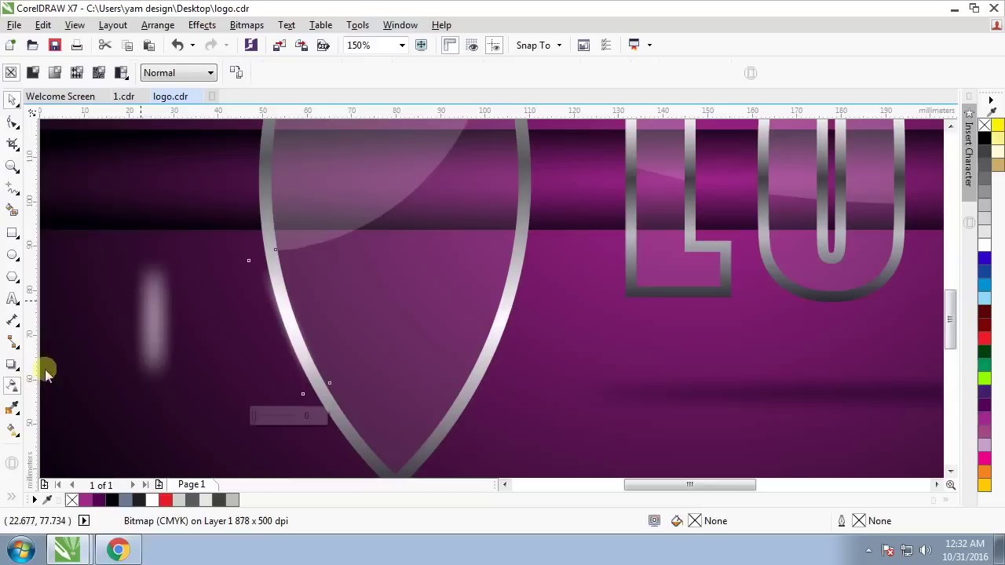
click(157, 74)
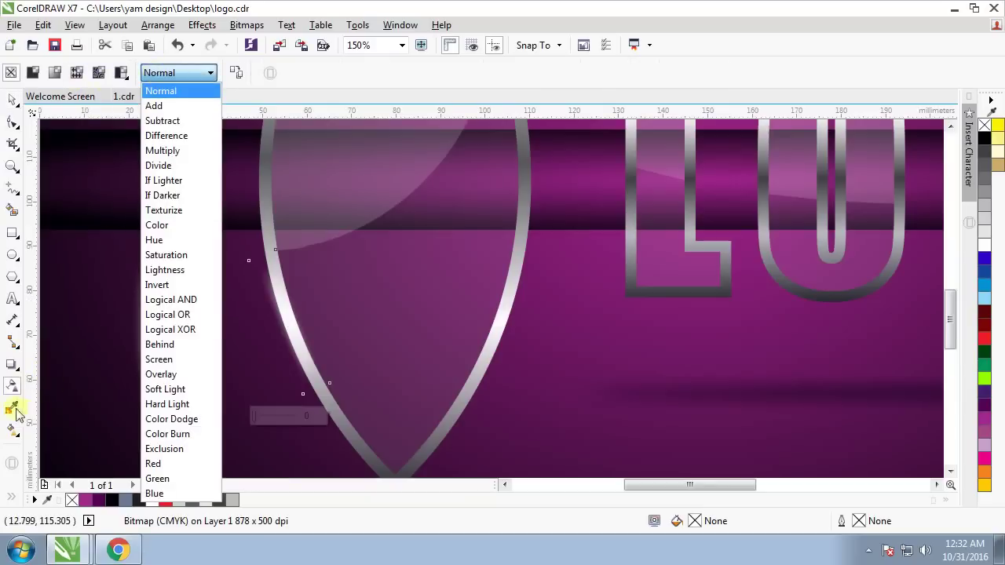
click(174, 106)
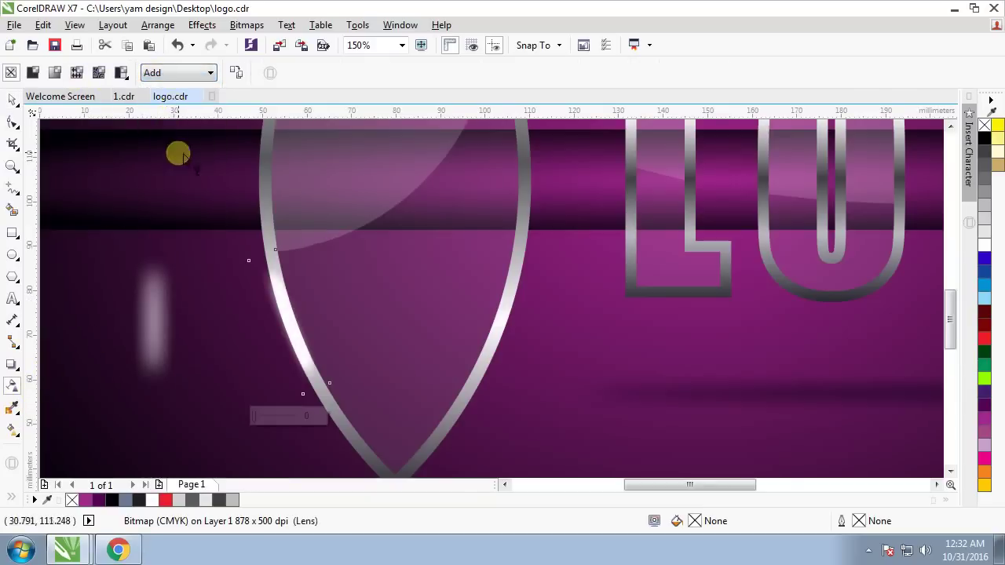
Enlarge the rim glow, nudge it right and tilt it back slightly
click(13, 102)
mouse_move(286, 320)
mouse_down()
mouse_move(341, 349)
mouse_move(308, 358)
mouse_up()
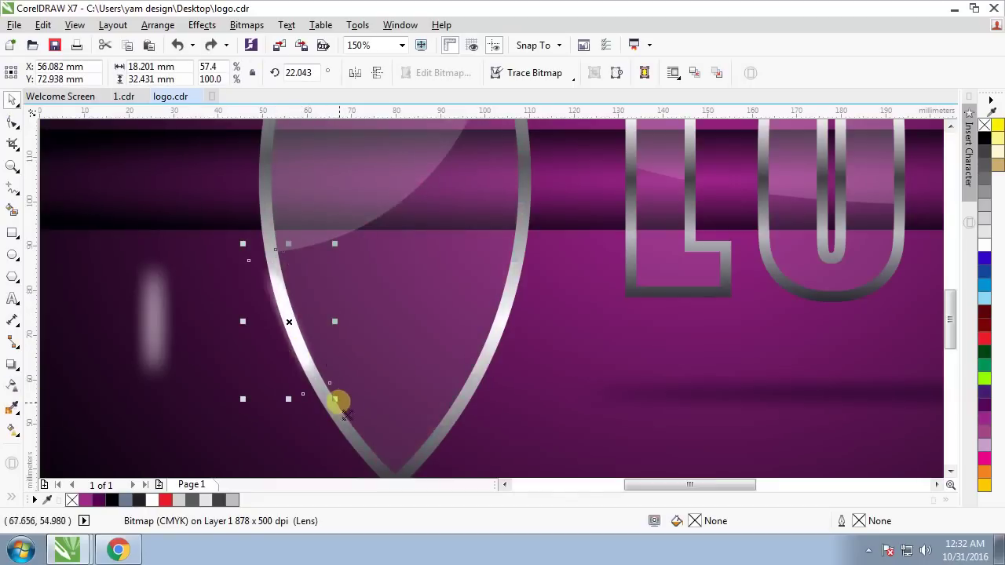
mouse_move(336, 399)
mouse_down()
mouse_move(358, 433)
mouse_move(349, 436)
mouse_up()
click(303, 349)
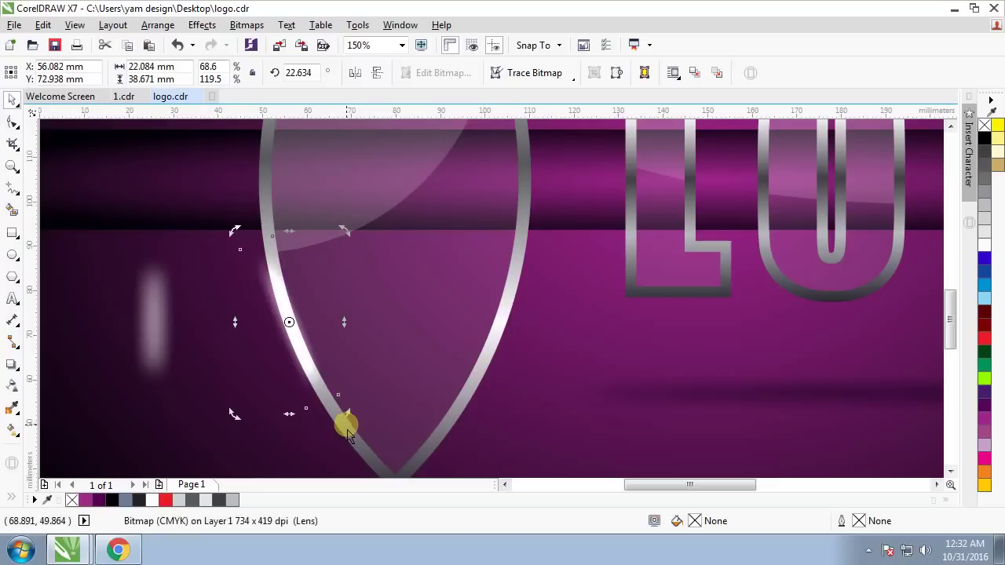
key(Right)
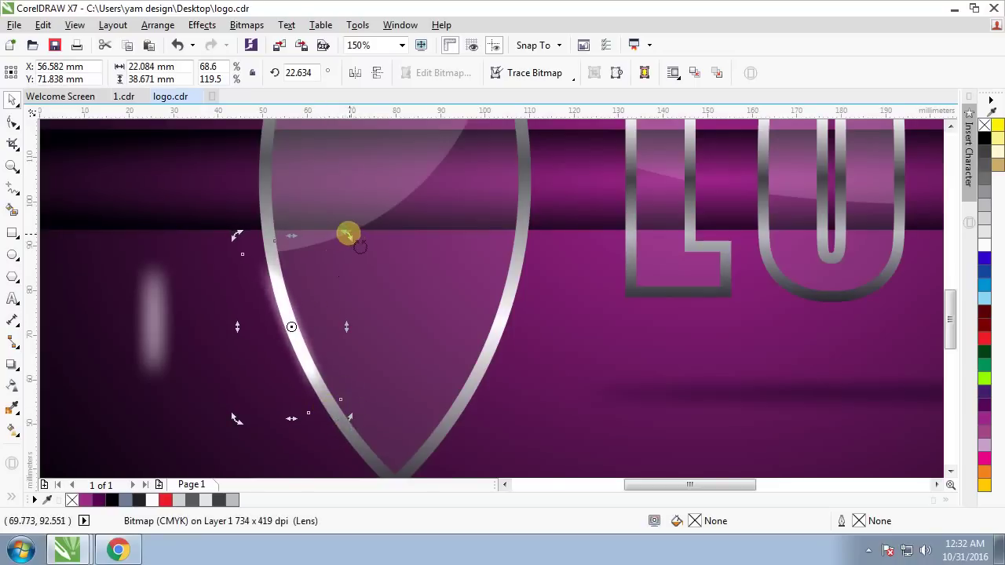
drag(348, 232, 354, 233)
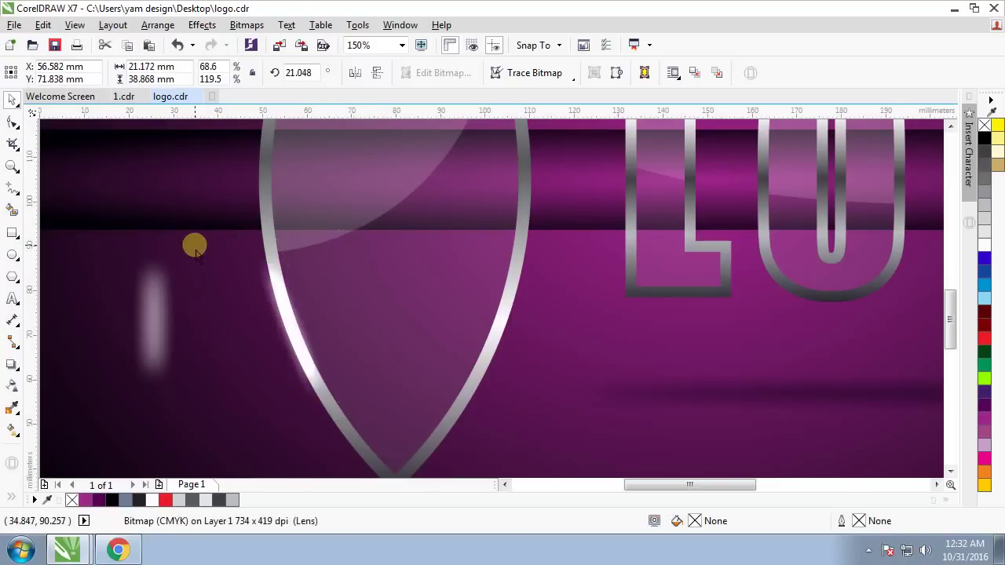
click(195, 243)
scroll(314, 349, down, 4)
scroll(310, 339, up, 4)
click(307, 343)
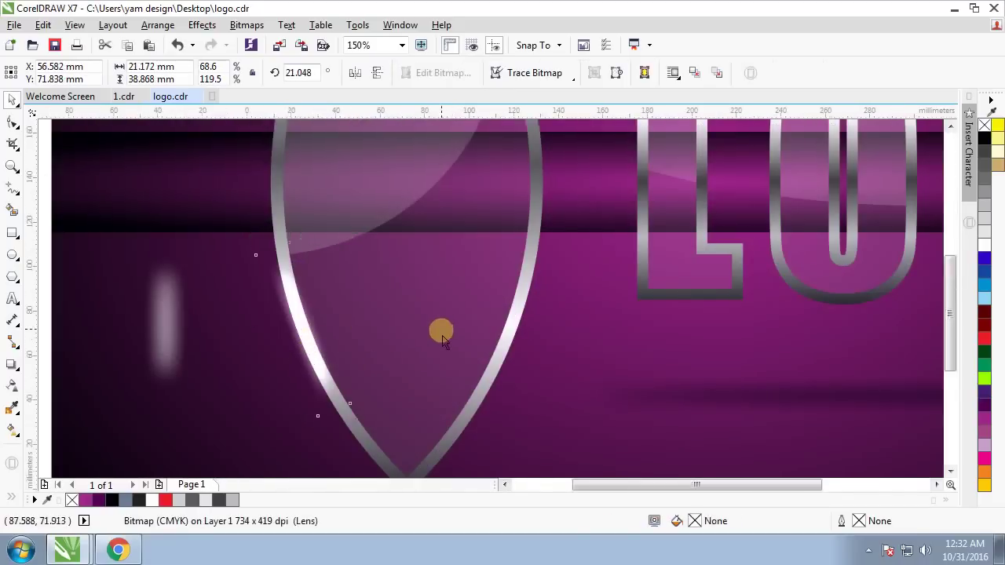
scroll(439, 332, down, 2)
Import the 'light' image from D:\matirial\psd into the drawing
right_click(130, 272)
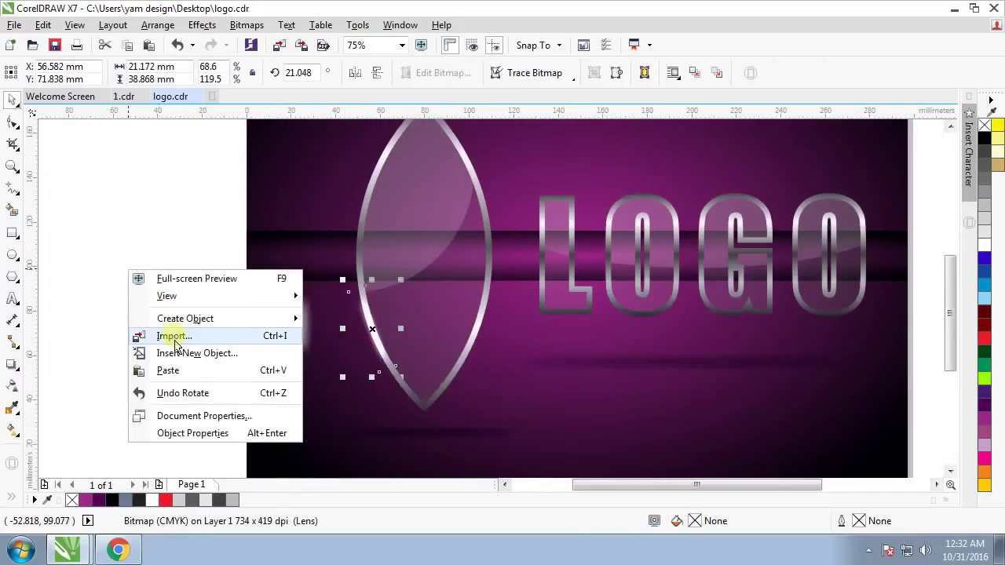
click(271, 333)
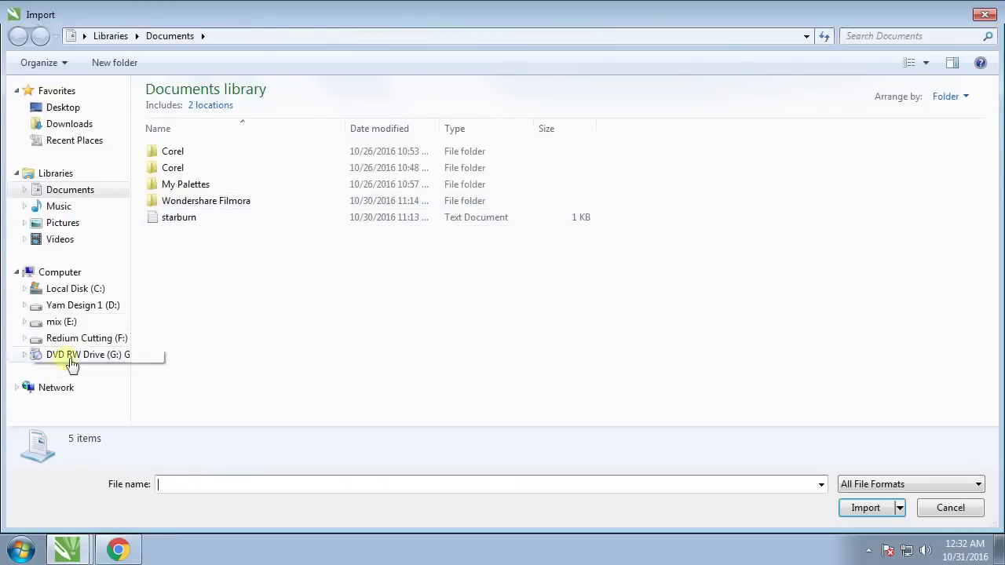
click(86, 307)
double_click(217, 207)
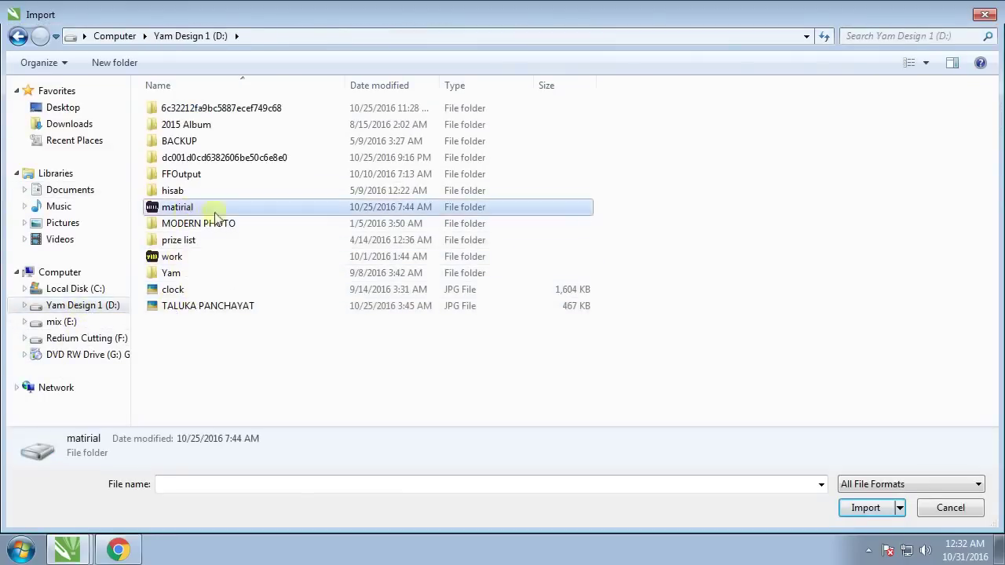
double_click(258, 240)
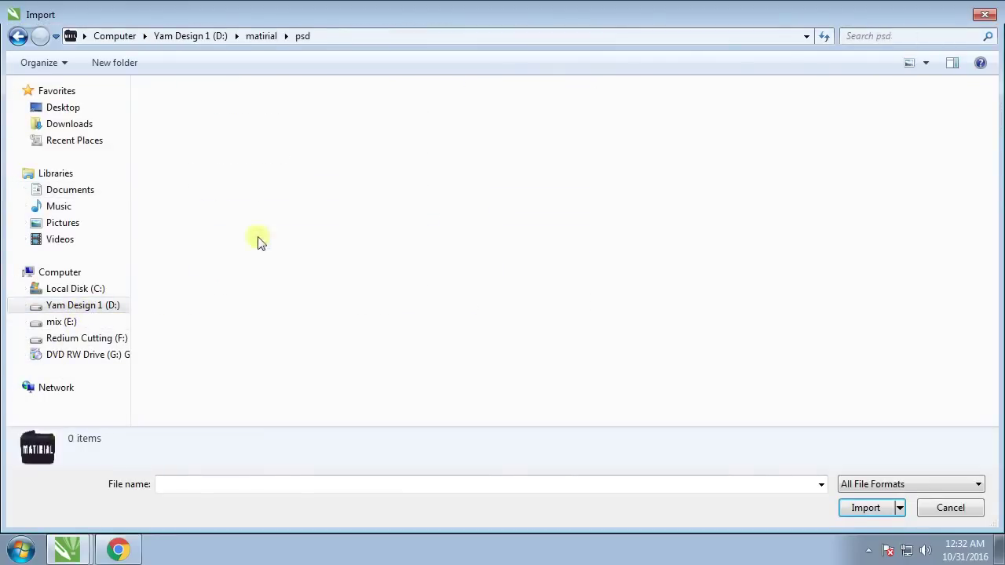
scroll(642, 292, down, 2)
scroll(642, 292, down, 5)
scroll(691, 288, down, 5)
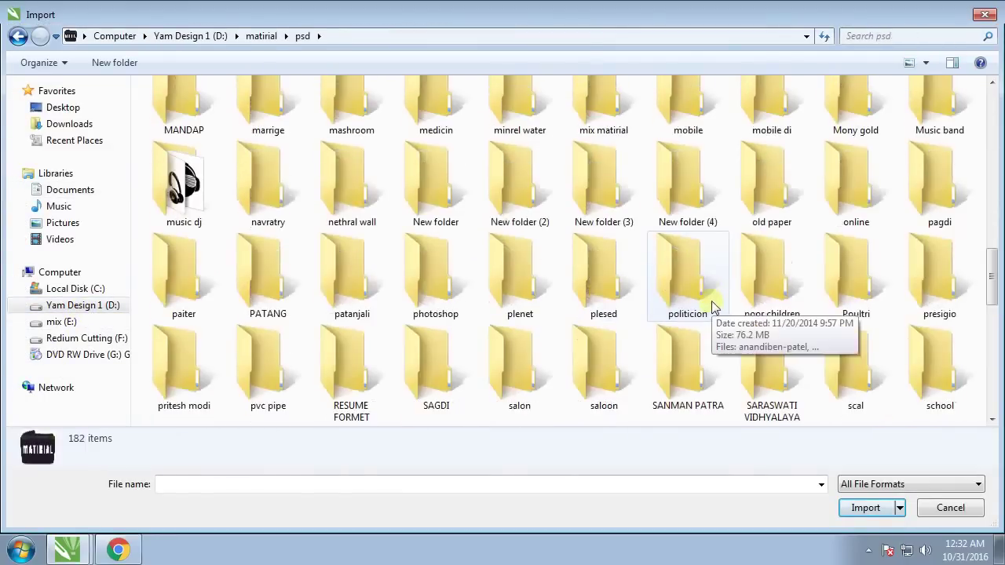
scroll(707, 314, down, 5)
click(772, 381)
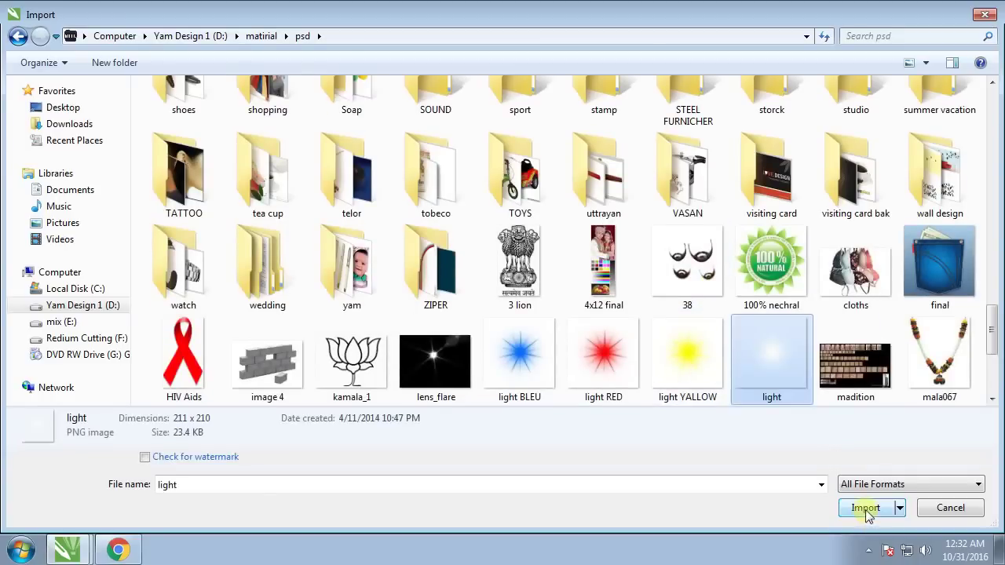
click(863, 508)
Place the light image on the lens rim, reshape it taller and narrower, and move it lower left
drag(353, 316, 385, 348)
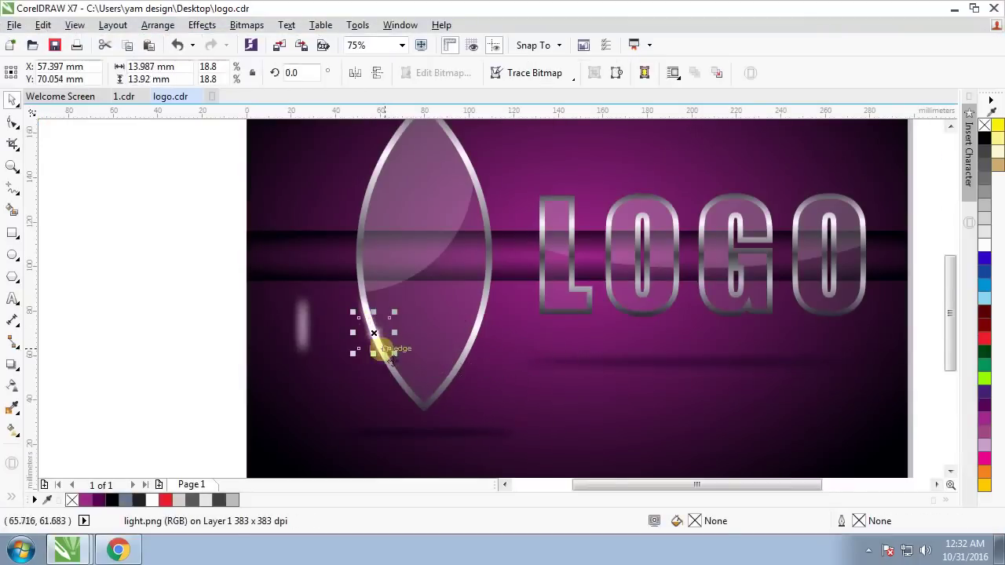
scroll(389, 350, up, 1)
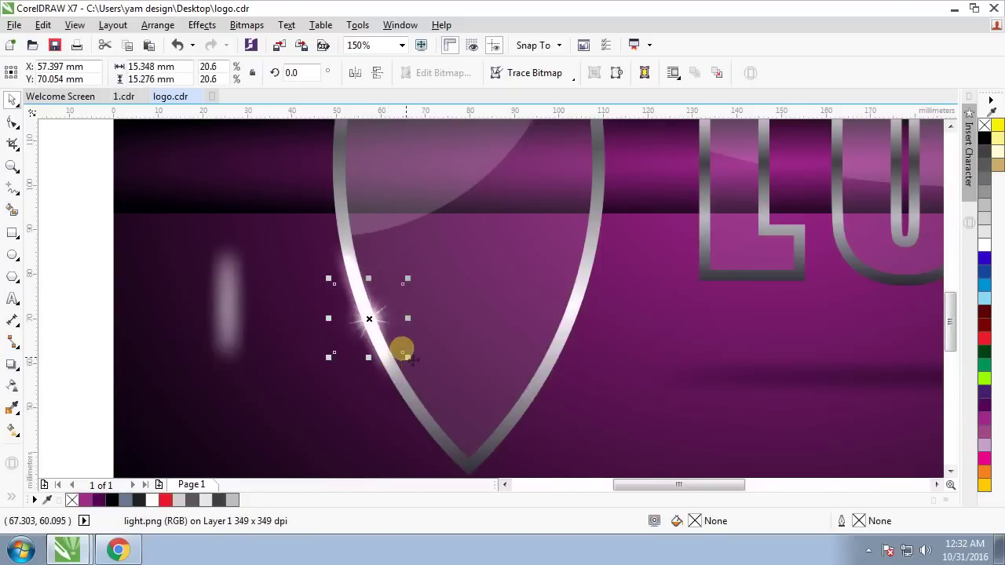
mouse_move(405, 318)
mouse_down()
mouse_move(397, 371)
mouse_move(397, 355)
mouse_move(409, 353)
mouse_up()
click(396, 350)
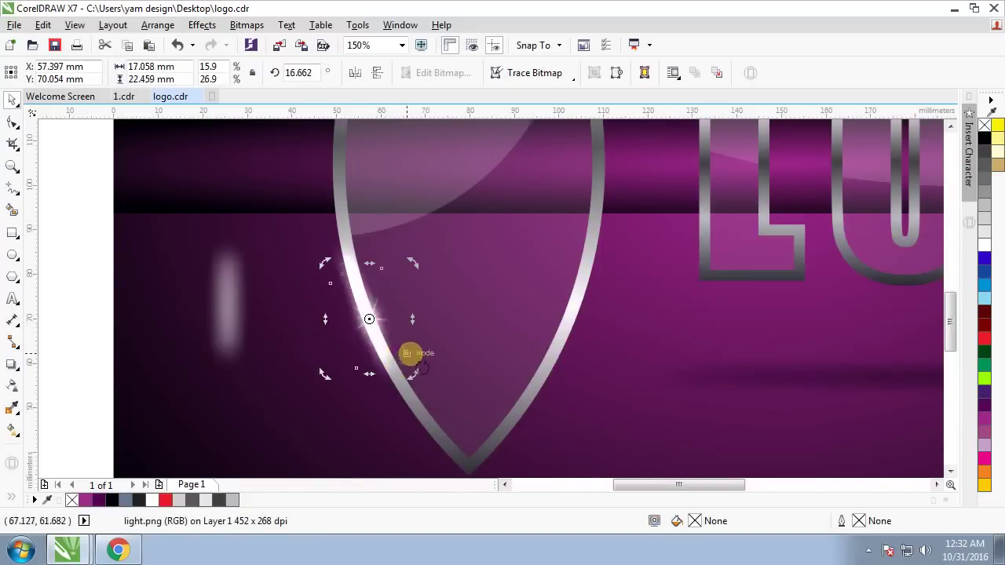
scroll(369, 319, down, 2)
drag(301, 328, 319, 430)
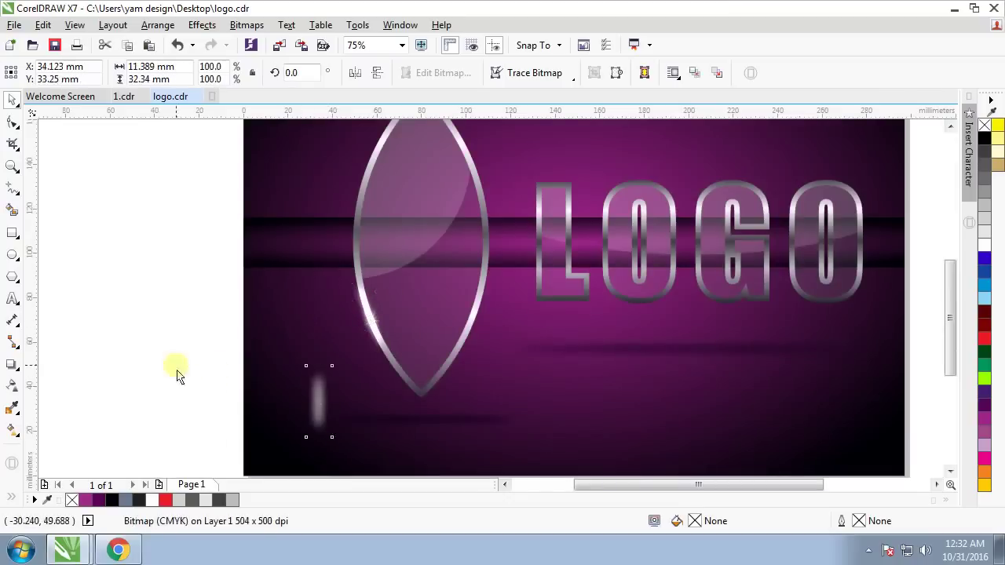
click(175, 370)
Enlarge the sparkle light slightly and select it together with the rim glow
click(377, 341)
click(218, 359)
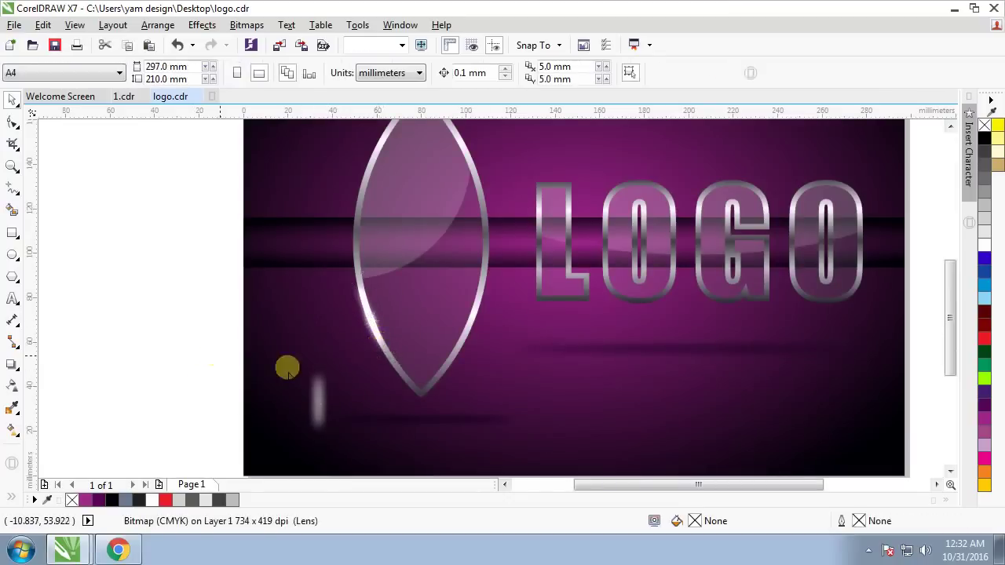
click(372, 321)
scroll(382, 322, up, 2)
mouse_move(403, 369)
mouse_down()
mouse_move(415, 374)
mouse_move(361, 315)
mouse_up()
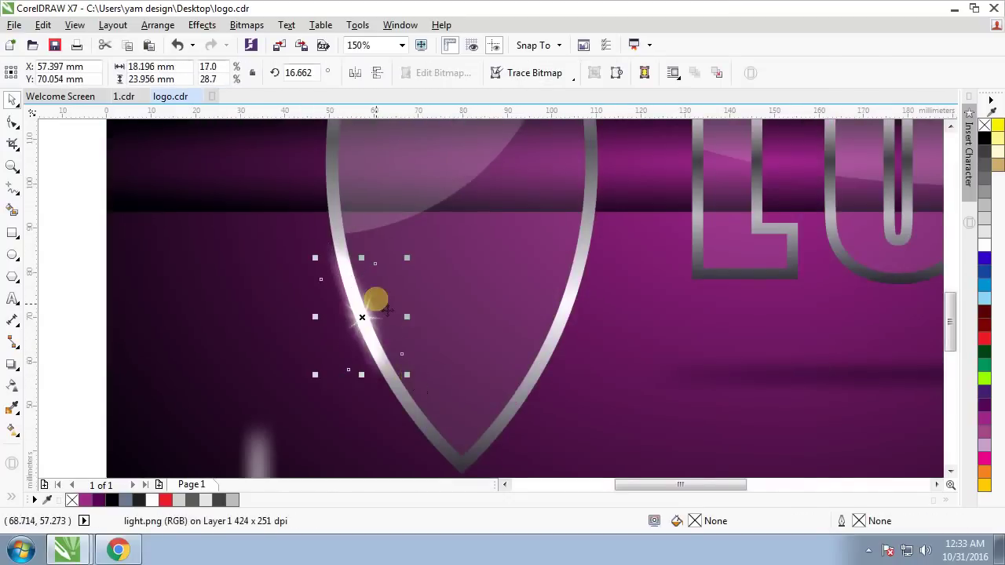
scroll(361, 316, down, 2)
click(188, 363)
click(369, 304)
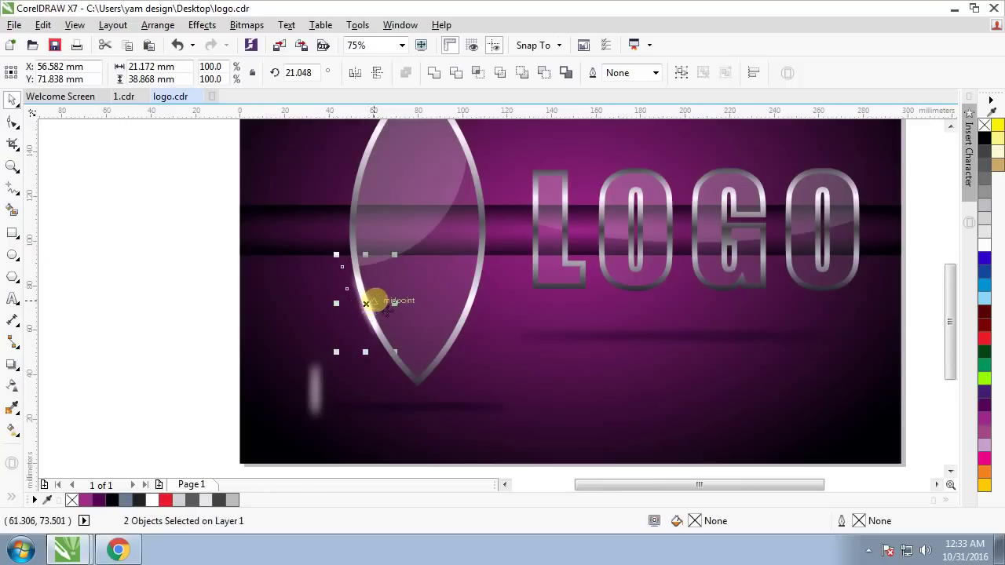
Group the sparkle light with its glow and place it on the lens's top edge
key(ctrl+g)
drag(366, 306, 467, 160)
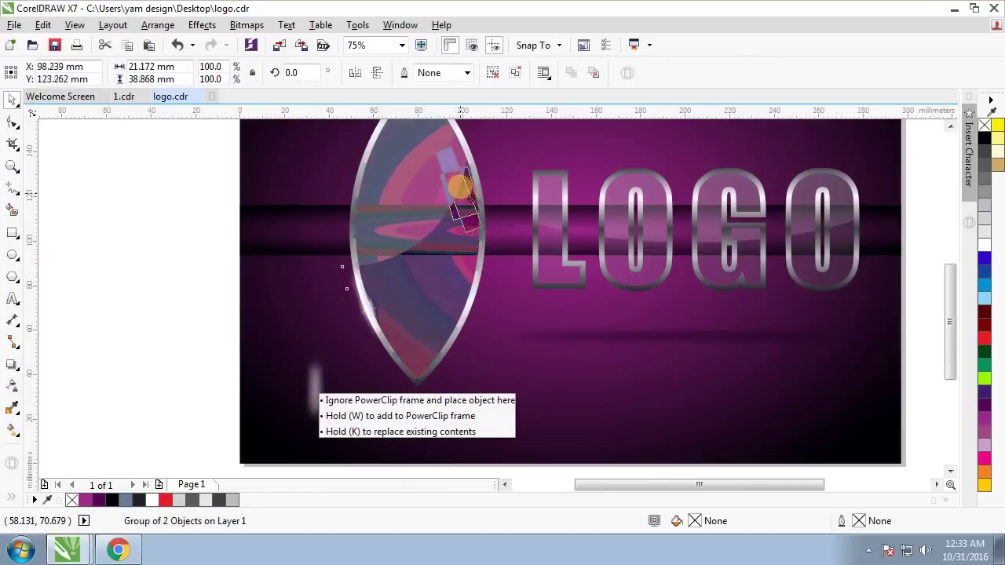
scroll(468, 159, up, 2)
scroll(467, 165, up, 2)
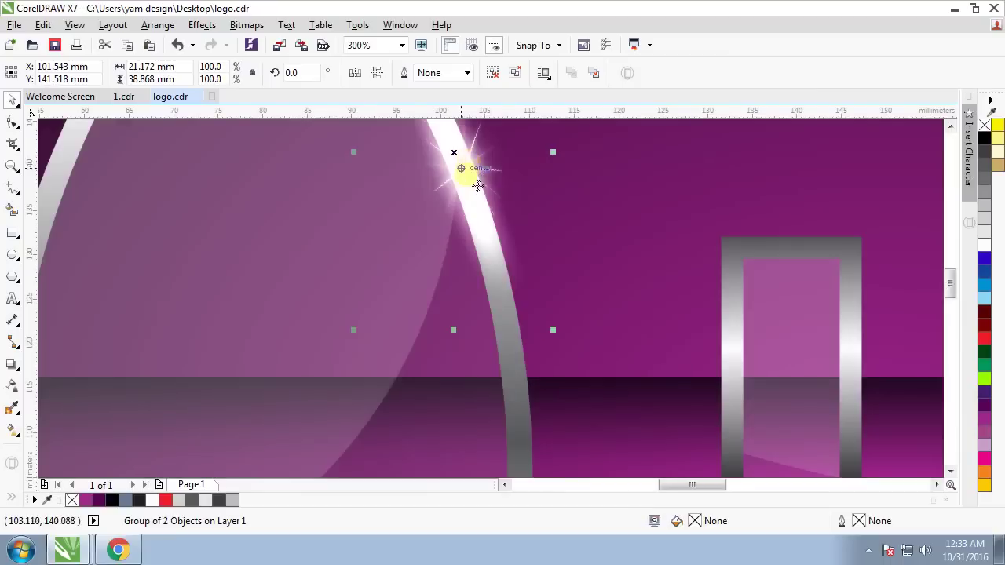
scroll(466, 168, down, 4)
mouse_move(469, 161)
mouse_down()
mouse_move(463, 172)
mouse_move(532, 242)
mouse_up()
Drop a sparkle copy on the L's left edge, narrowed and rotated to follow it
click(531, 243)
scroll(531, 248, up, 2)
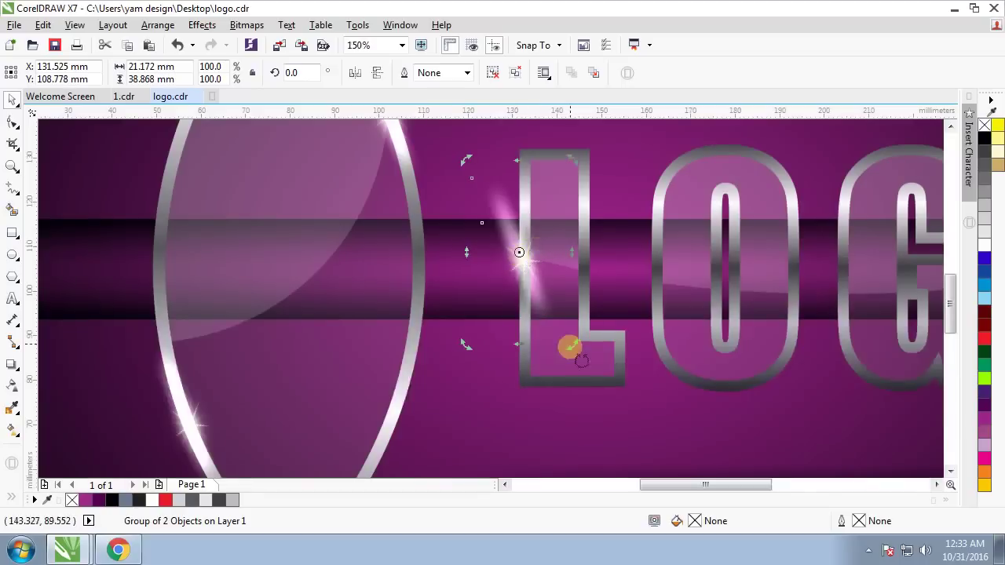
drag(582, 358, 539, 348)
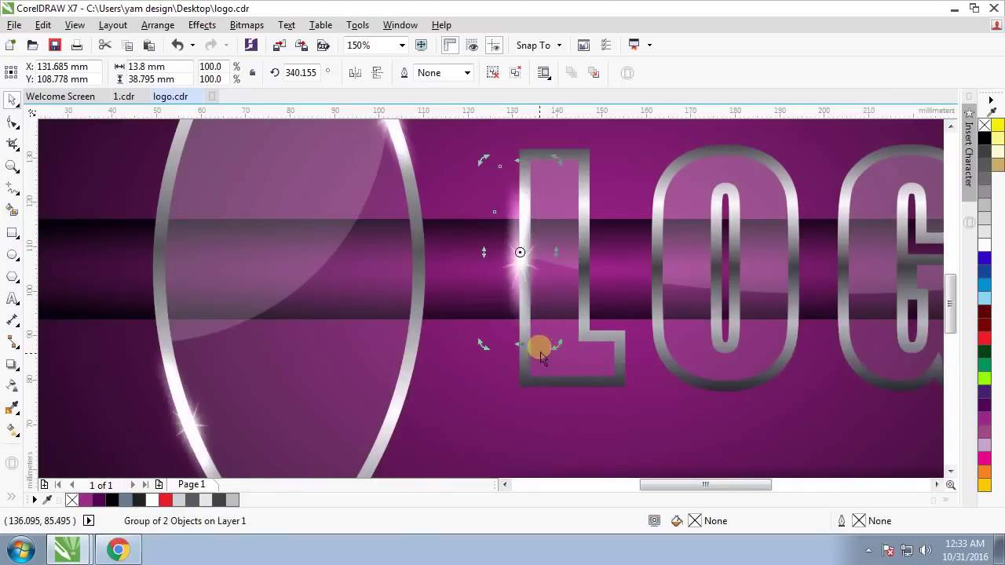
click(513, 242)
click(537, 239)
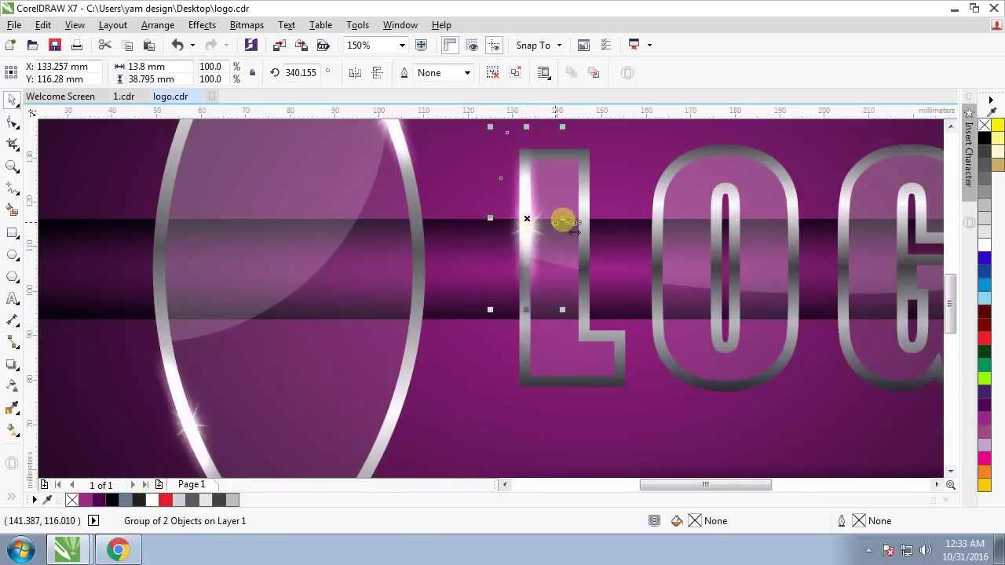
drag(574, 230, 560, 233)
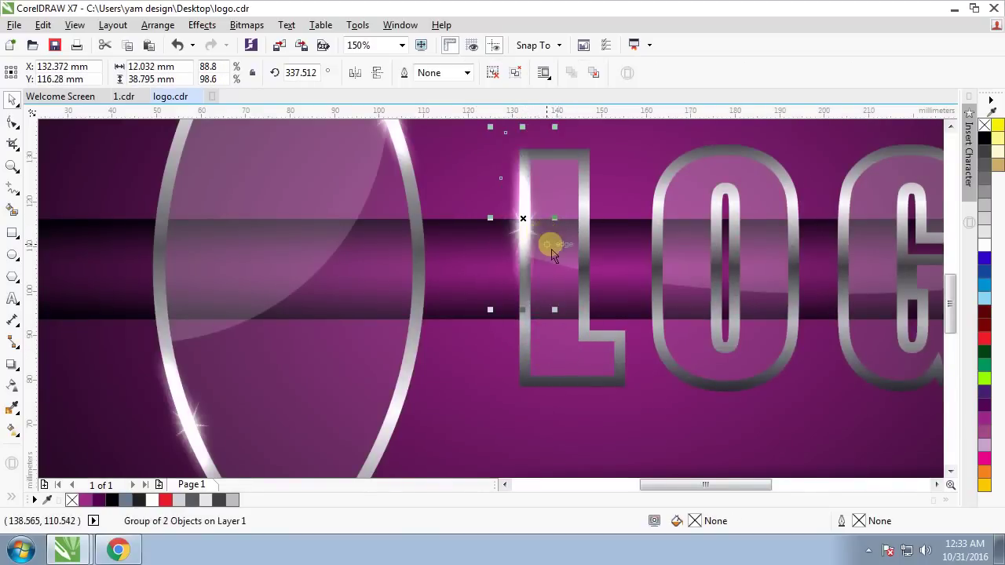
click(534, 251)
mouse_move(554, 314)
mouse_down()
mouse_move(568, 325)
mouse_move(558, 315)
mouse_up()
scroll(478, 359, down, 2)
Place another sparkle copy on the first O's left edge
click(498, 230)
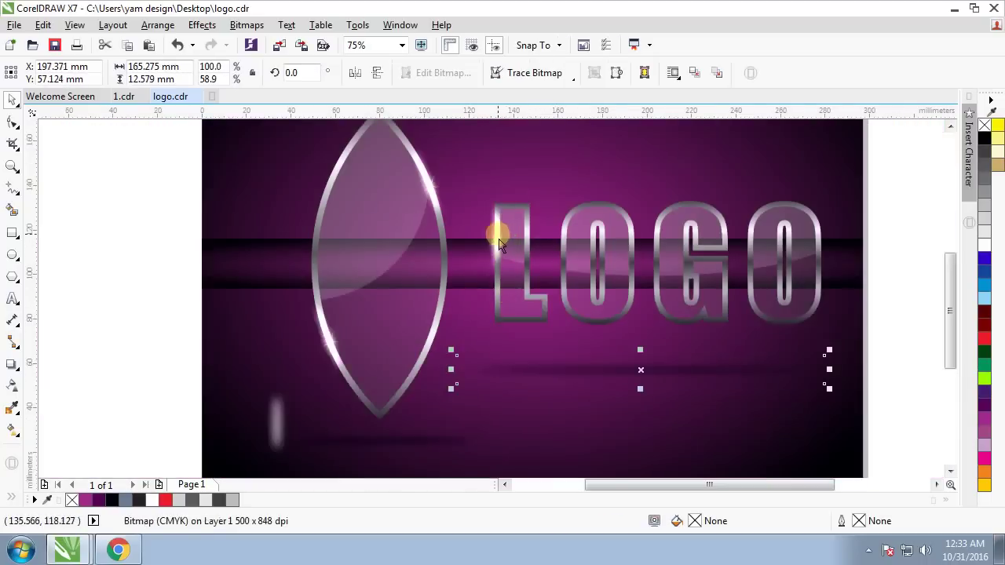
scroll(496, 237, up, 2)
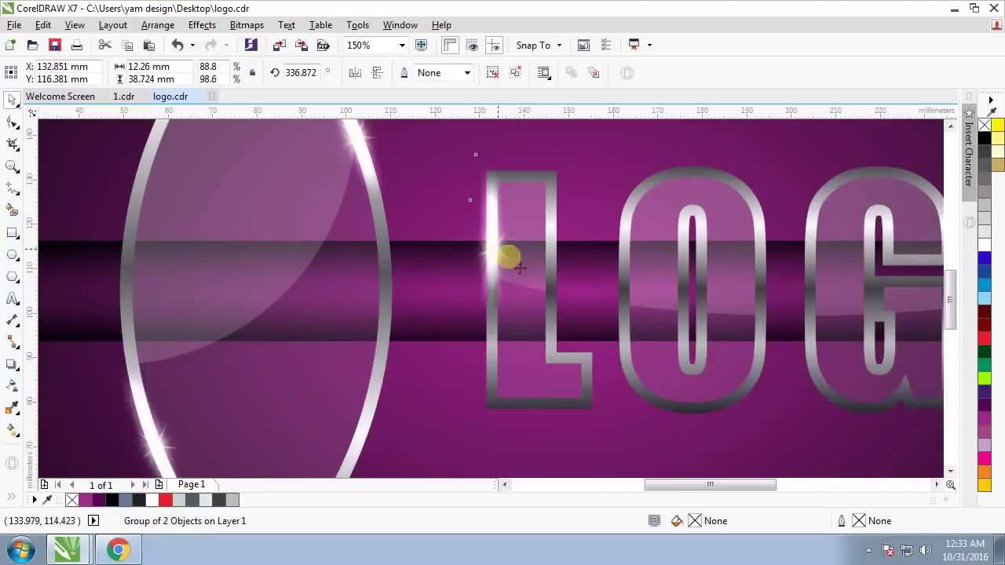
drag(518, 267, 644, 312)
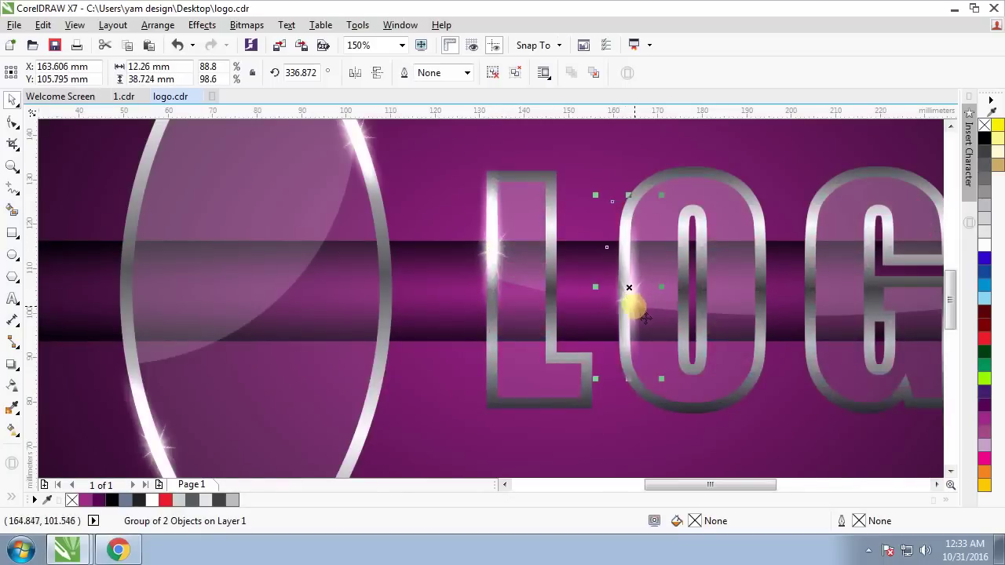
scroll(556, 298, down, 2)
Drop sparkle copies onto the left edges of the G and the final O
scroll(571, 298, down, 4)
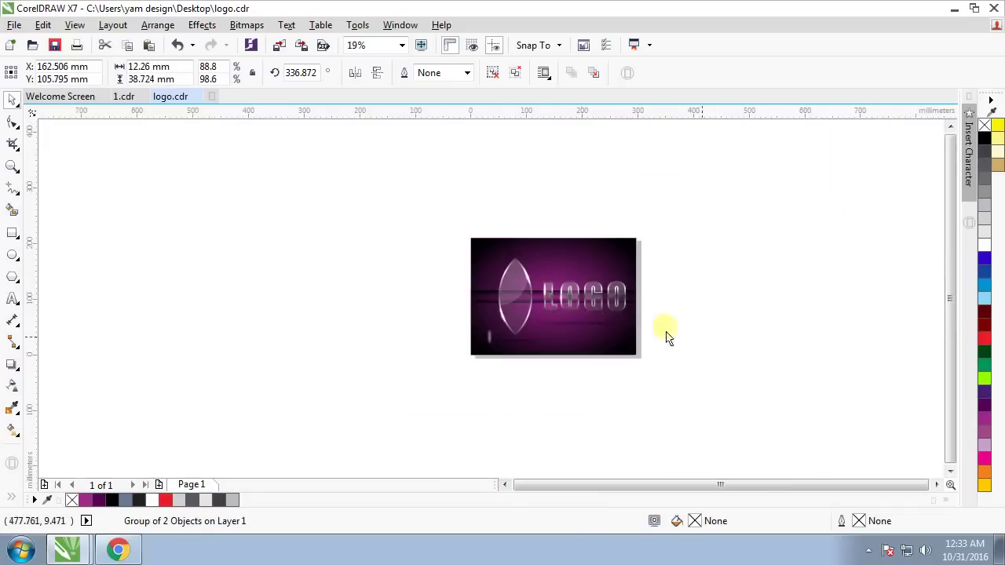
click(666, 336)
scroll(557, 254, up, 2)
scroll(546, 306, up, 2)
drag(526, 306, 590, 296)
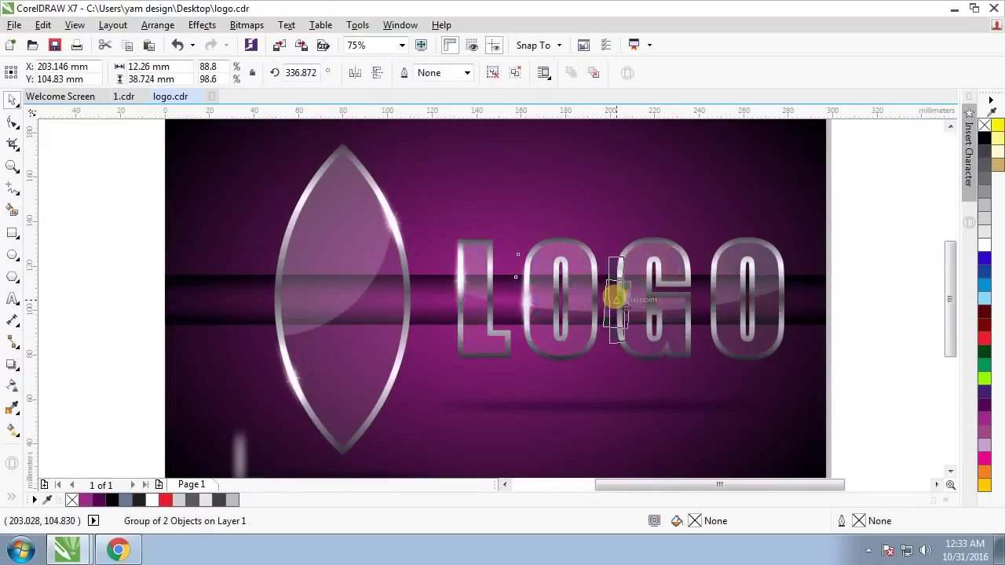
drag(590, 297, 638, 307)
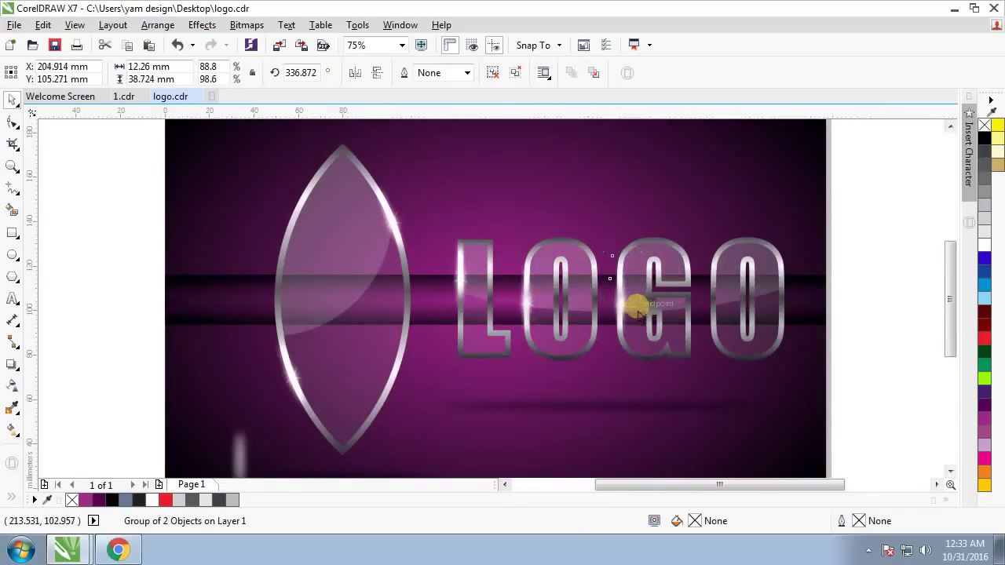
drag(640, 302, 713, 301)
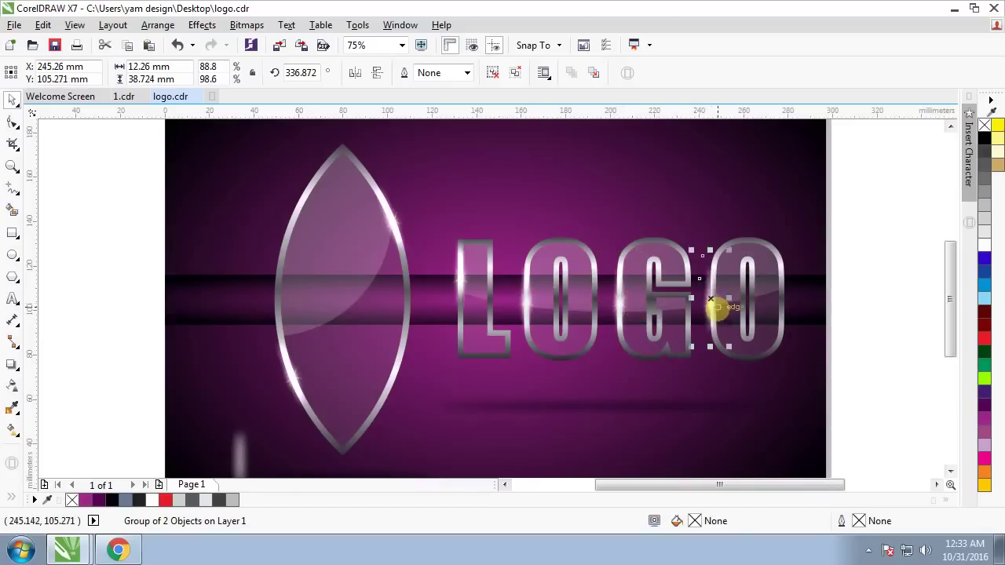
Group all logo pieces and centre them on the purple background with C and E
click(864, 346)
scroll(432, 228, down, 1)
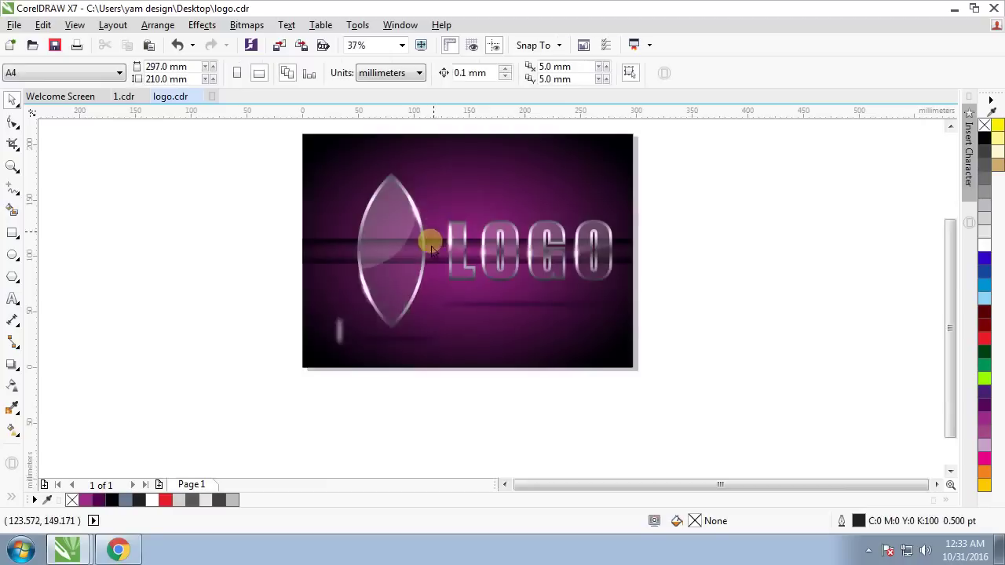
click(337, 342)
key(Escape)
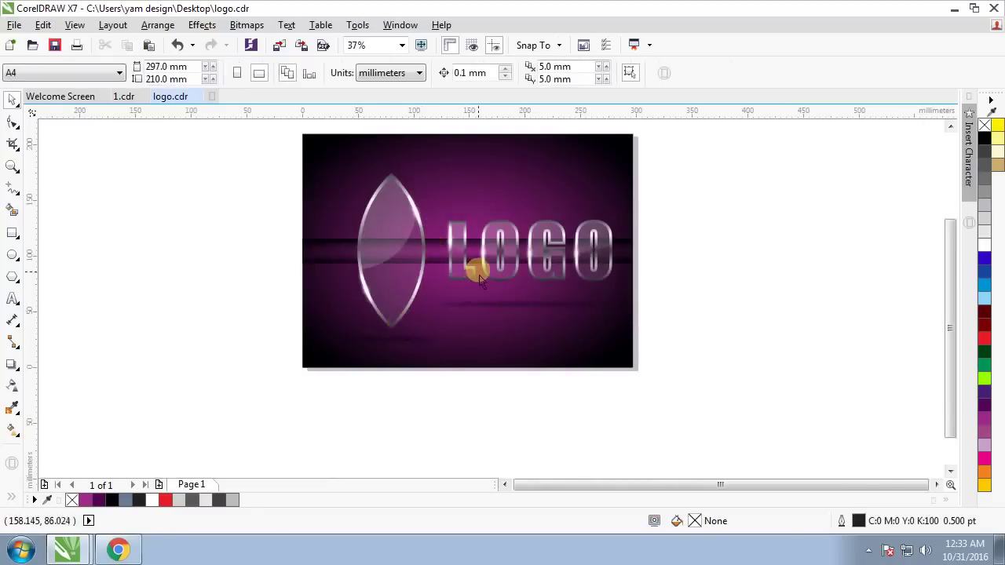
drag(279, 151, 634, 409)
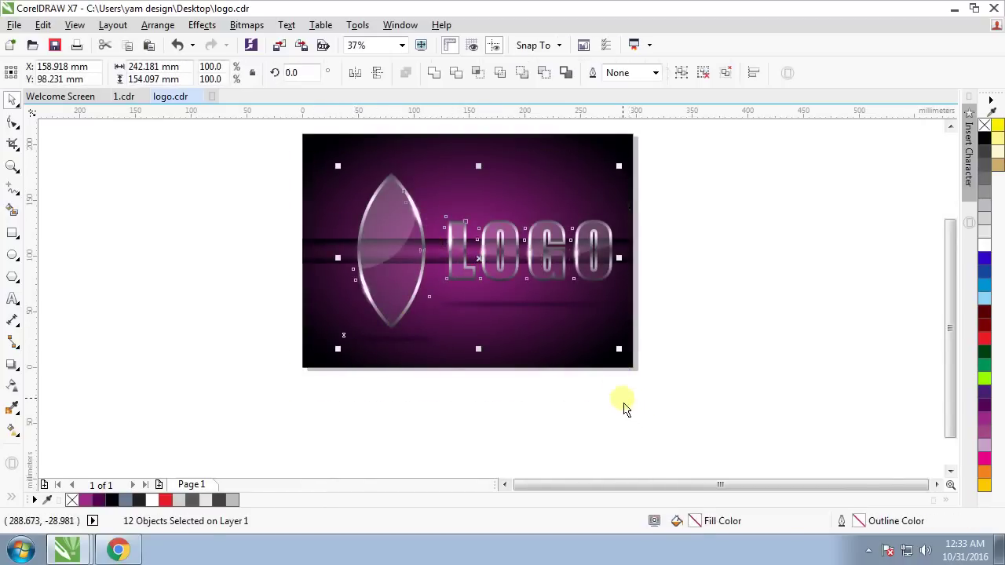
key(ctrl+g)
shift+click(595, 368)
key(c)
key(e)
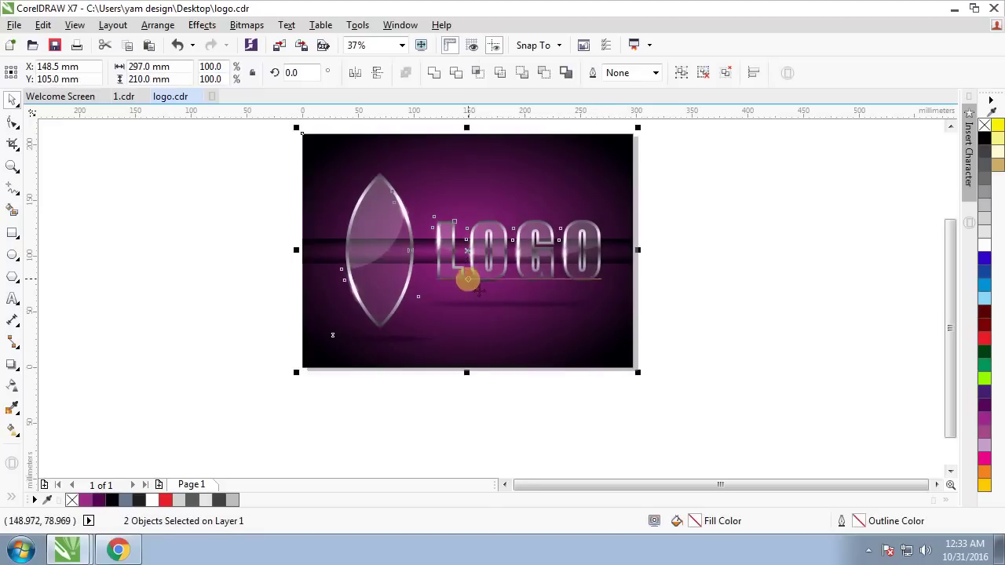
key(z)
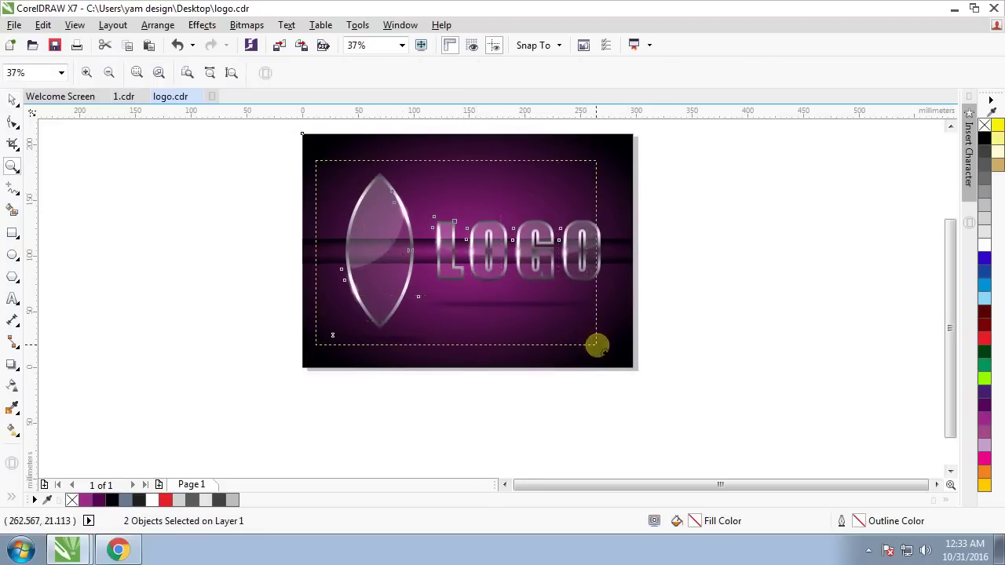